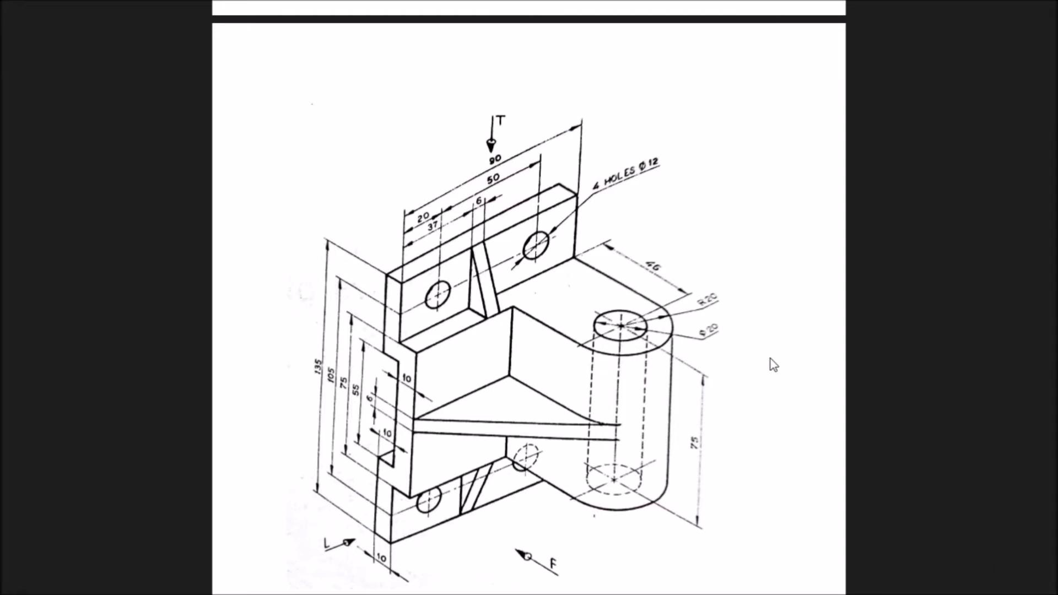
Review the command list and the dimensioned machine block drawing in the PDF
scroll(771, 358, "up", 10)
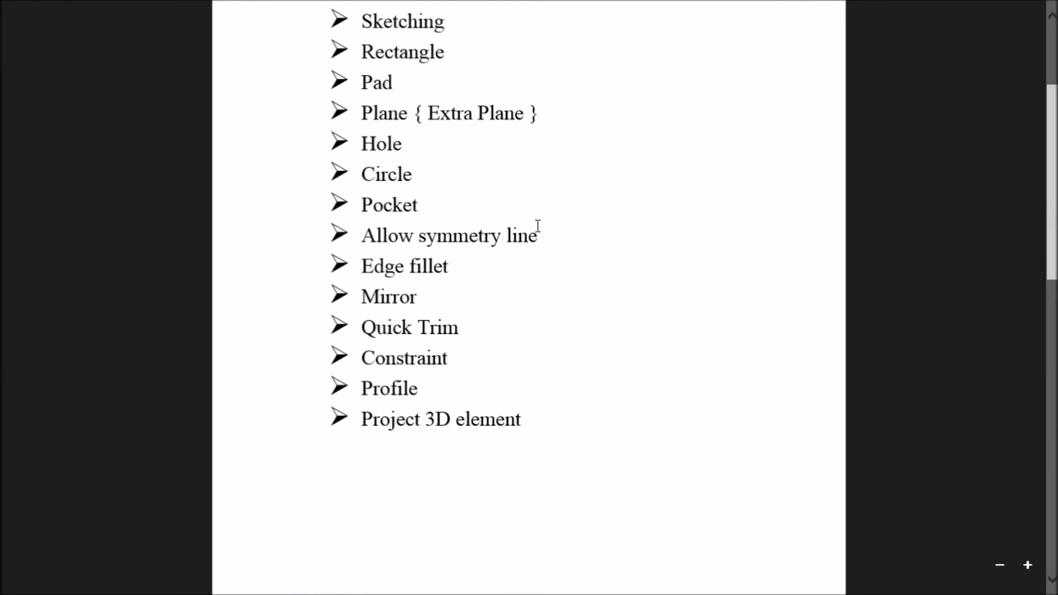
scroll(538, 225, "up", 2)
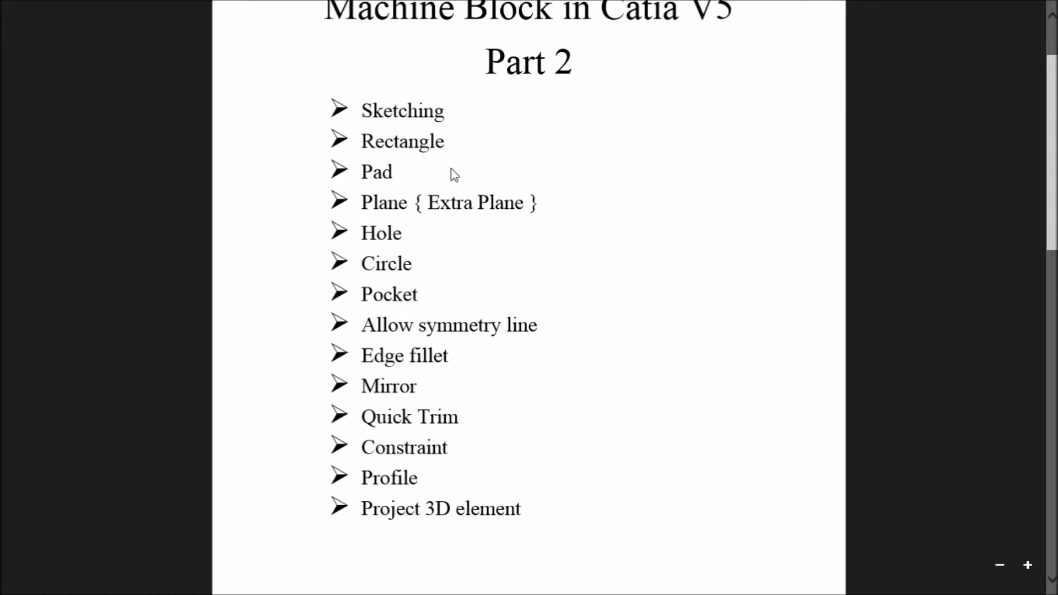
scroll(746, 292, "down", 10)
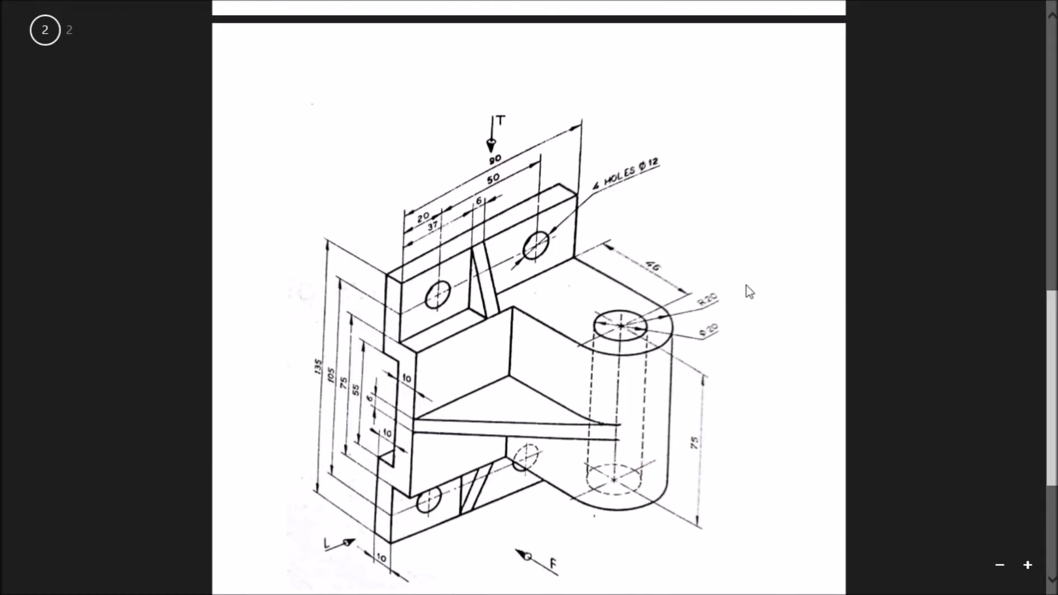
scroll(746, 292, "down", 3)
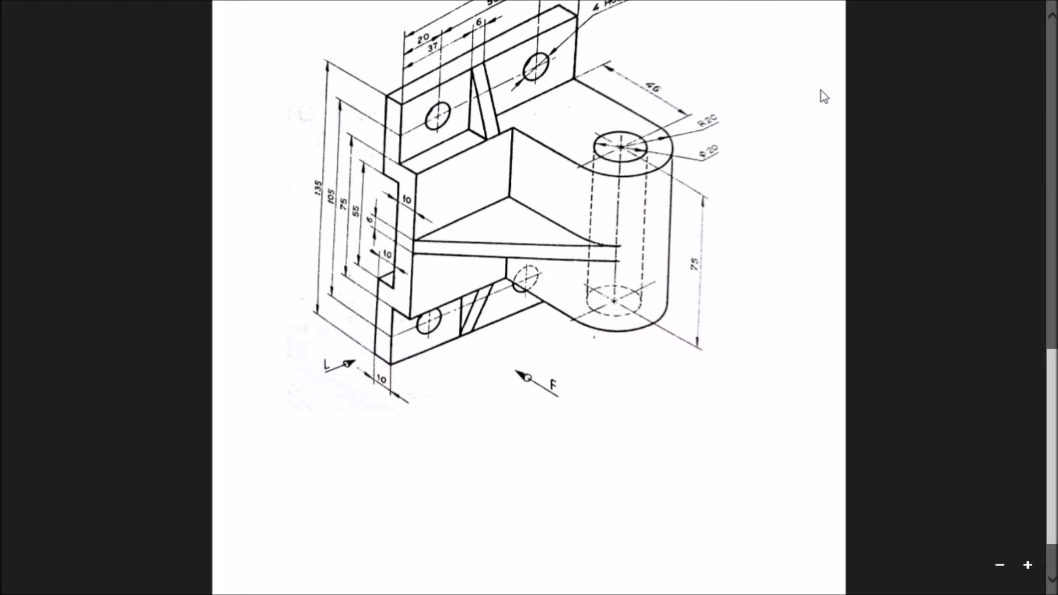
Switch to CATIA V5, create a new mechanical design part and open a sketch on the yz plane
left_click(1023, 9)
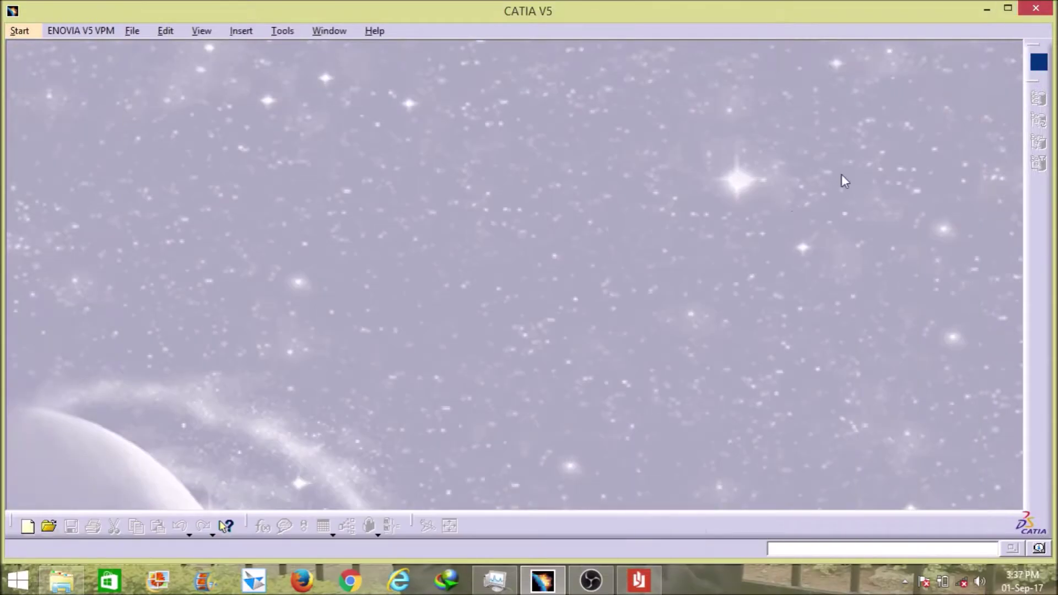
left_click(27, 32)
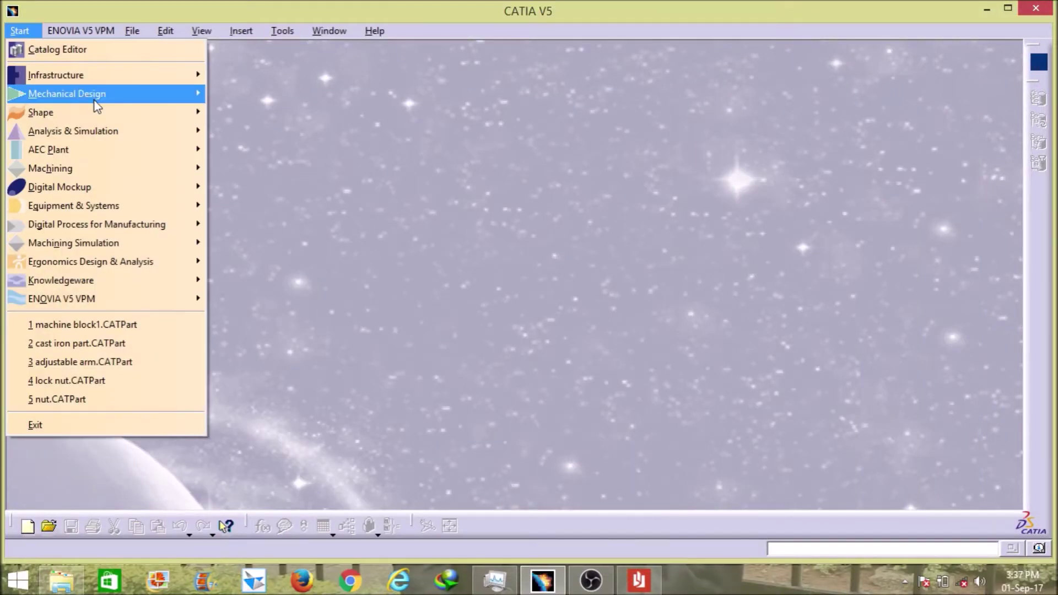
mouse_move(93, 98)
left_click(218, 95)
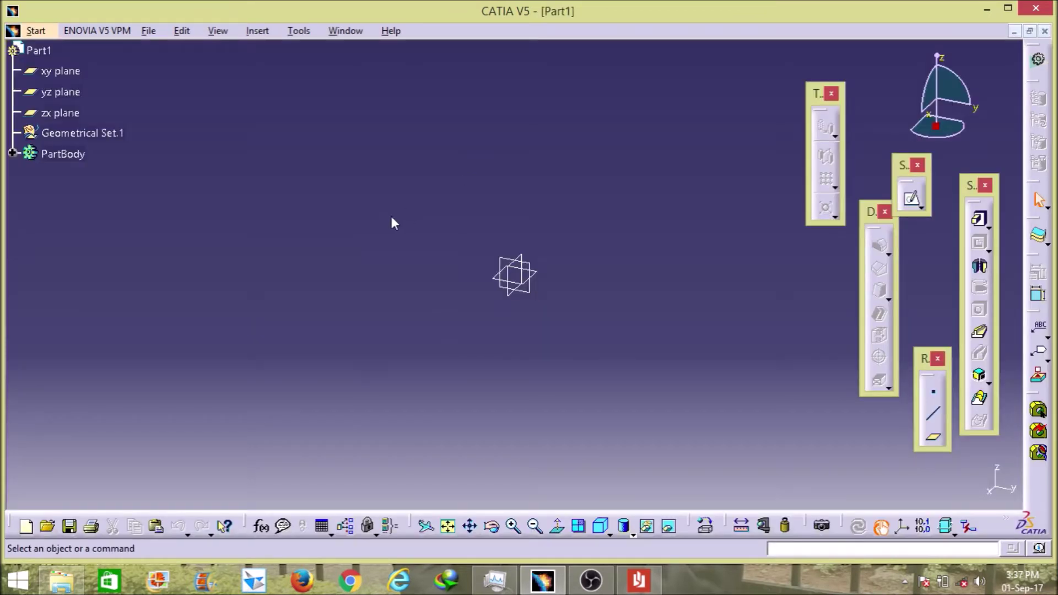
left_click(71, 95)
left_click(912, 200)
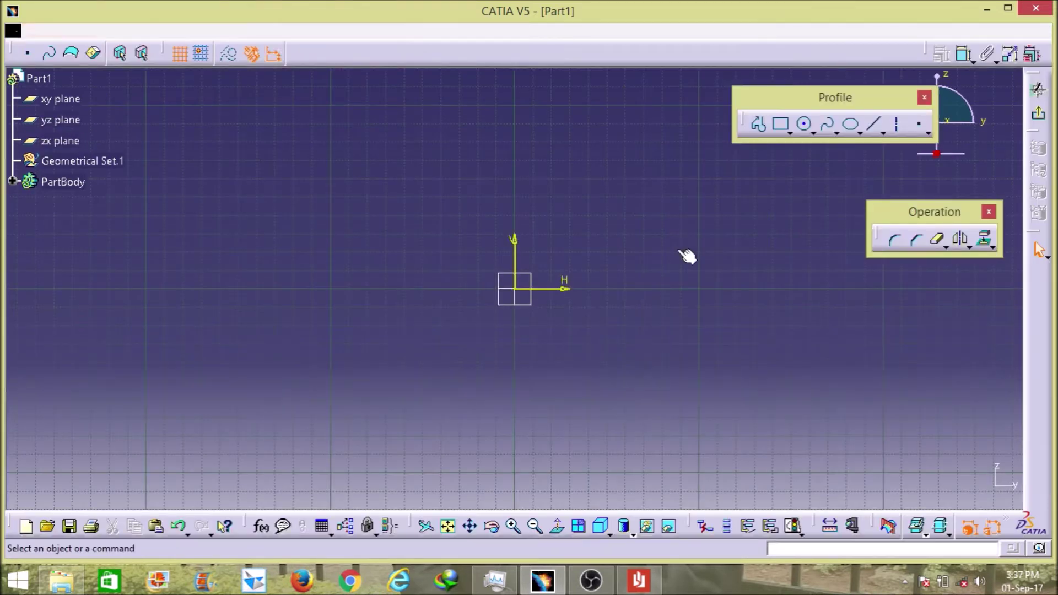
Consult the PDF drawing and sketch an open L-shaped profile with its corner at the origin, about 118 mm wide and 80 mm high
left_click(638, 580)
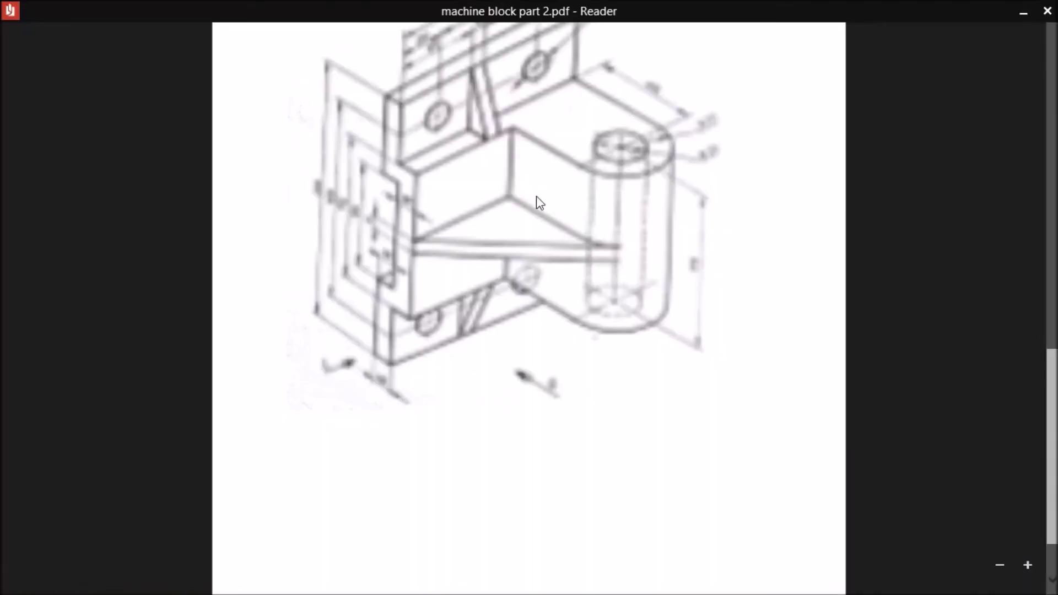
scroll(749, 237, "up", 2)
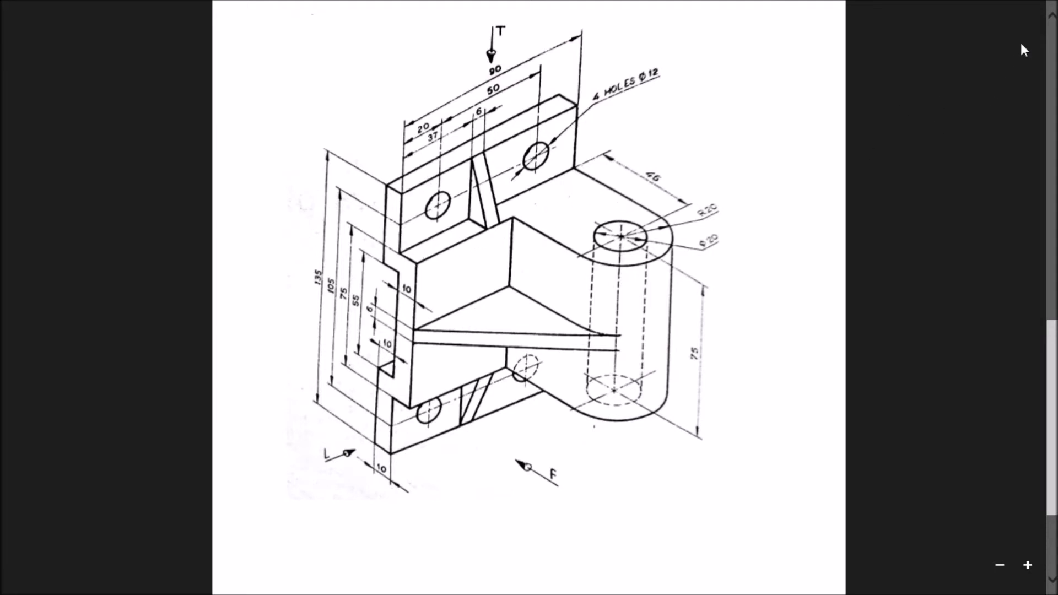
left_click(1024, 7)
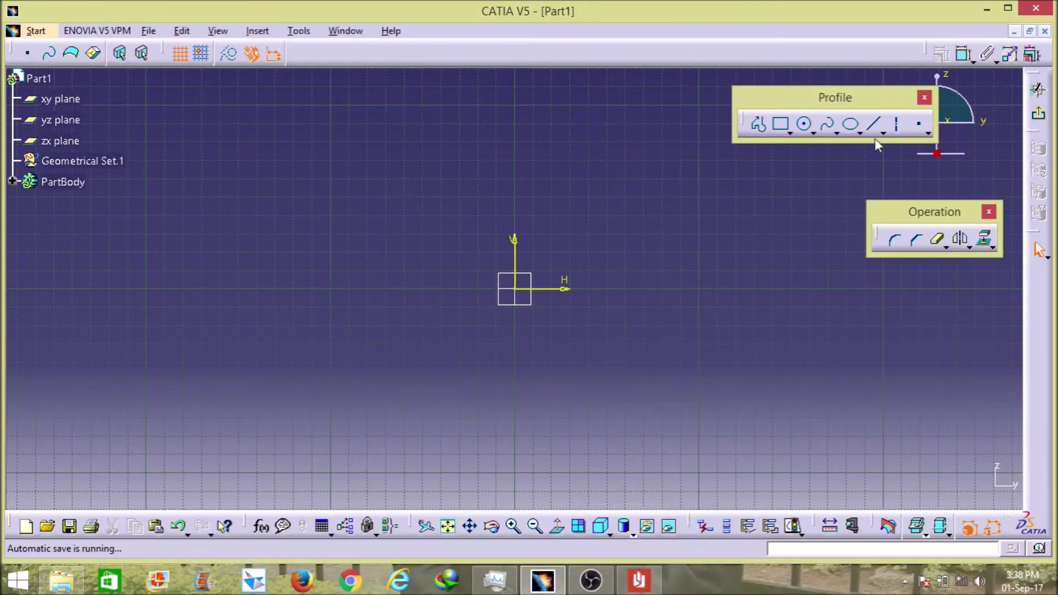
left_click(758, 124)
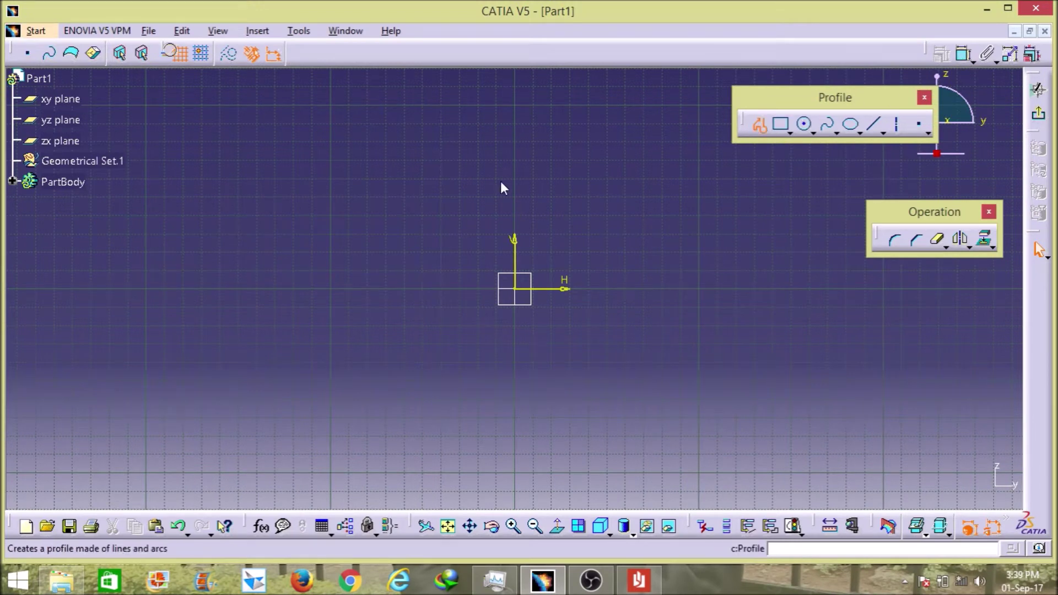
left_click(514, 141)
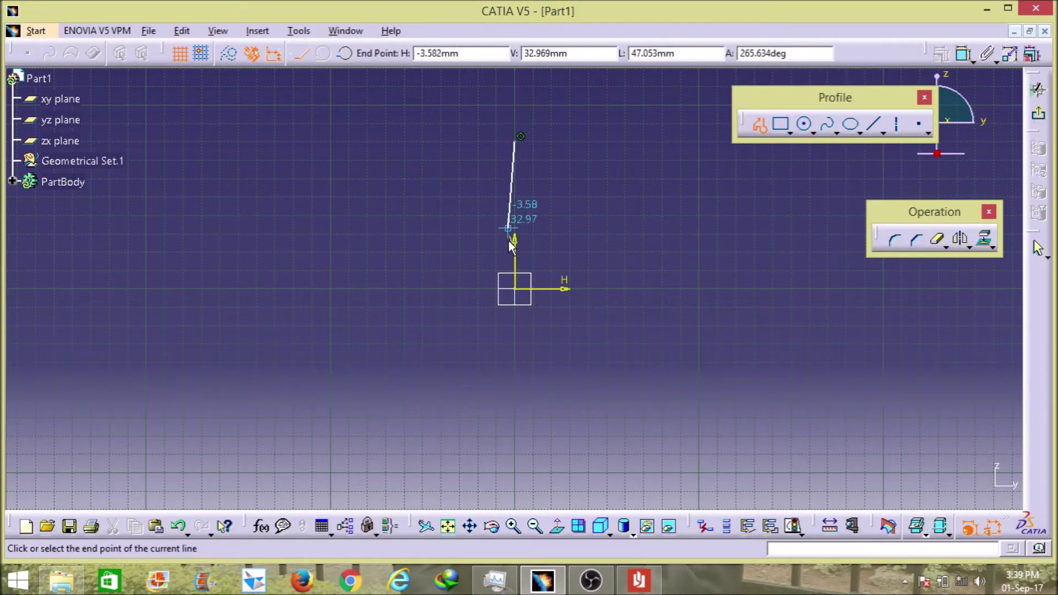
left_click(515, 290)
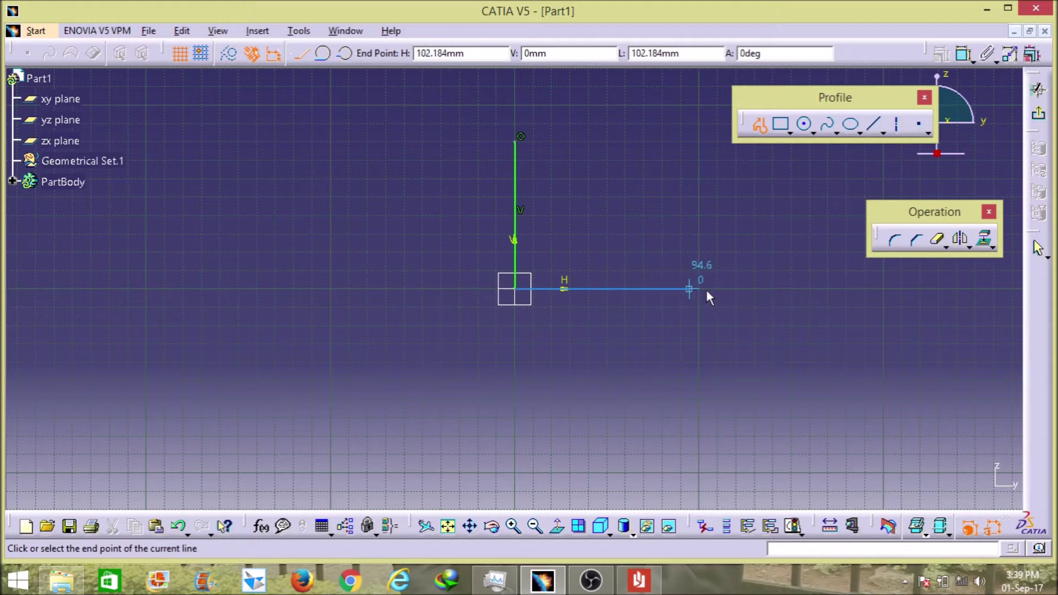
left_click(732, 288)
left_click(732, 263)
left_click(616, 263)
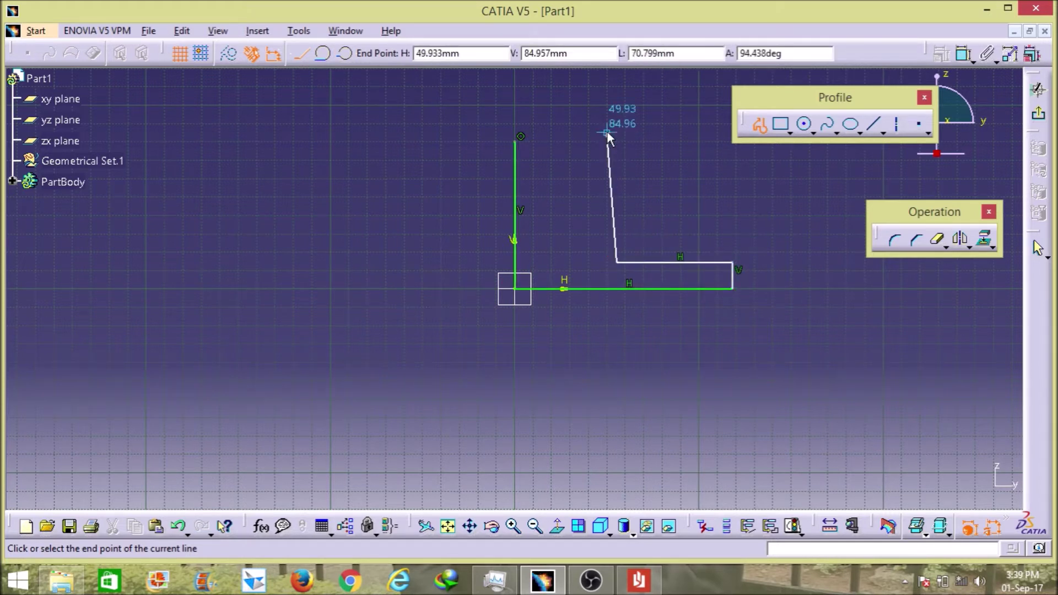
left_click(620, 144)
left_click(759, 125)
Sketch a circle between the upper ends of the two upright lines and set its diameter to 40 mm
left_click(804, 123)
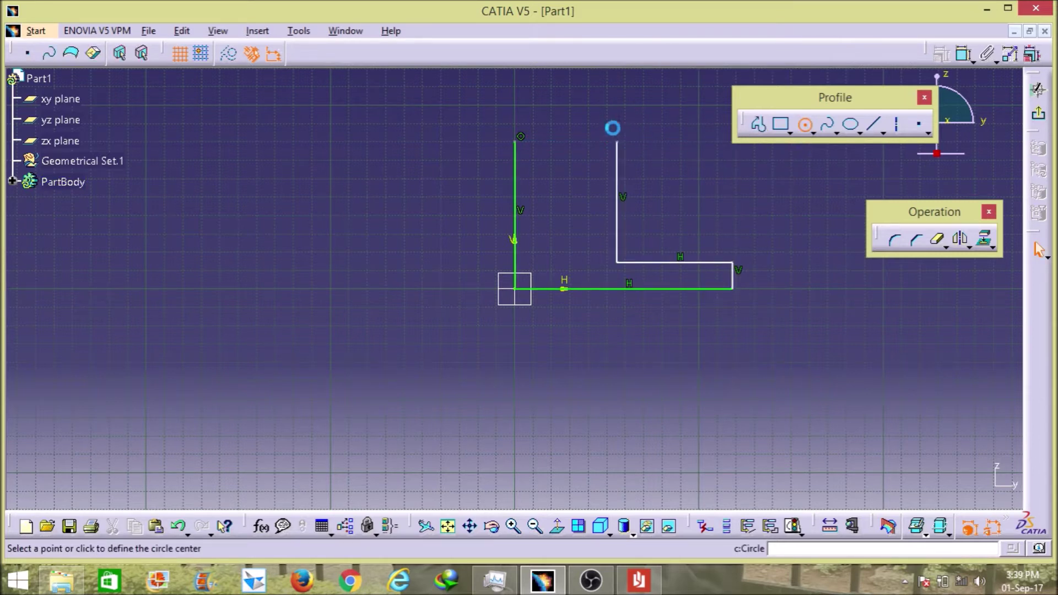
left_click(564, 141)
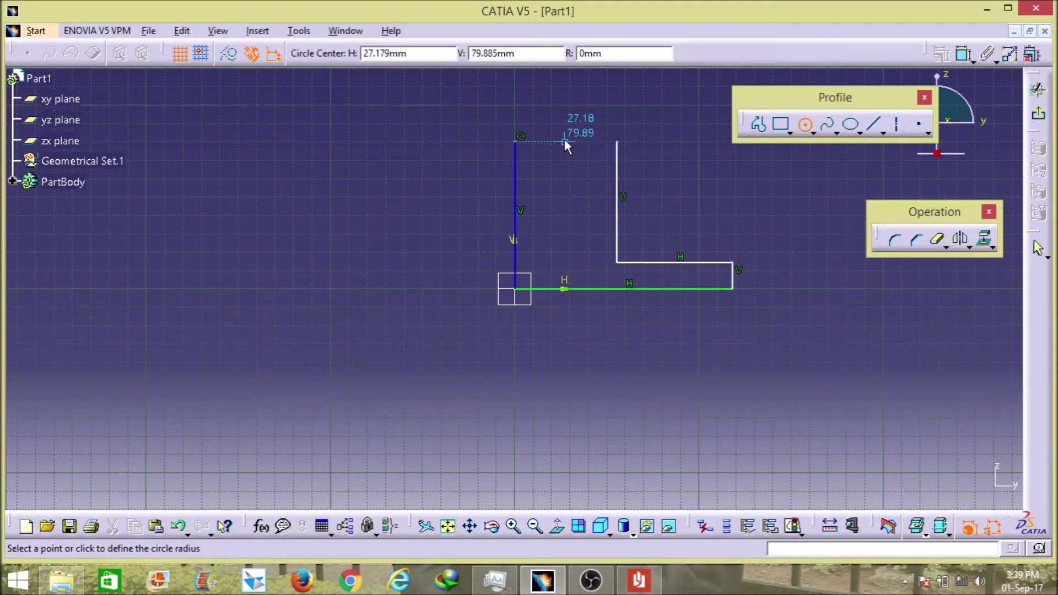
left_click(576, 177)
left_click(965, 57)
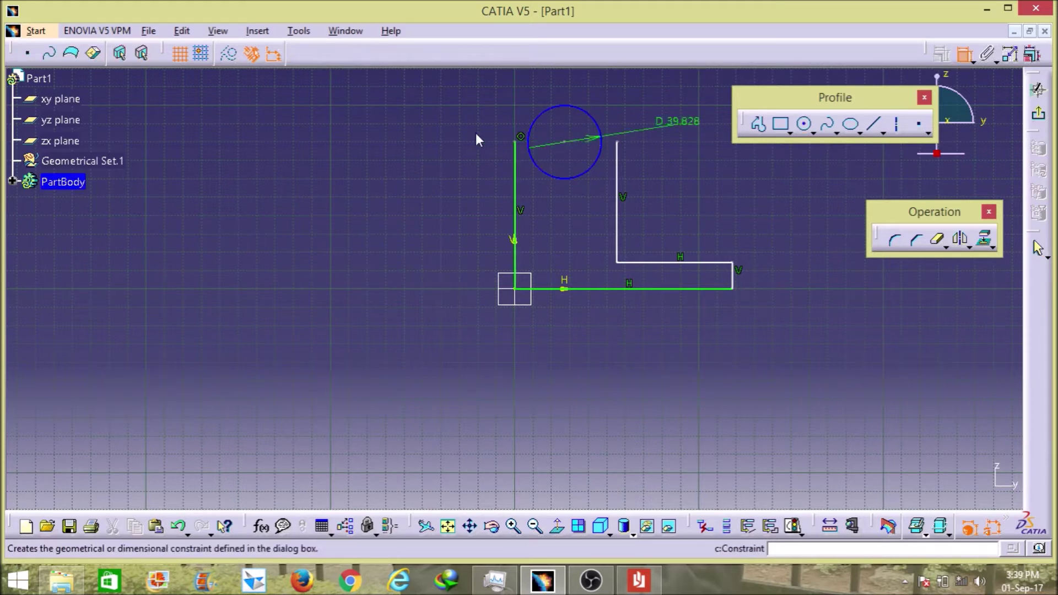
left_click(362, 99)
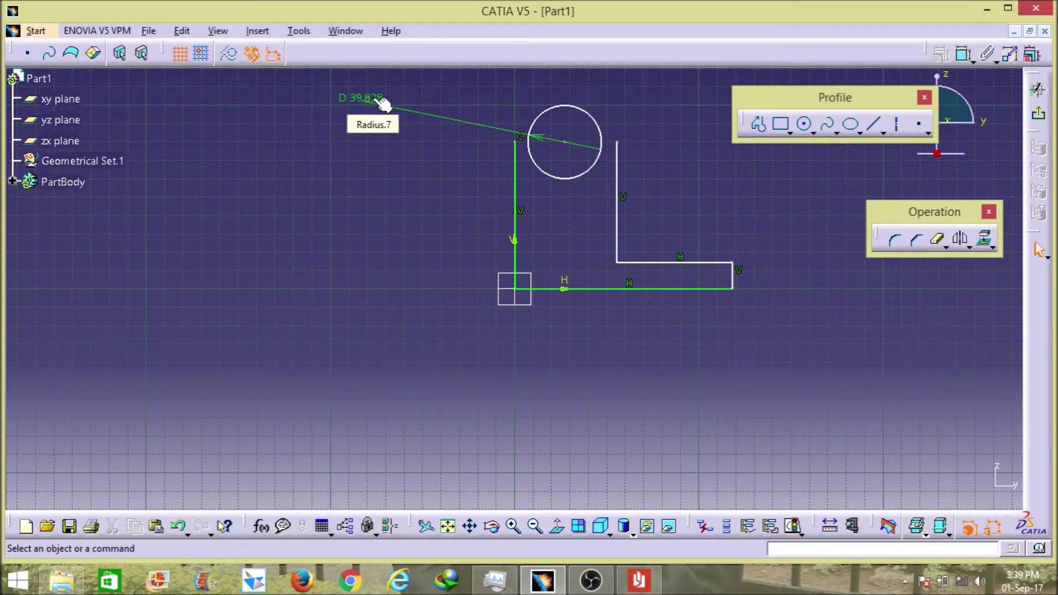
double_click(372, 97)
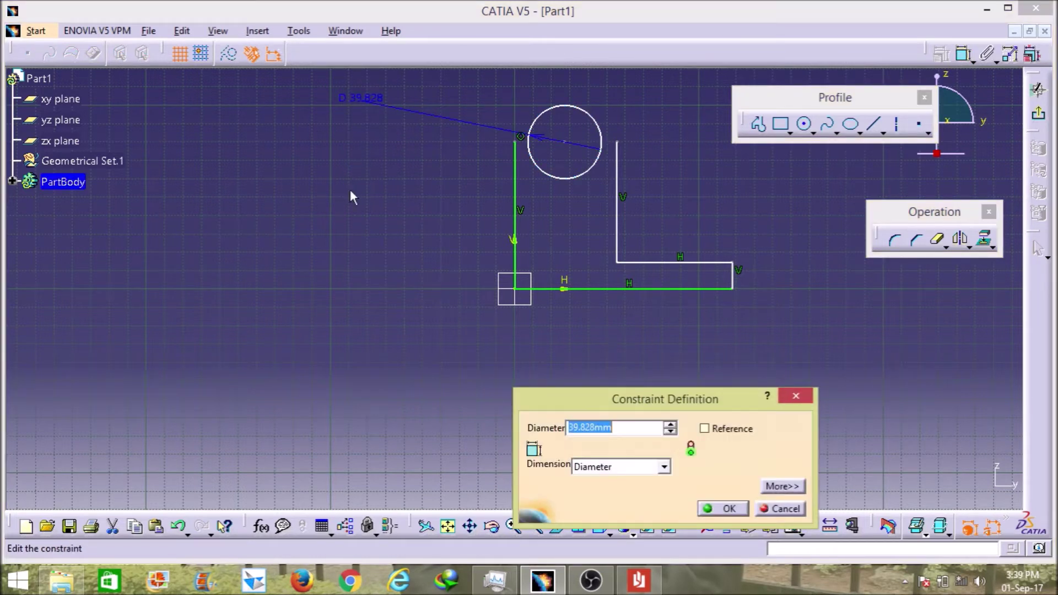
type("40")
key("Return")
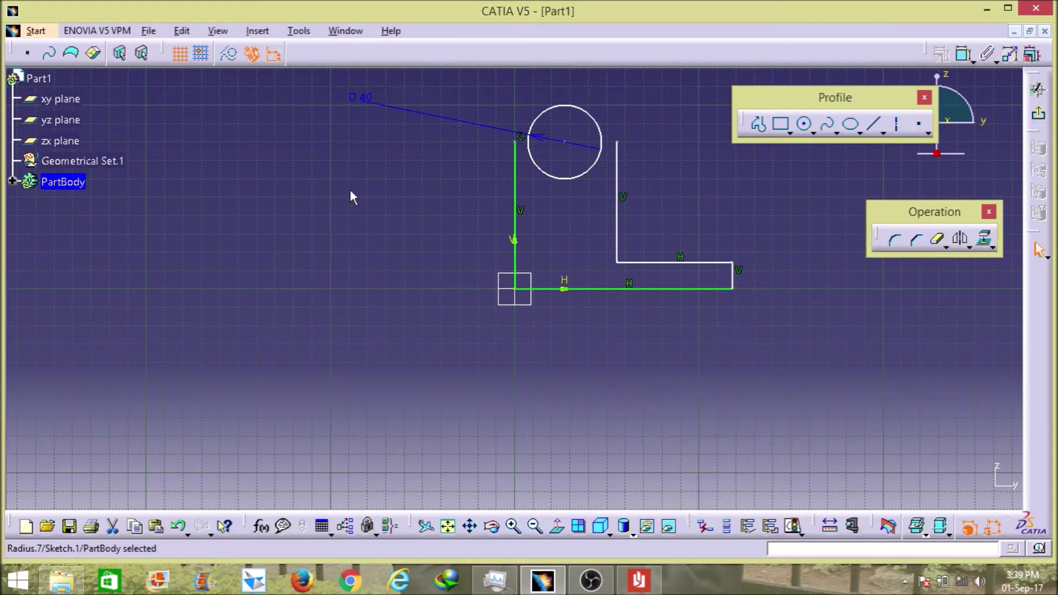
left_click(355, 193)
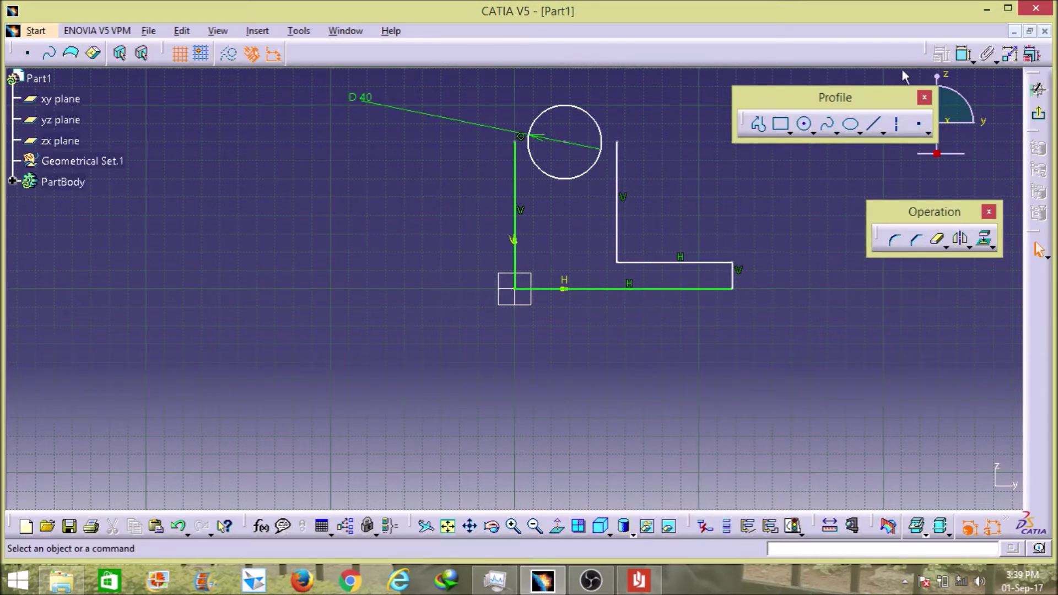
Dimension the distance from the upright line on the vertical axis to the short end edge and set it to 90 mm, per the drawing
left_click(963, 53)
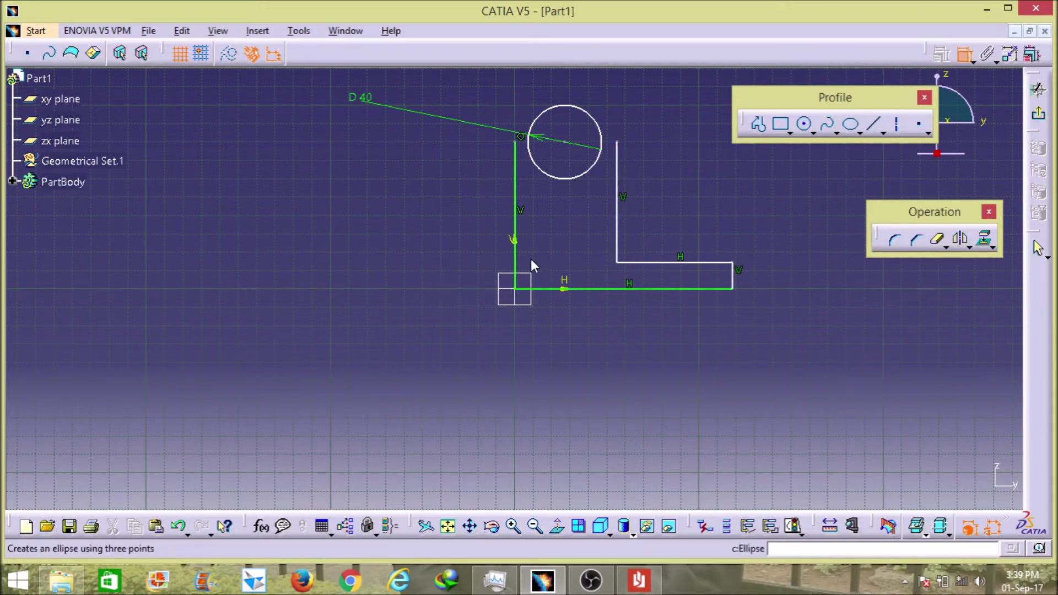
left_click(518, 270)
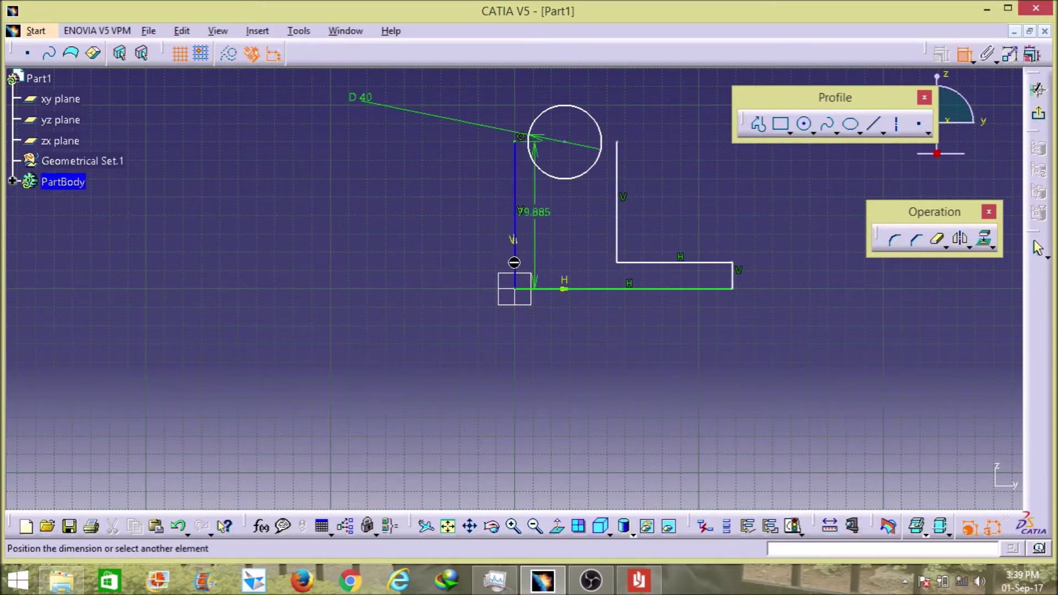
left_click(733, 277)
left_click(626, 352)
left_click(638, 580)
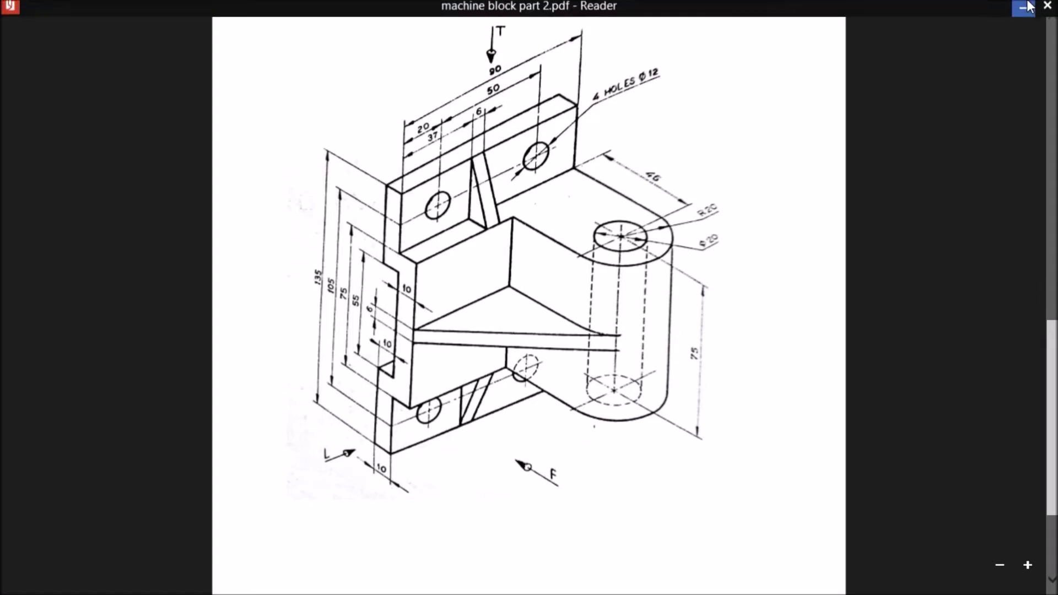
key("alt+Tab")
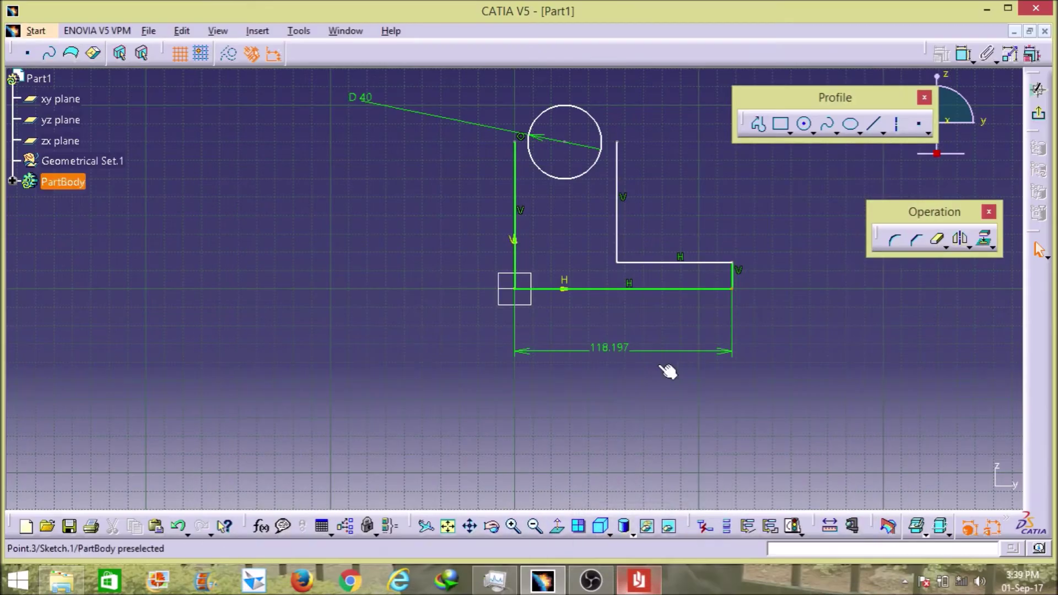
double_click(621, 349)
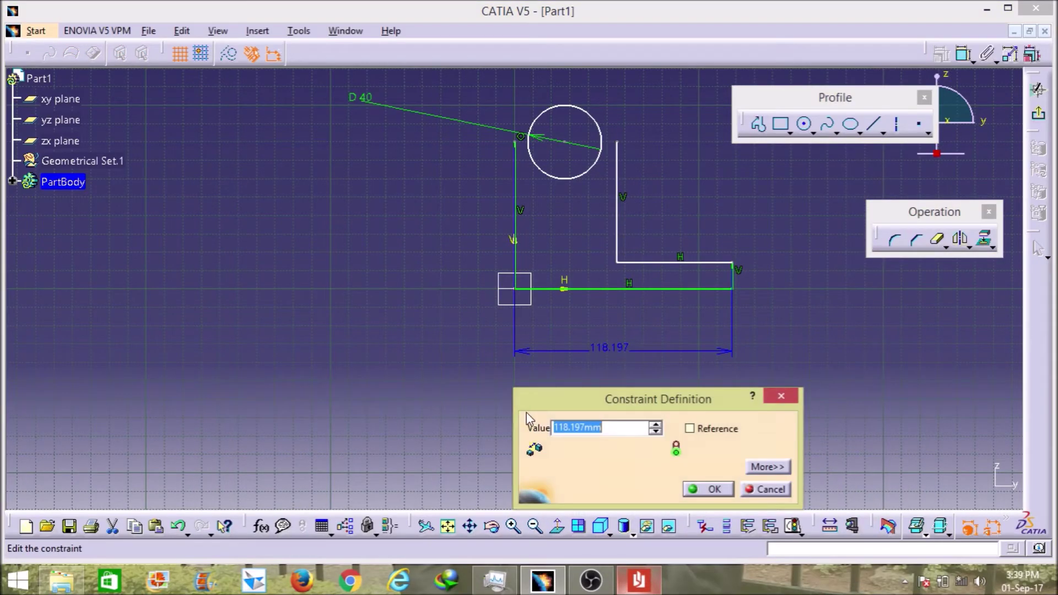
type("90")
key("Return")
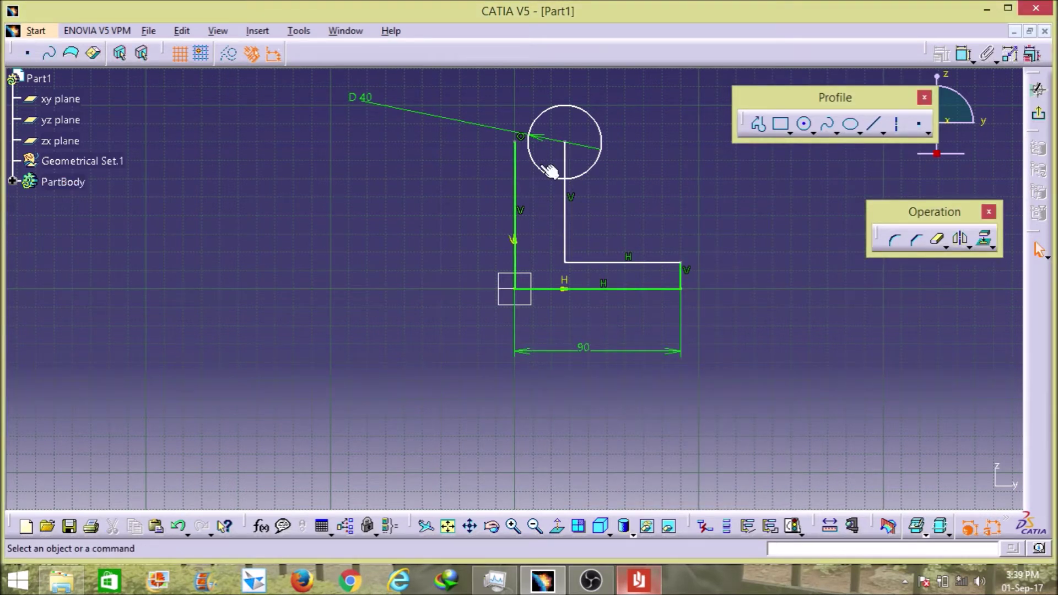
Extend the upper ends of both upright profile lines to above the circle
left_click(963, 54)
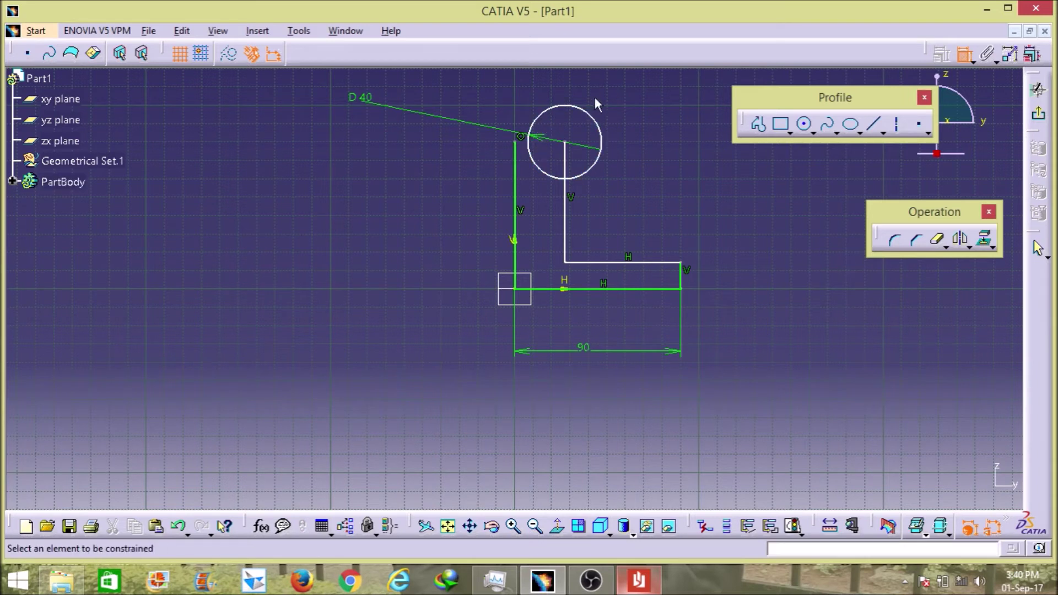
left_click(964, 54)
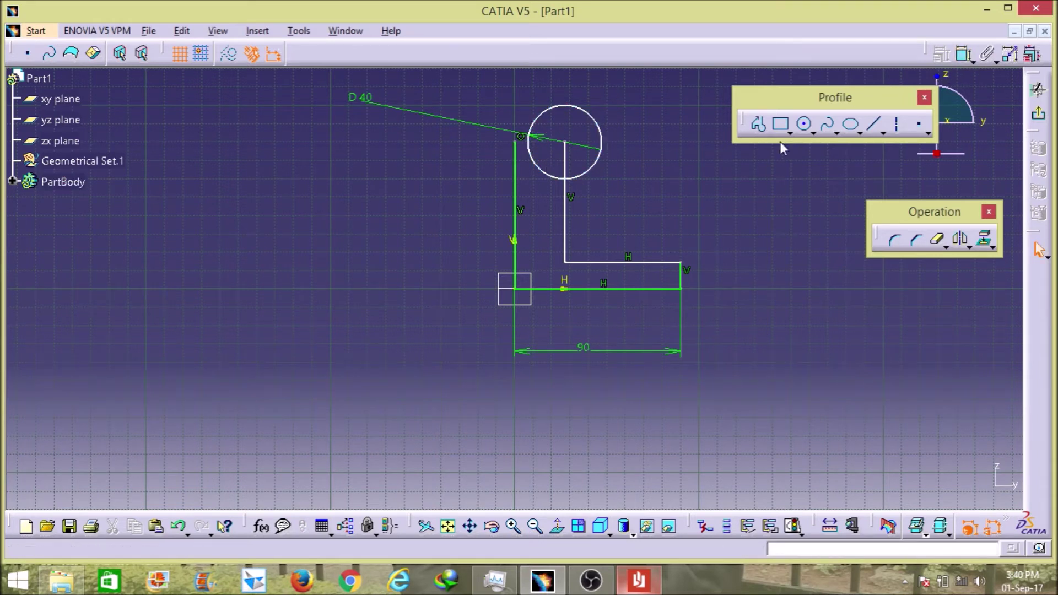
left_click_drag(514, 137, 514, 102)
left_click_drag(564, 142, 565, 96)
Constrain the circle tangent to the upright line on the vertical axis
left_click(964, 53)
left_click(529, 145)
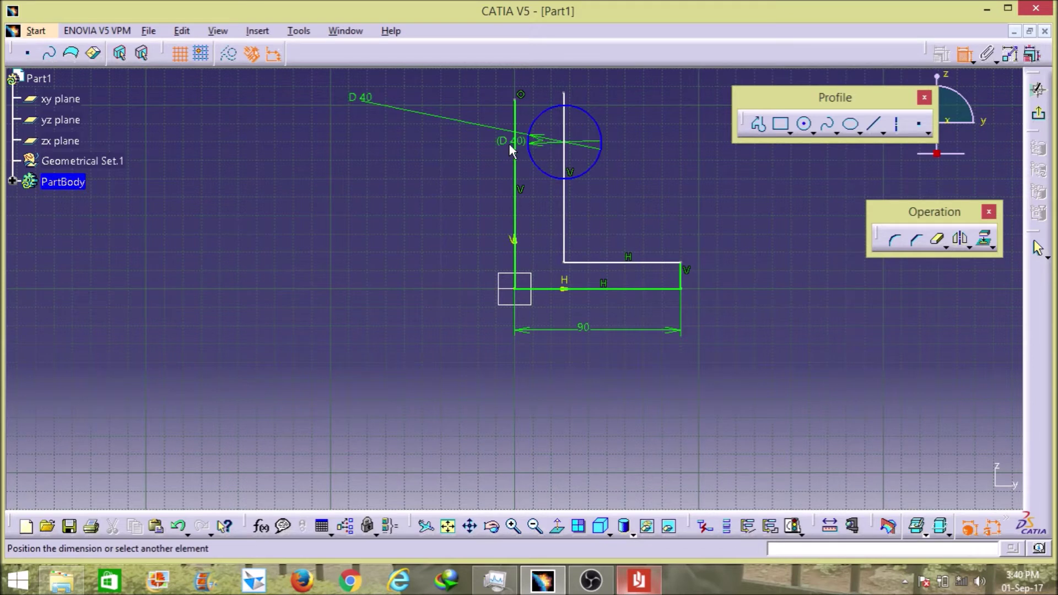
left_click(514, 146)
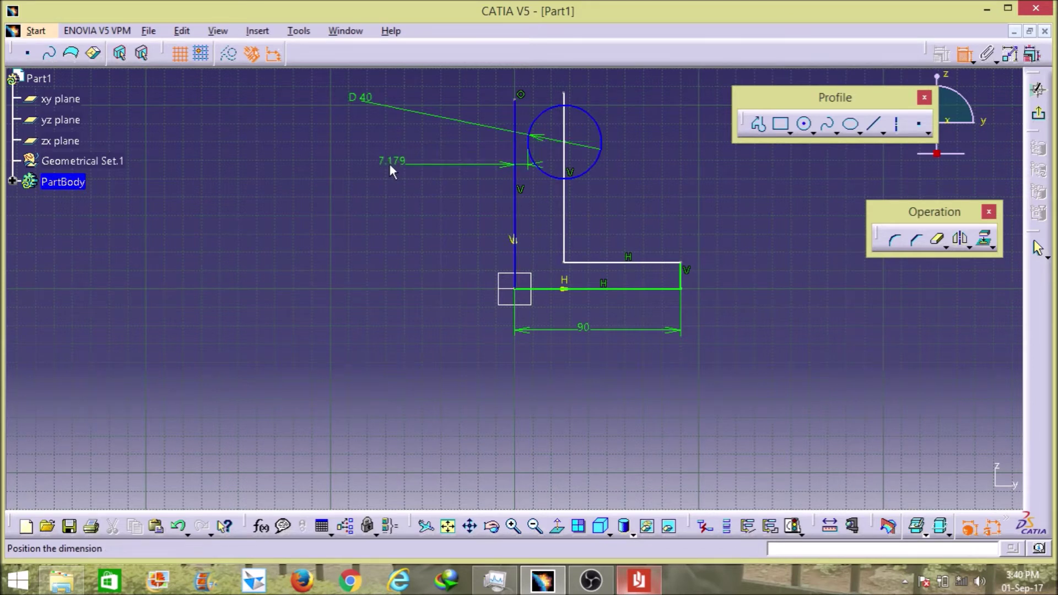
right_click(389, 164)
left_click(430, 234)
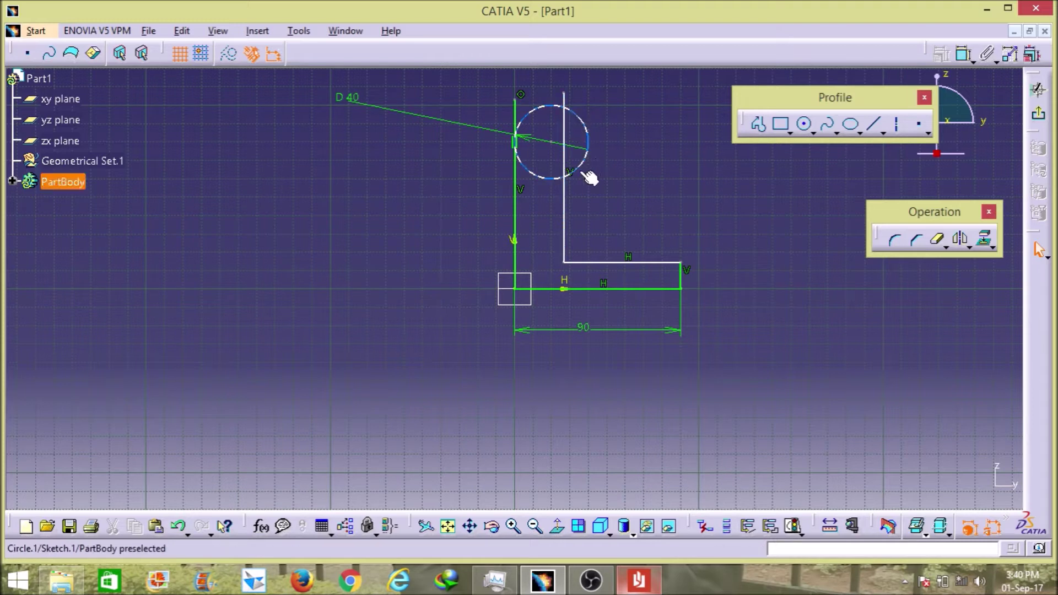
Constrain the inner upright line tangent to the 40 mm circle
left_click(767, 127)
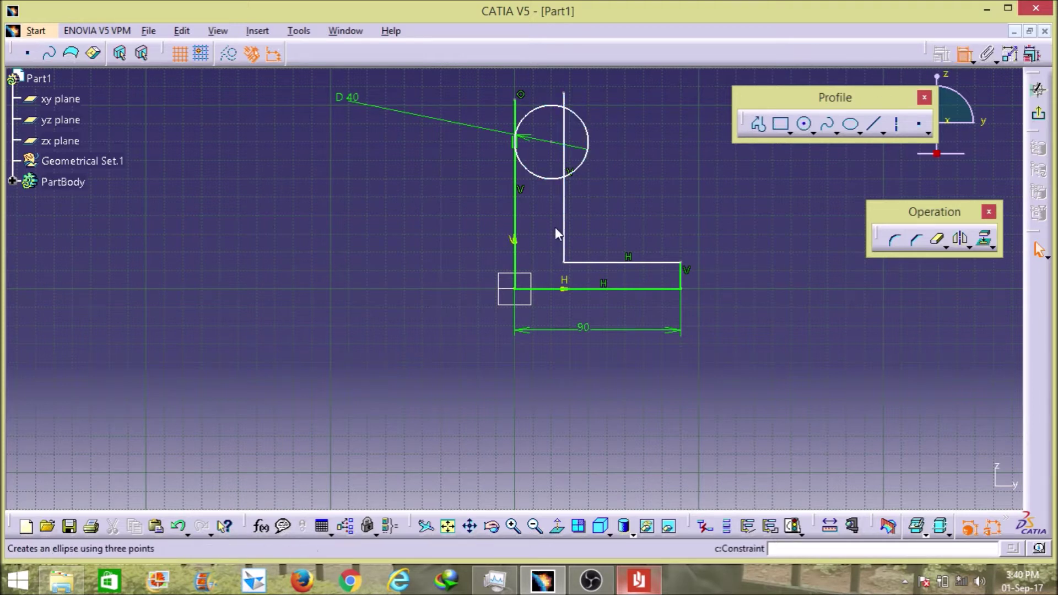
left_click(563, 198)
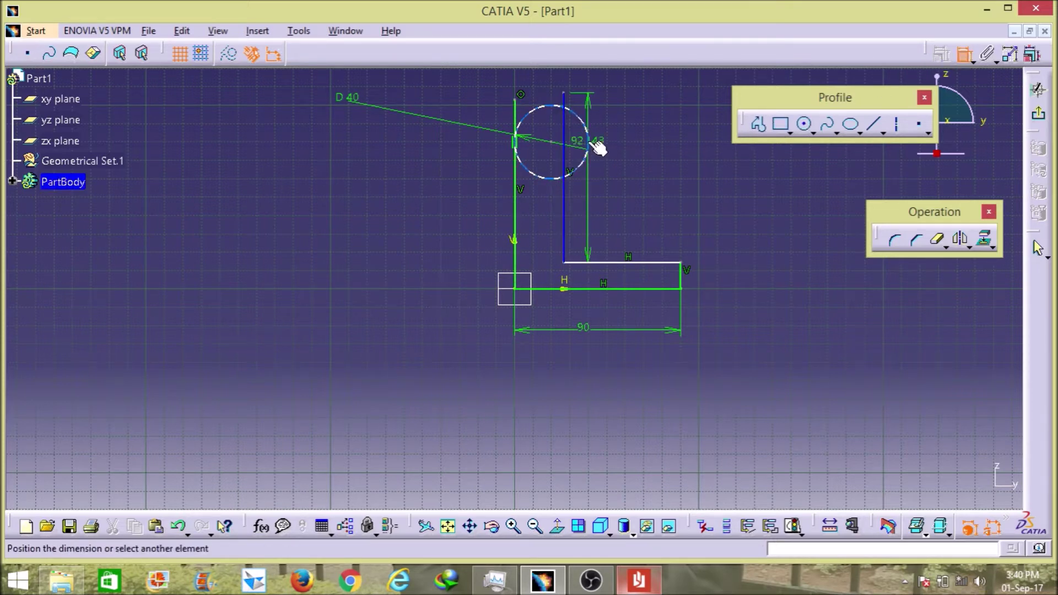
right_click(649, 130)
left_click(683, 193)
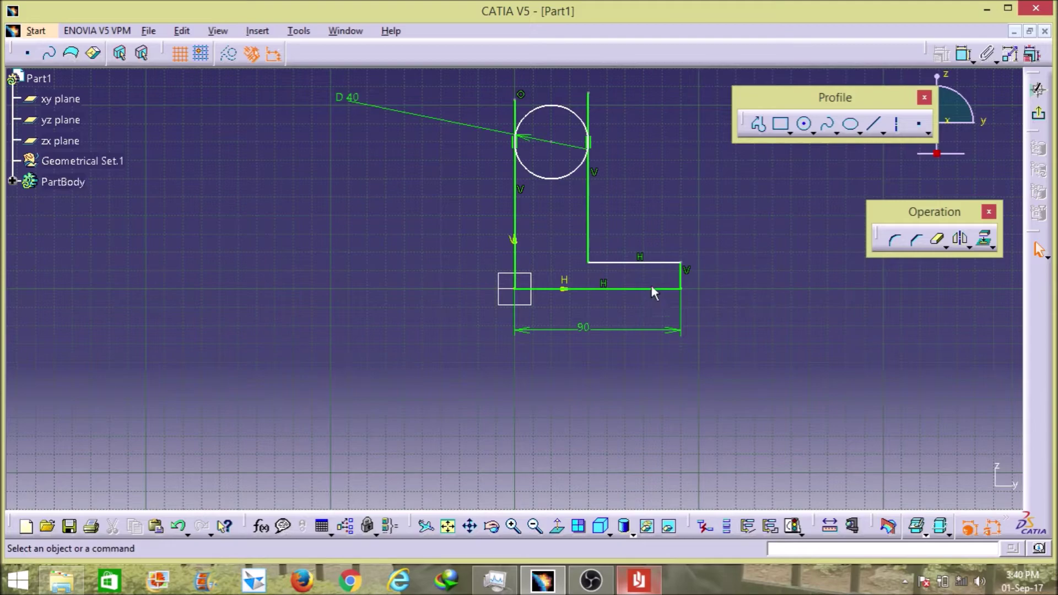
Check the base thickness in the PDF drawing, then dimension the profile's short end edge and set it to 10 mm
left_click(638, 578)
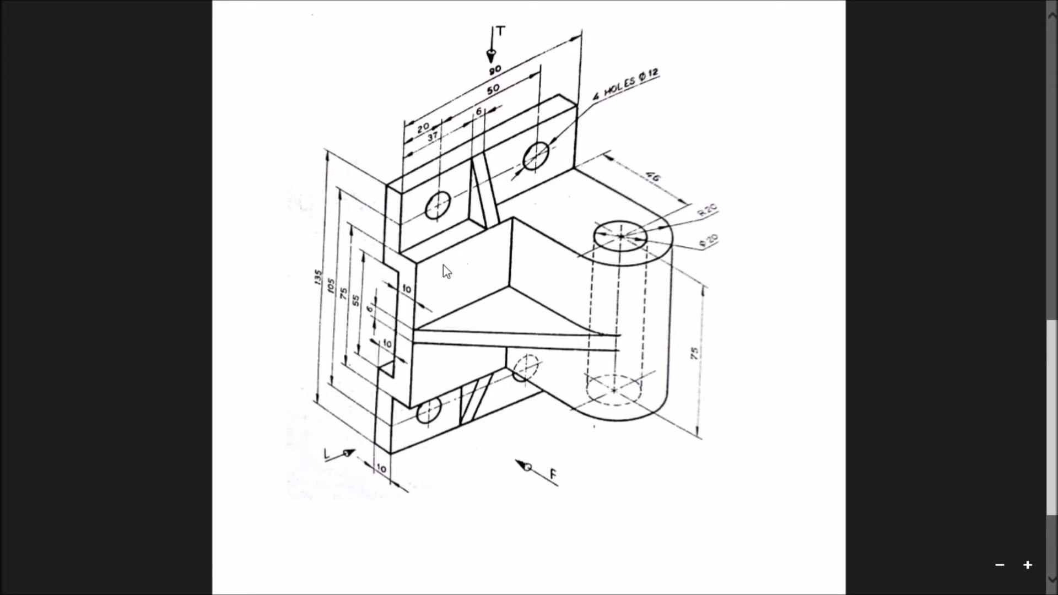
left_click(1022, 9)
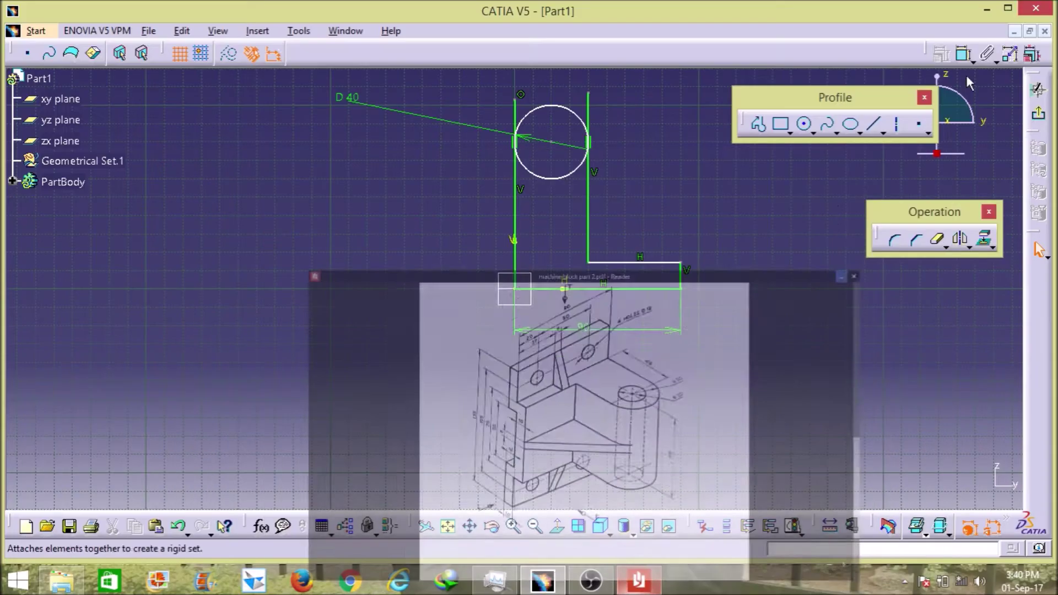
left_click(682, 272)
left_click(750, 231)
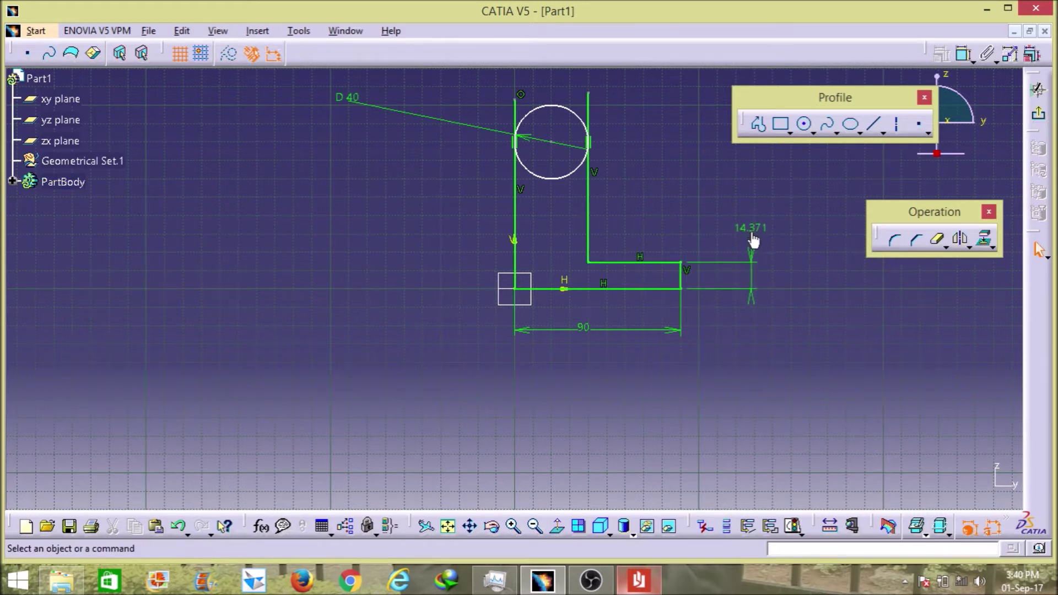
double_click(751, 227)
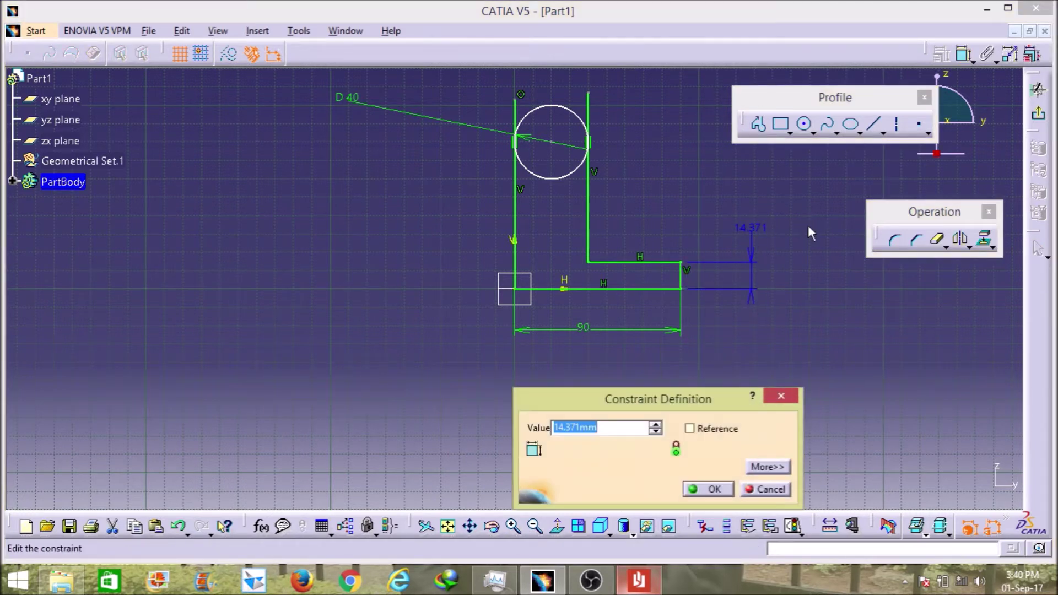
type("10")
key("Return")
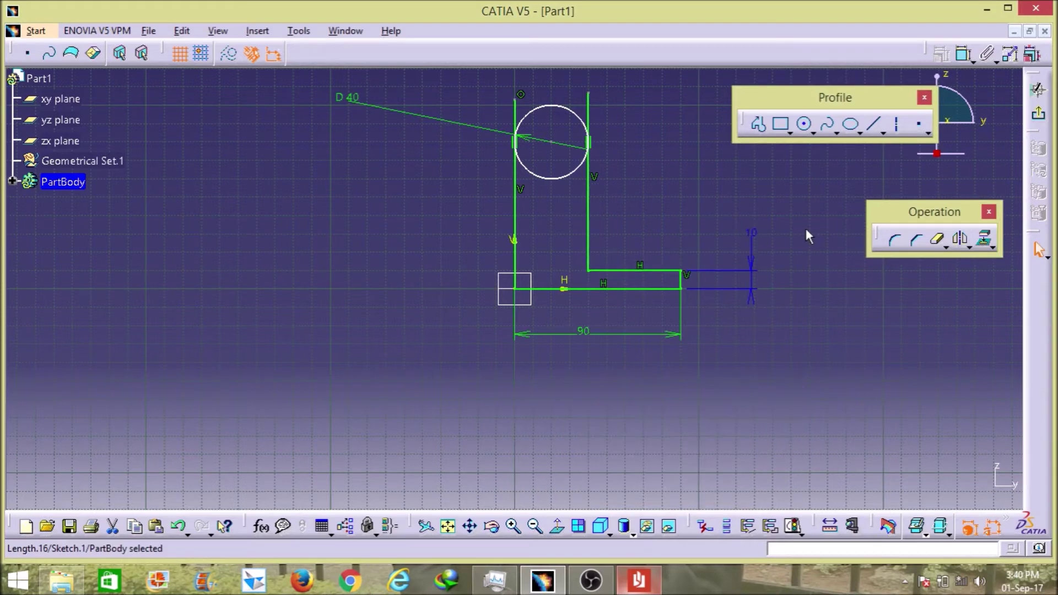
Dimension the distance from the base line to the circle's centre and set it to 46 mm, per the PDF drawing
left_click(638, 580)
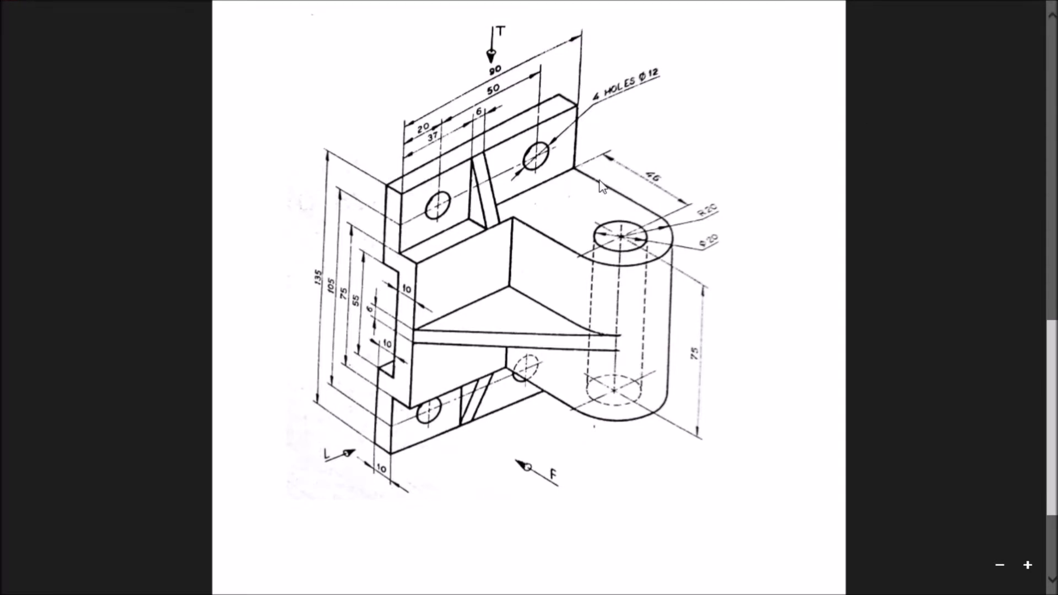
left_click(1026, 12)
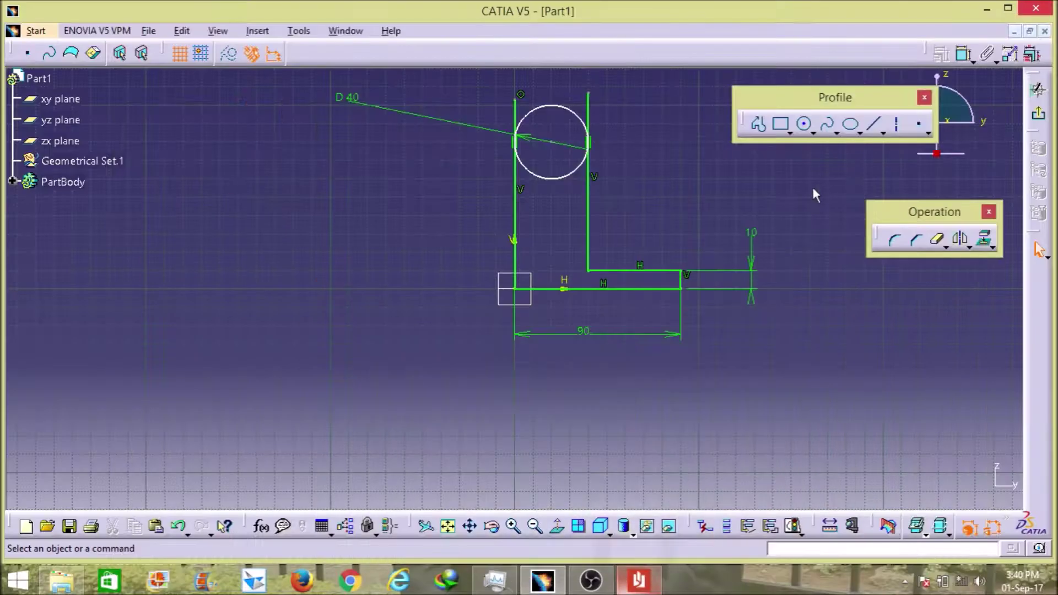
left_click(963, 54)
left_click(577, 289)
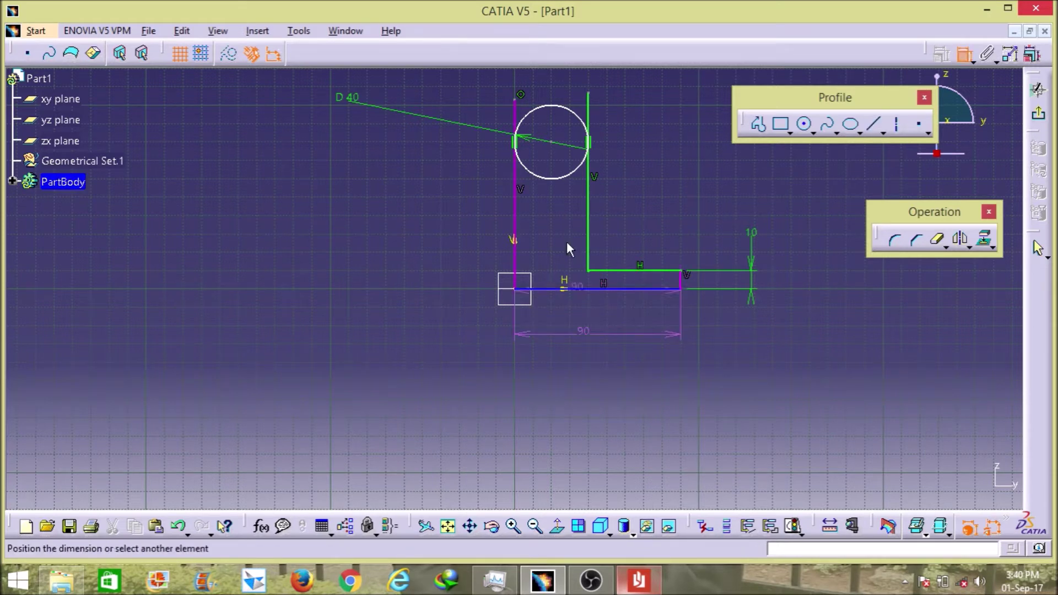
left_click(552, 142)
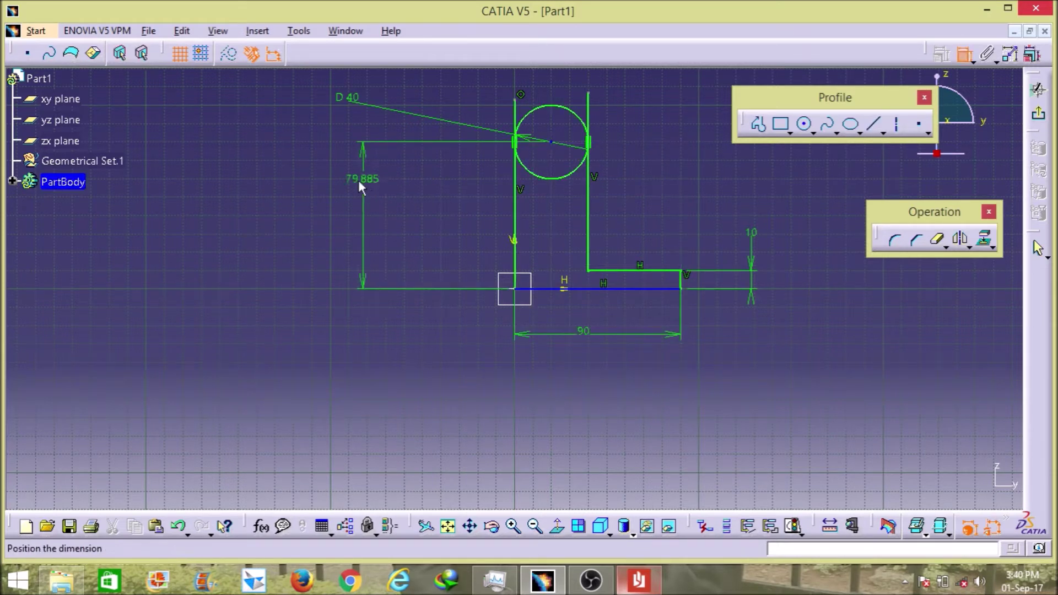
left_click(352, 202)
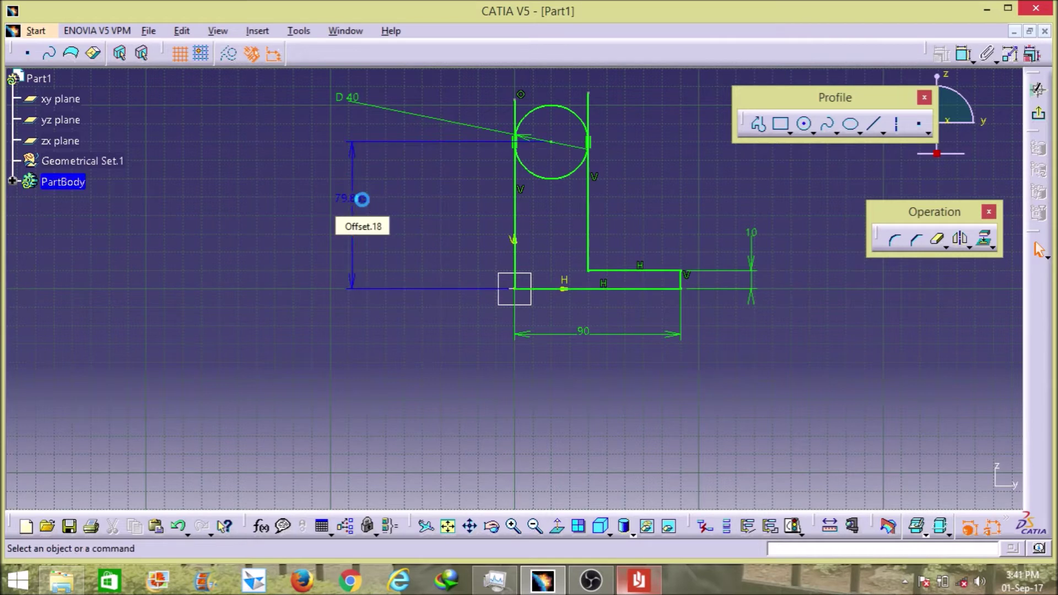
double_click(362, 199)
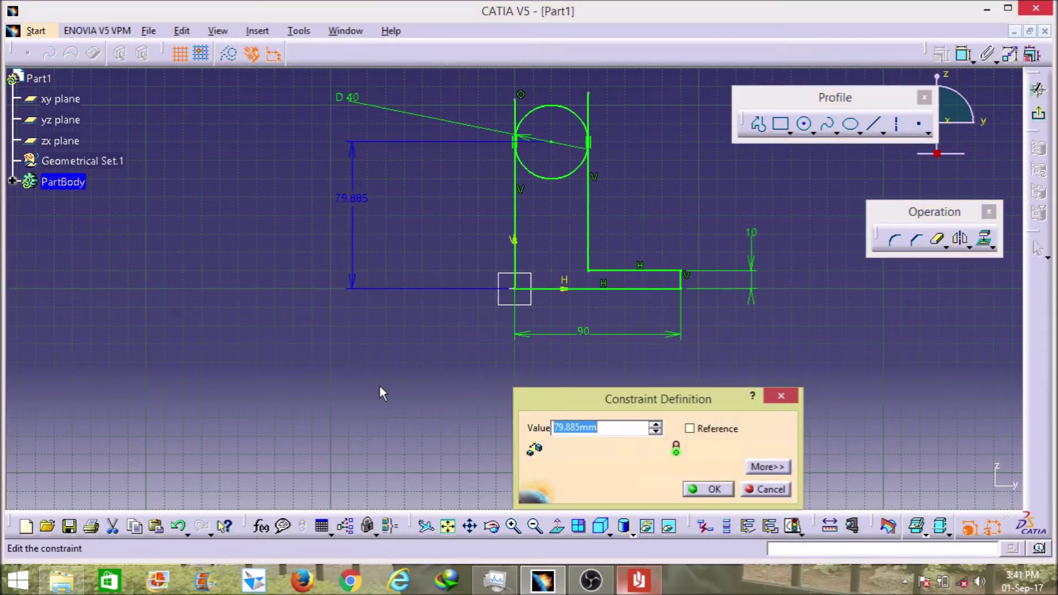
type("46")
key("Return")
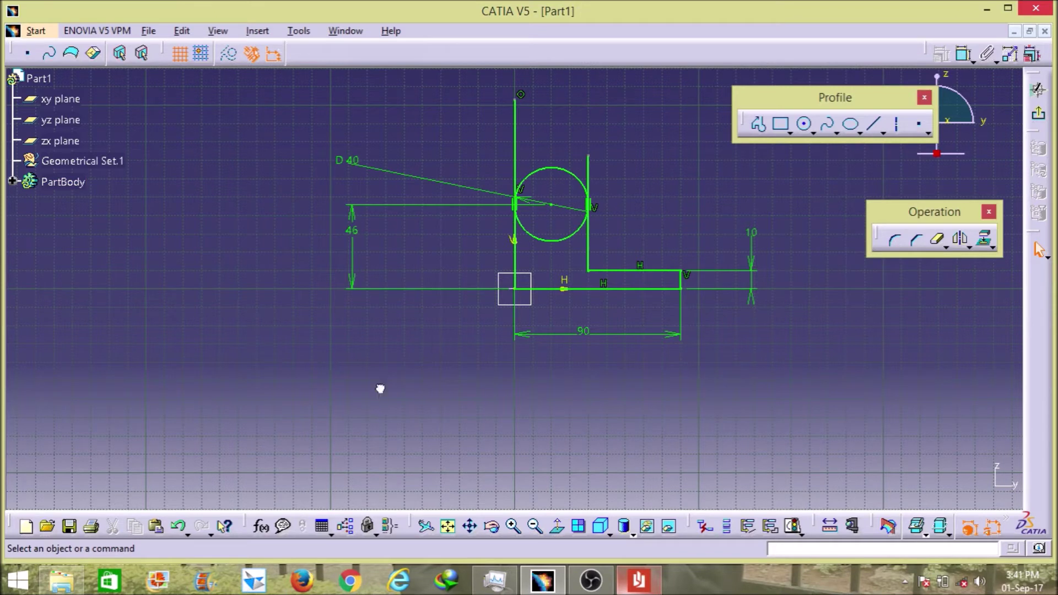
Trim the upright lines above the tangent points and the circle's lower arc to leave a closed round-topped profile
left_click(937, 238)
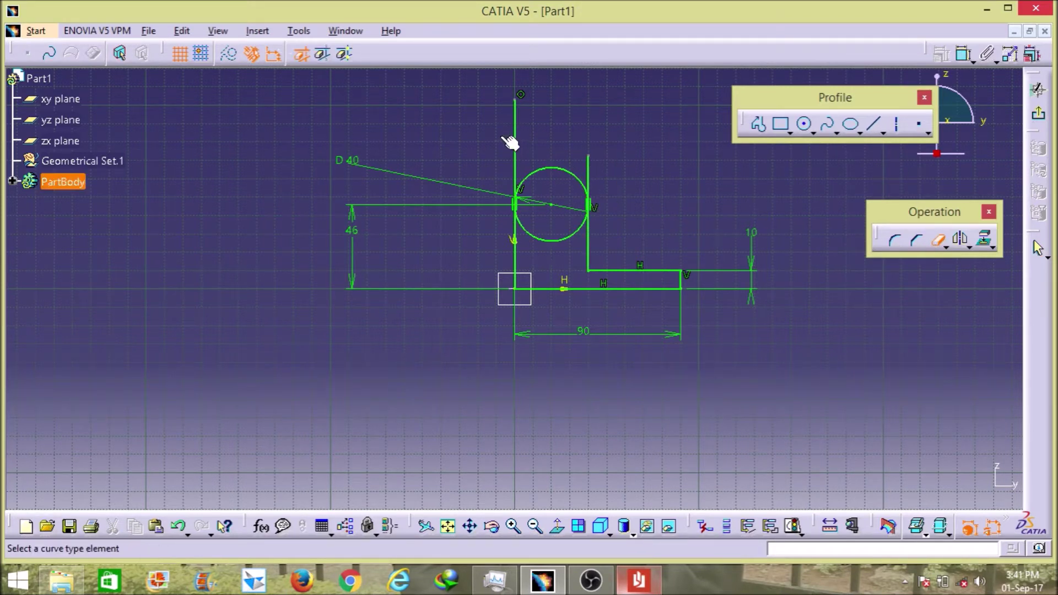
left_click(589, 171)
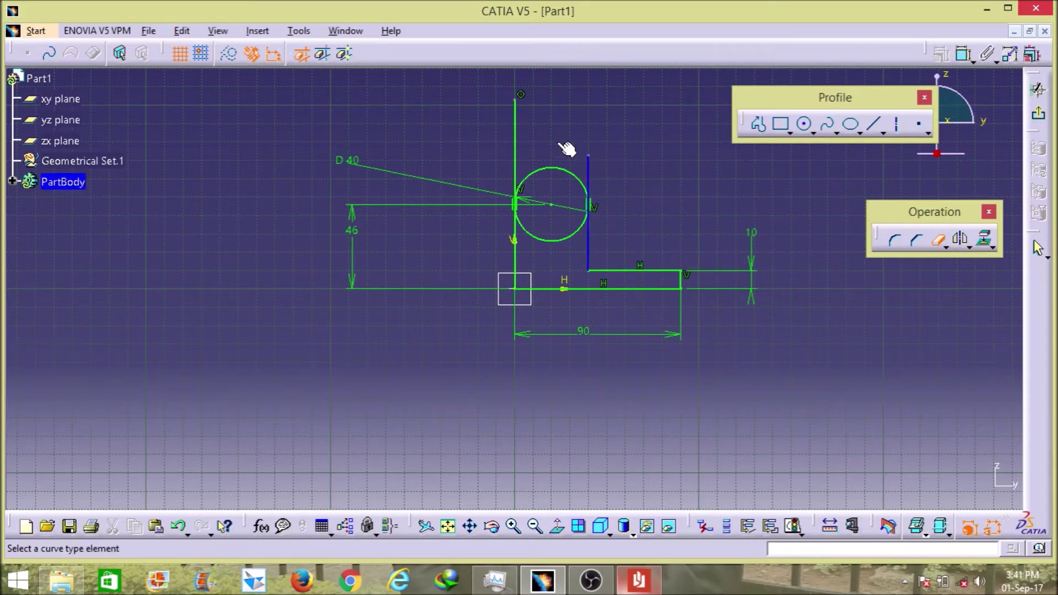
left_click(937, 238)
left_click(519, 158)
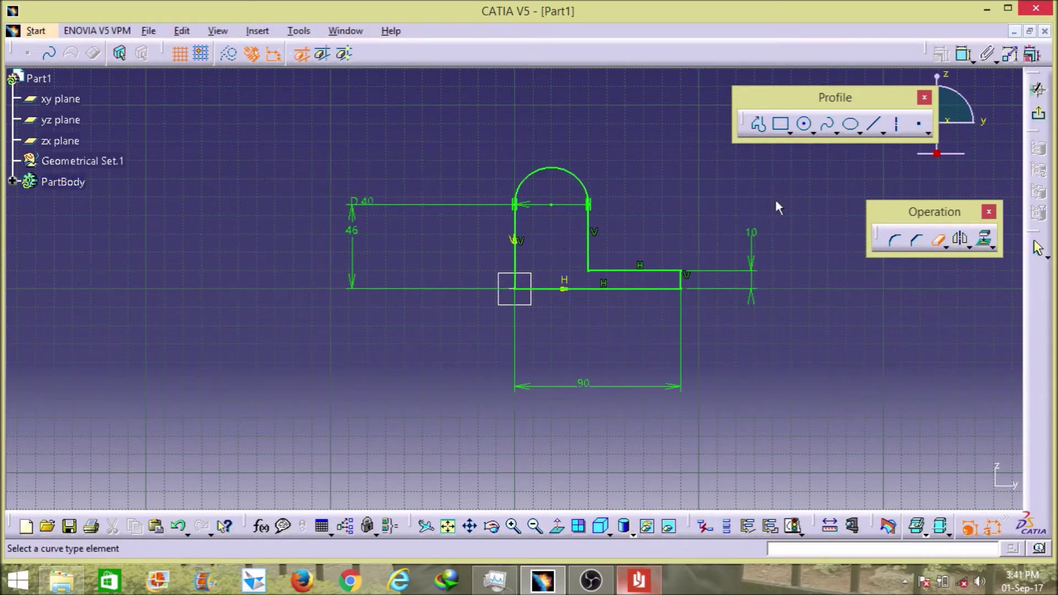
left_click(940, 240)
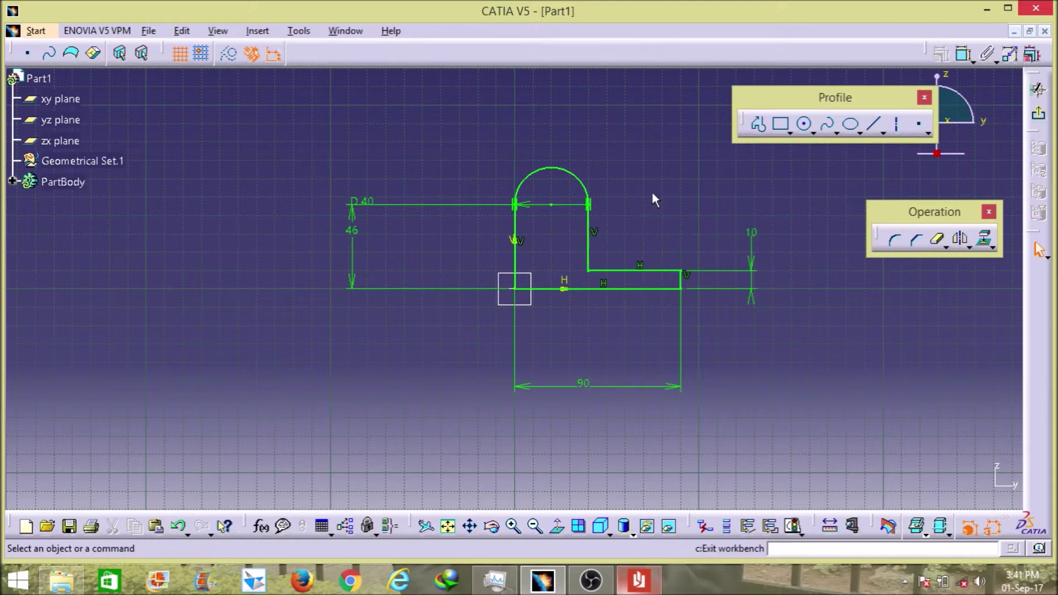
Sketch a hole circle concentric with the profile's rounded end and set its diameter to 20 mm, per the PDF drawing
left_click(638, 580)
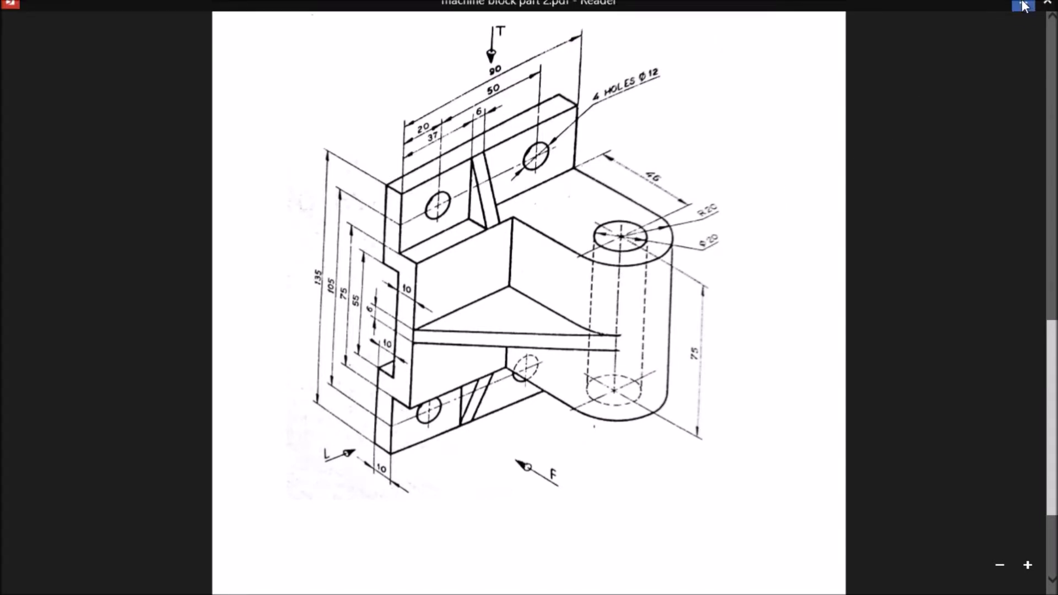
left_click(1020, 25)
left_click(805, 124)
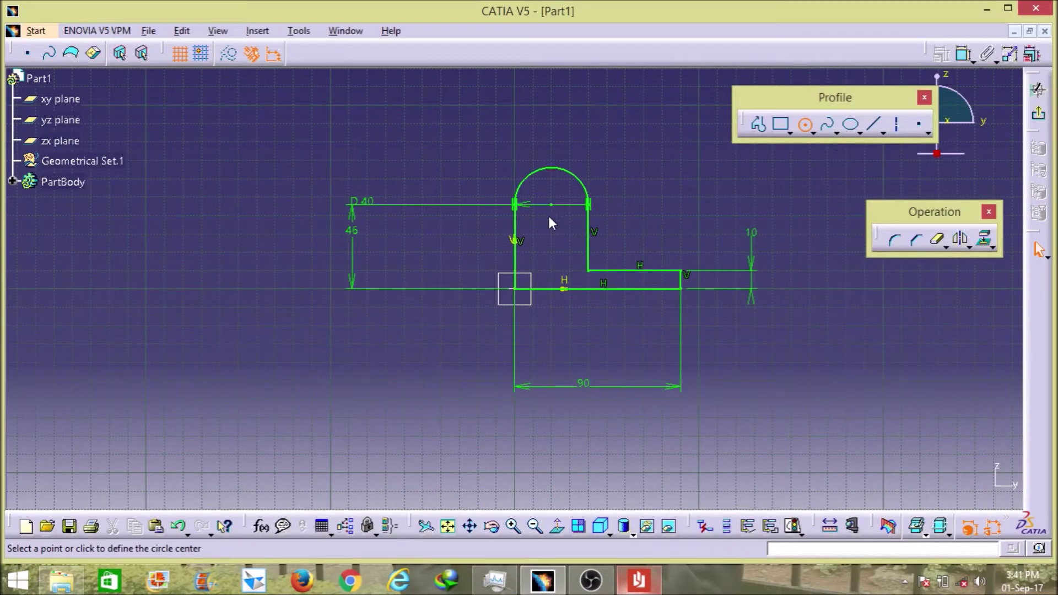
left_click(551, 205)
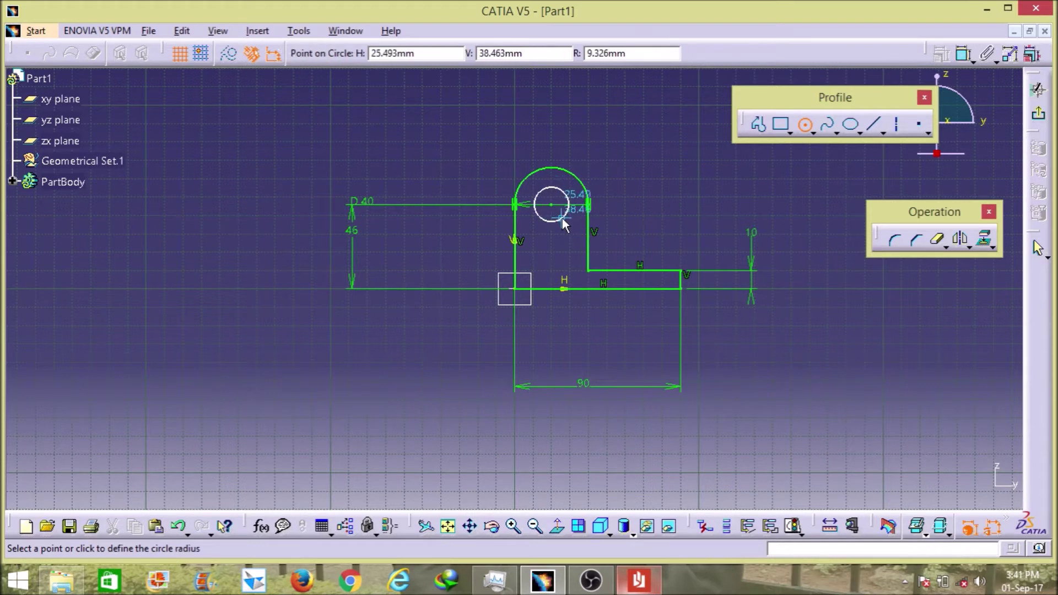
left_click(562, 218)
left_click(963, 54)
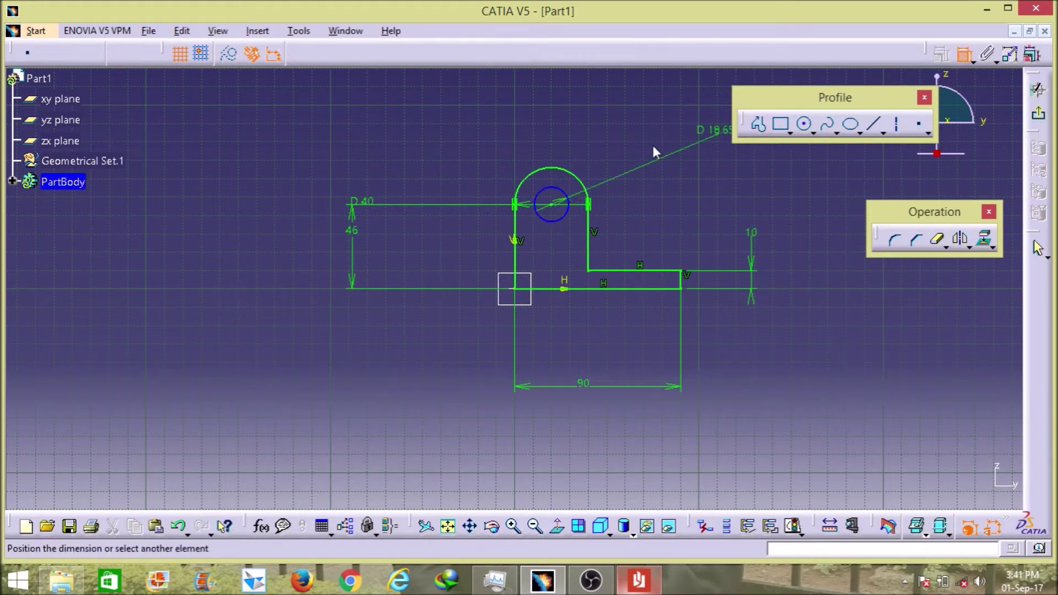
left_click(627, 128)
double_click(621, 125)
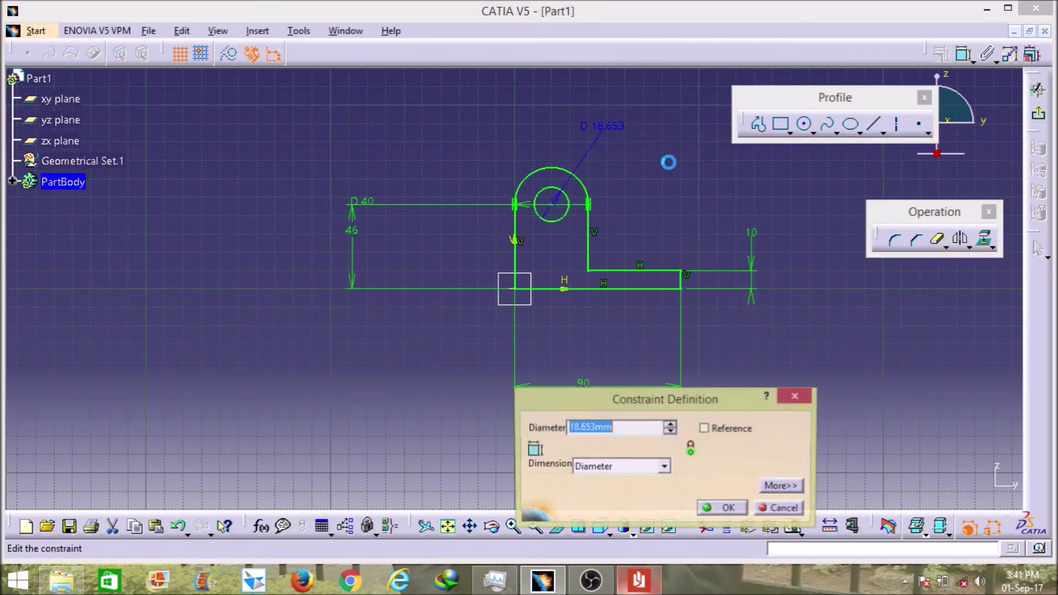
type("20mm")
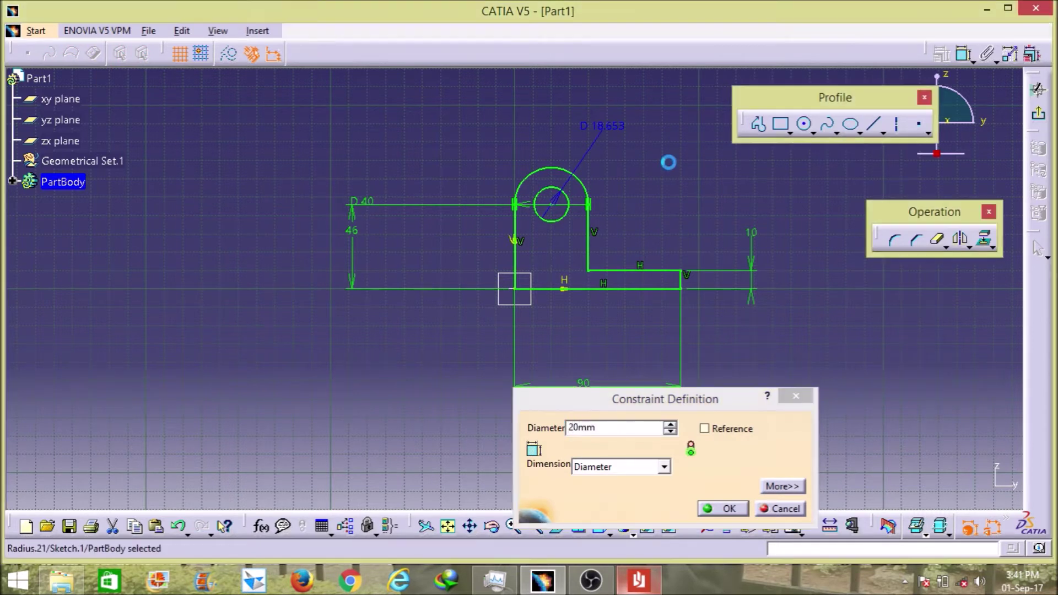
key("Return")
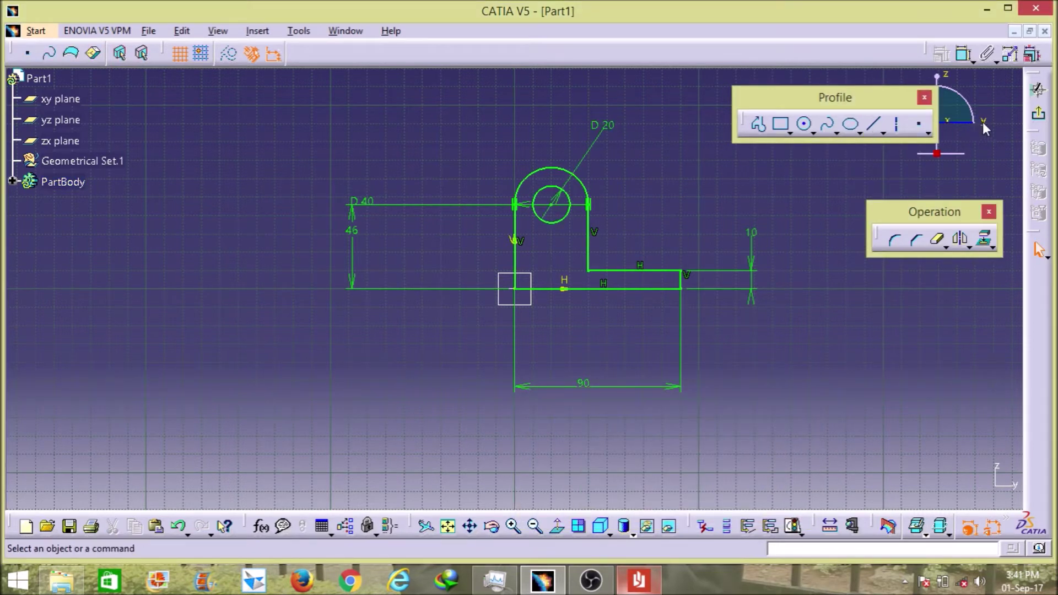
Exit the sketch and extrude it as a pad with mirrored extent and a length of 37.5 mm, based on the PDF drawing
left_click(1038, 113)
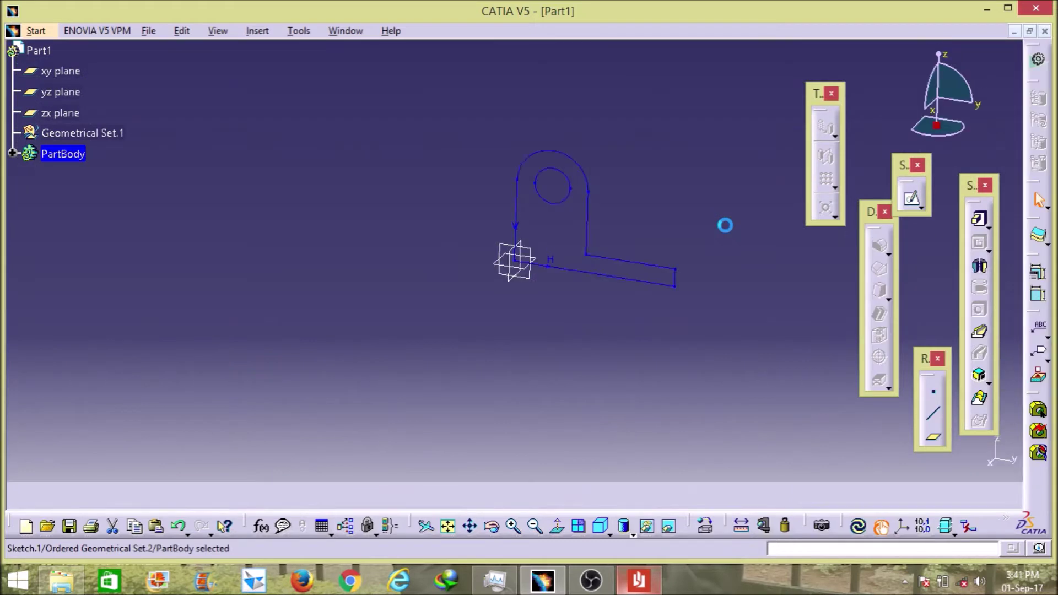
left_click(973, 220)
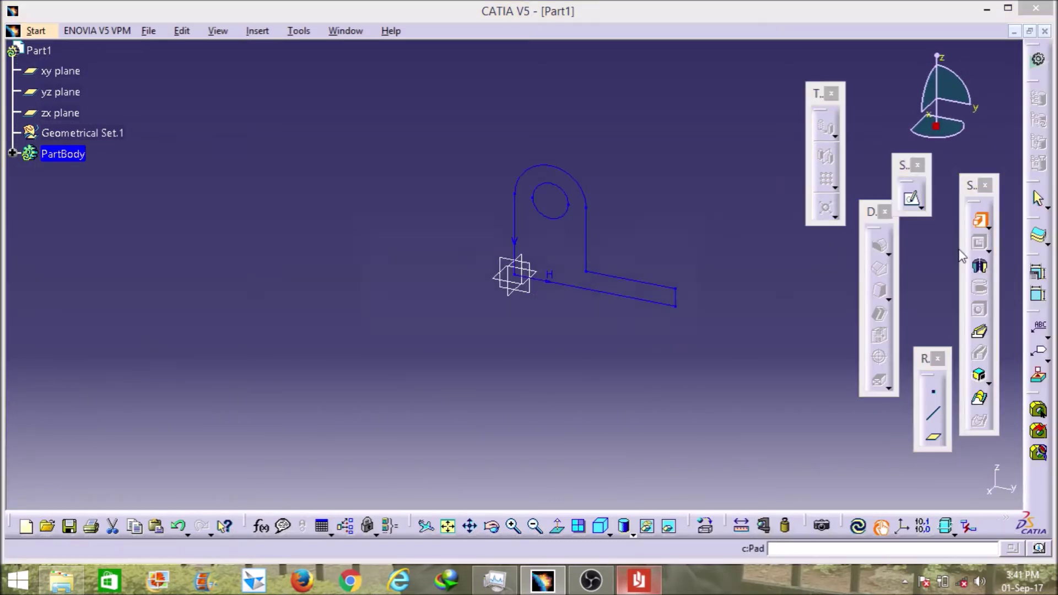
left_click(677, 324)
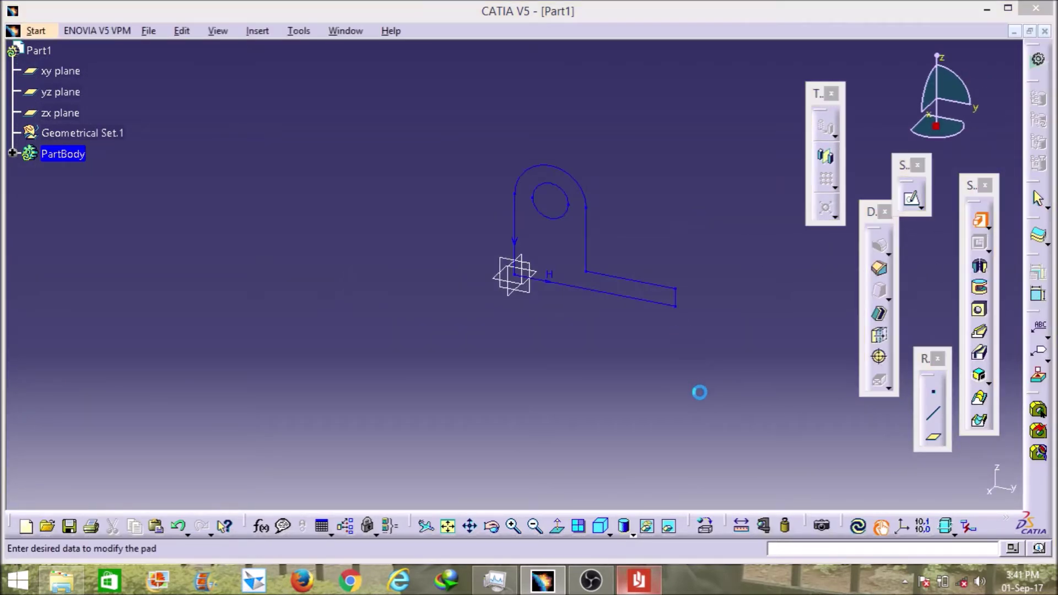
left_click(637, 582)
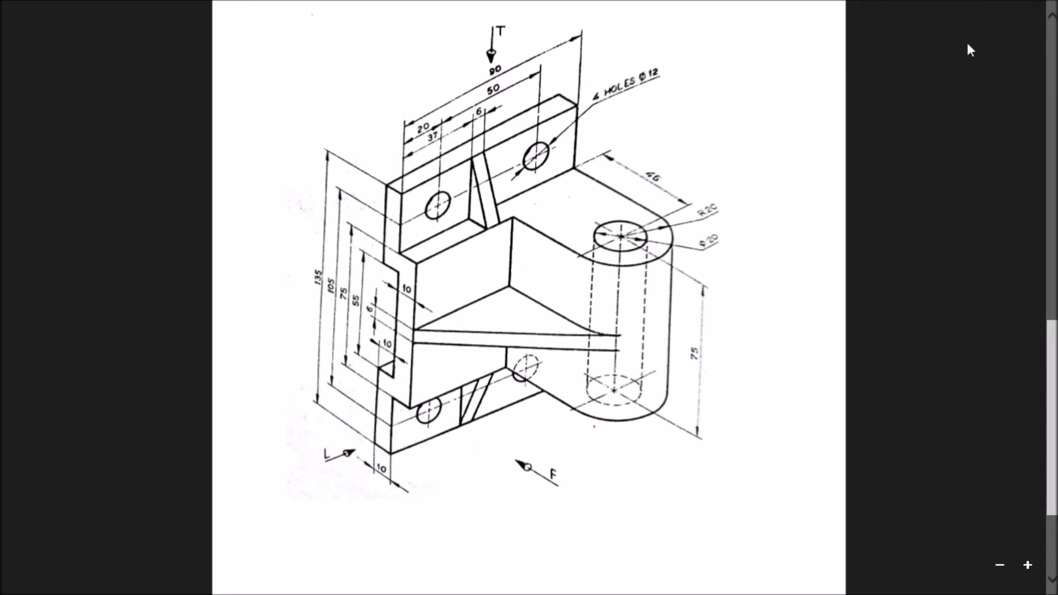
left_click(1020, 7)
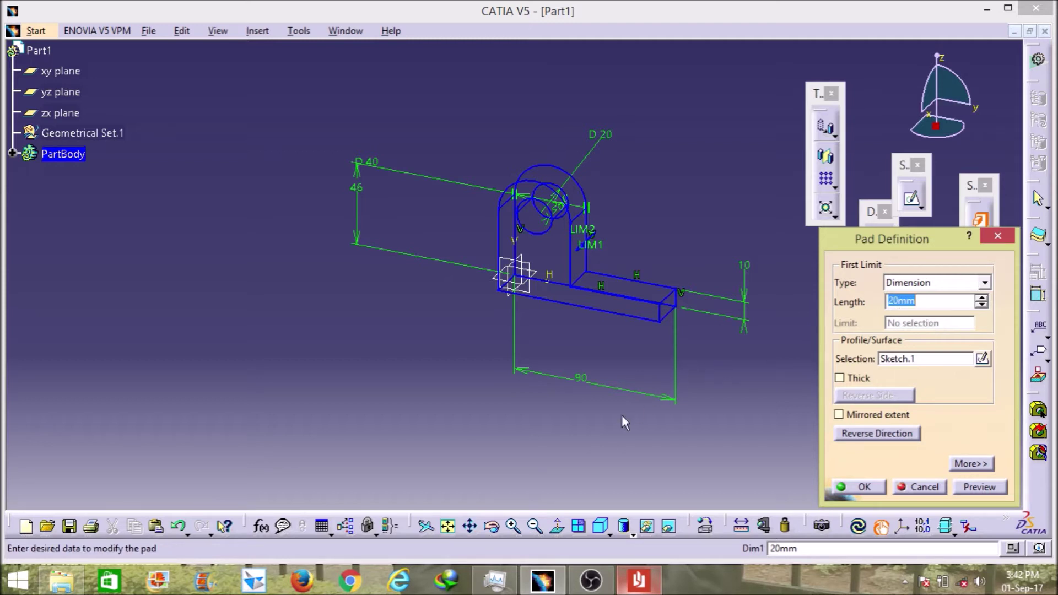
left_click(839, 415)
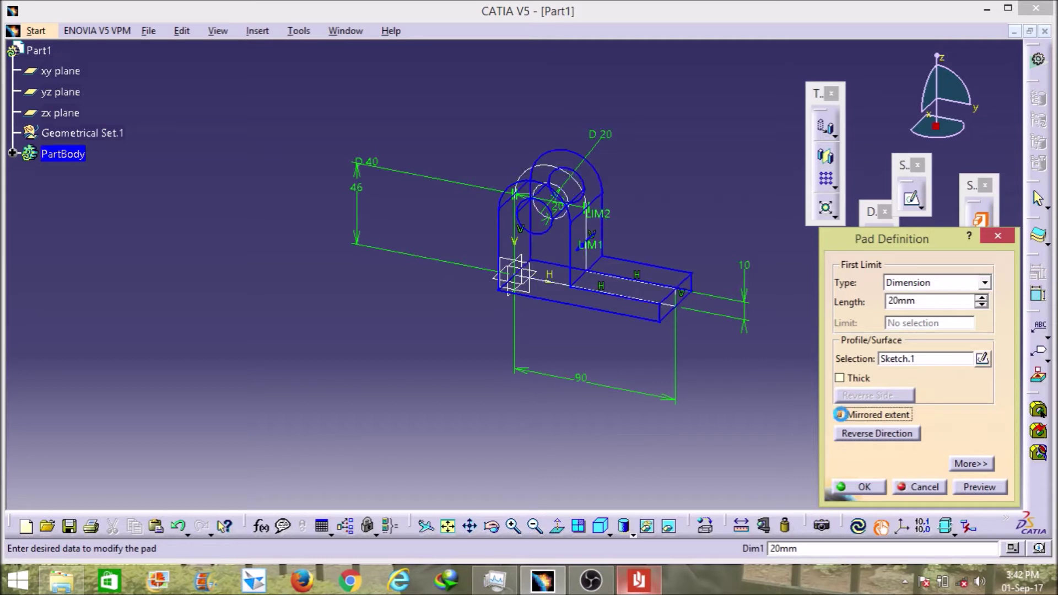
double_click(897, 302)
type("37.")
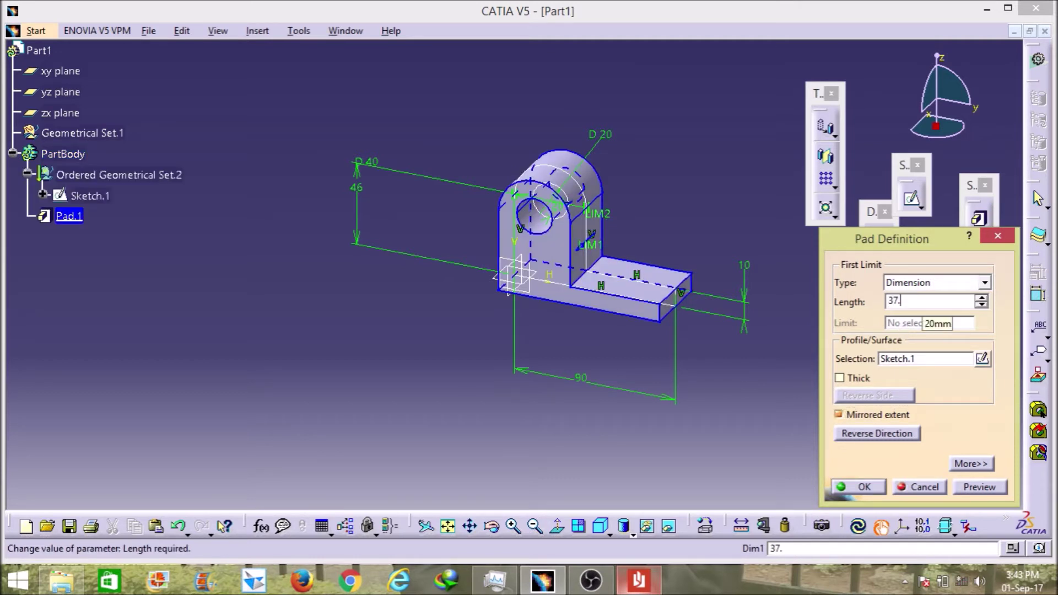
type("5mm")
key("Return")
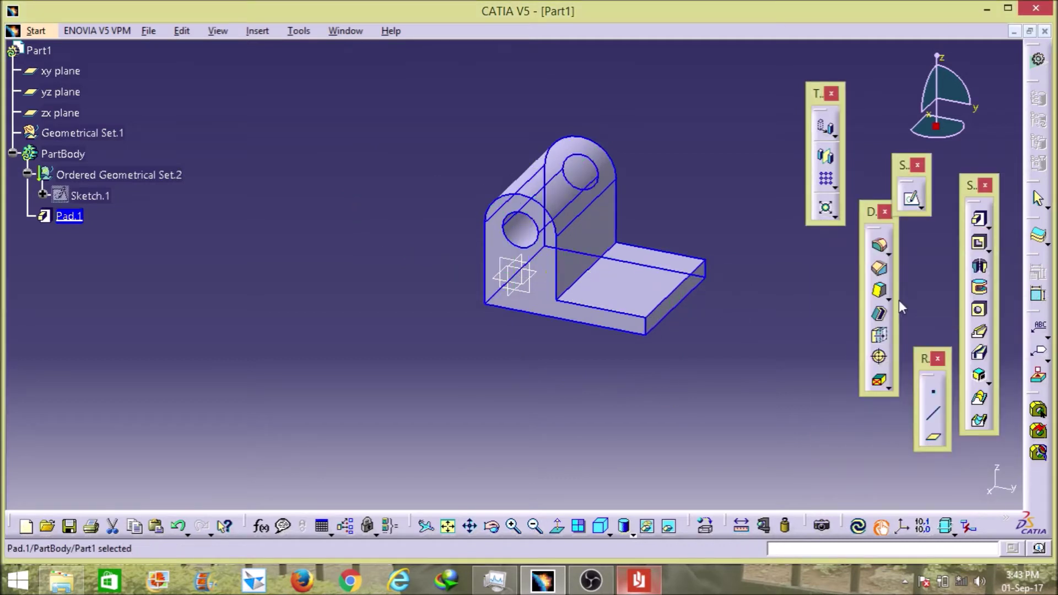
left_click(742, 355)
middle_click_drag(717, 361, 597, 368)
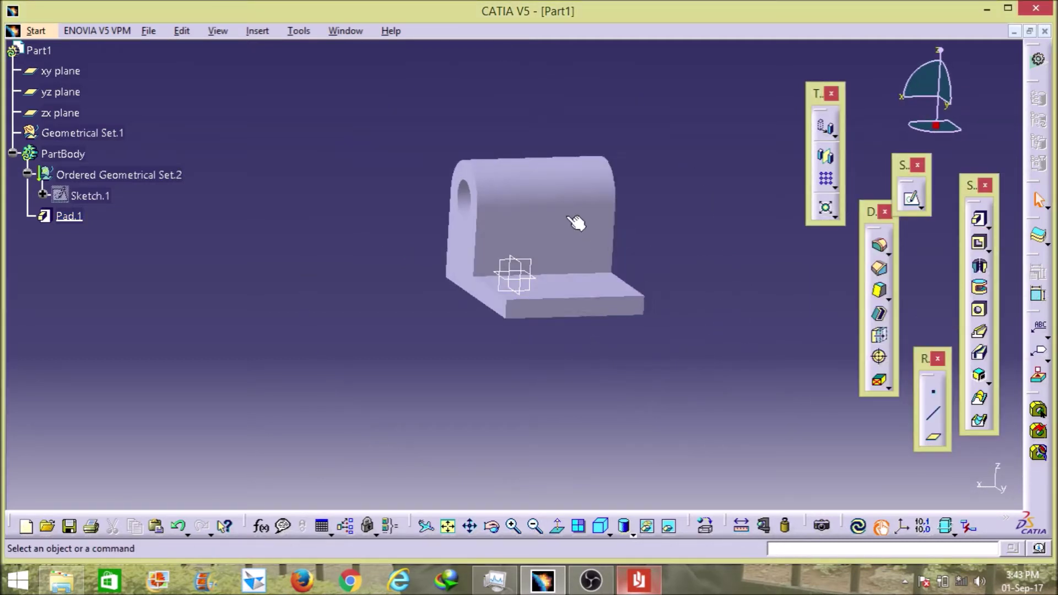
Display the part shaded with edges and consult the PDF drawing for the flange beside the base
left_click(634, 533)
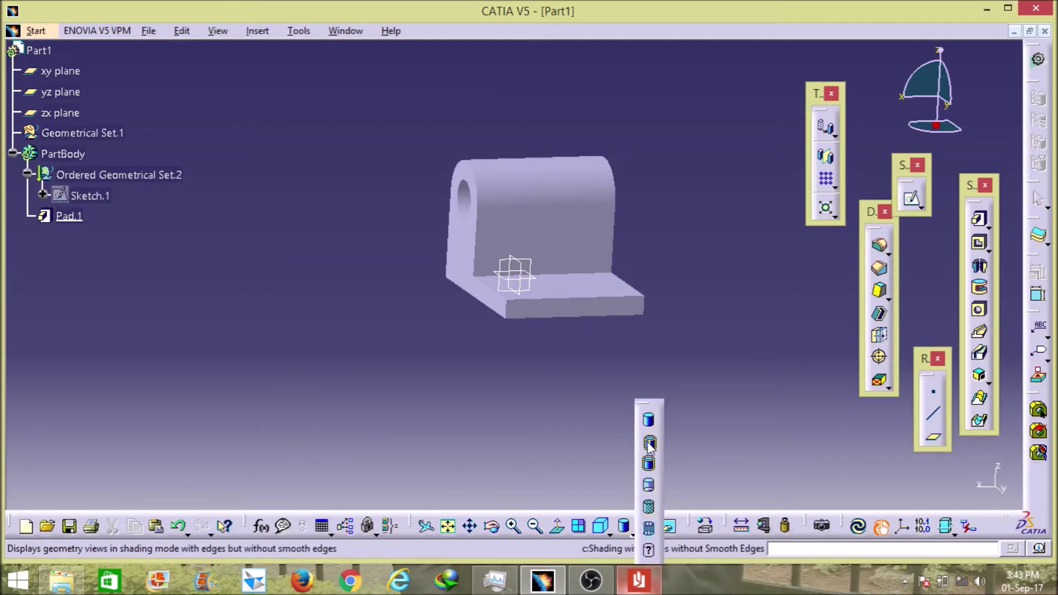
mouse_move(449, 370)
middle_mouse_down()
mouse_move(446, 359)
mouse_move(488, 363)
mouse_move(373, 370)
mouse_move(461, 300)
middle_mouse_up()
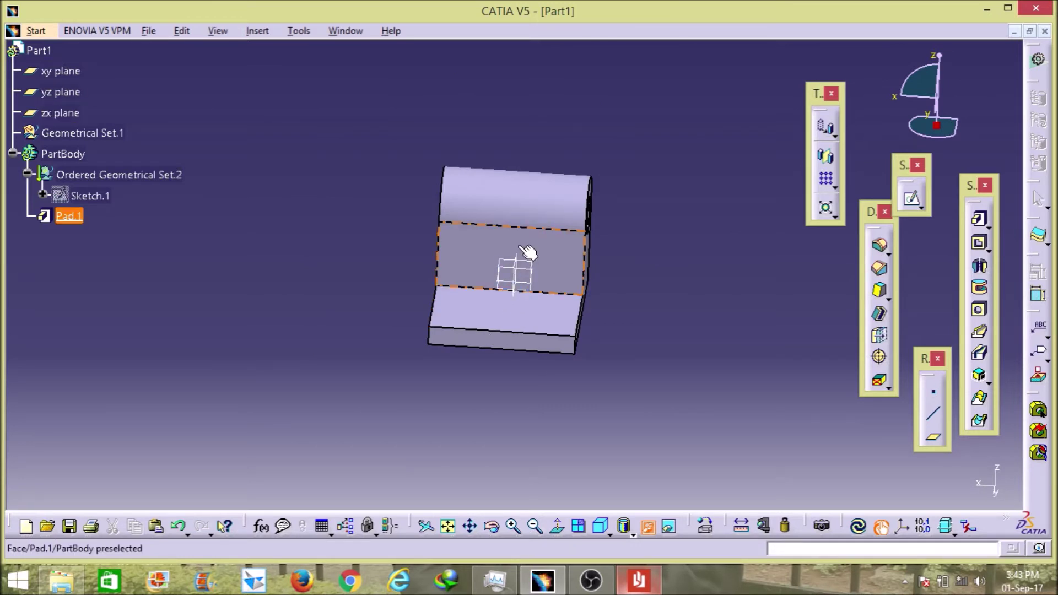
left_click(638, 580)
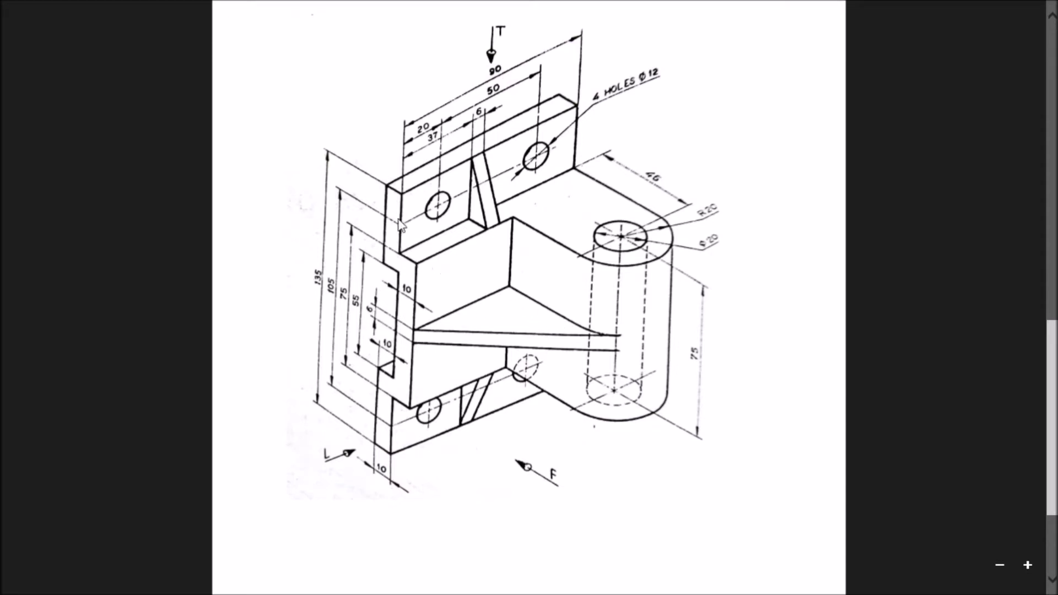
left_click(1047, 10)
Open a sketch on the base plate's narrow front face and check the flange dimensions in the PDF drawing
middle_click_drag(292, 300, 453, 349)
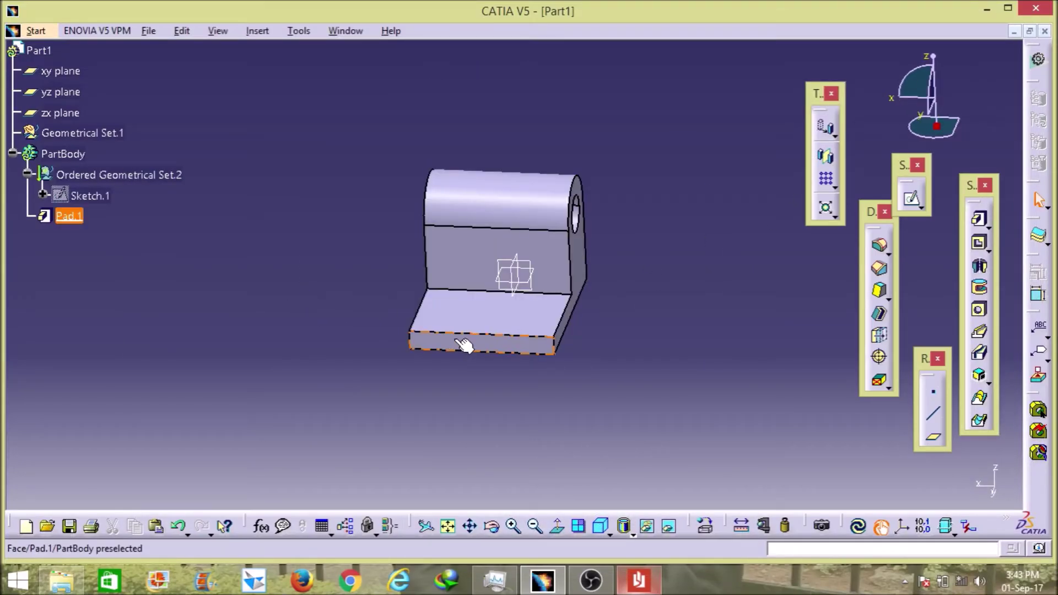
left_click(463, 344)
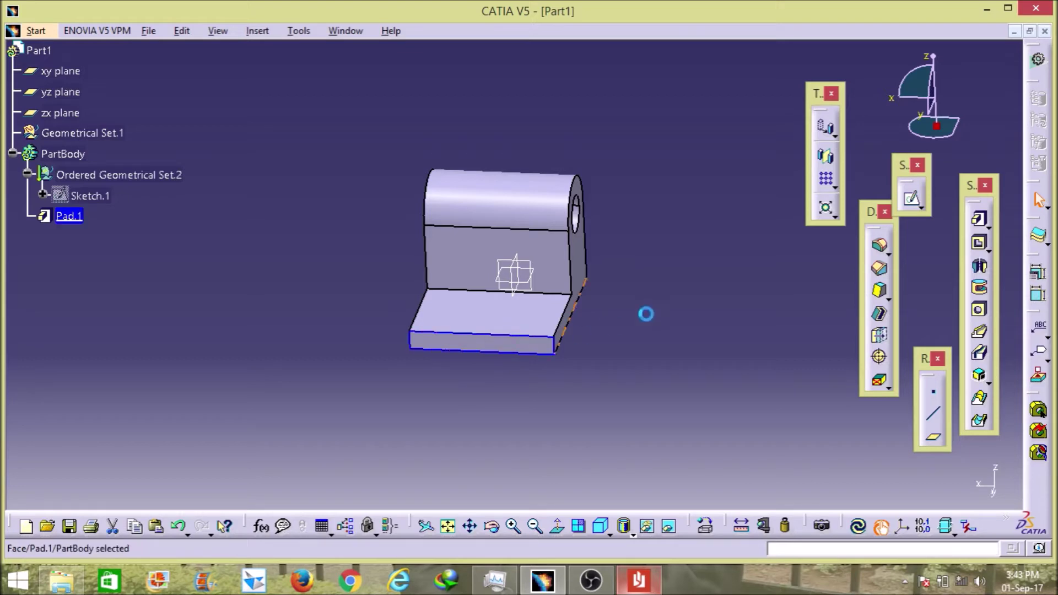
left_click(912, 199)
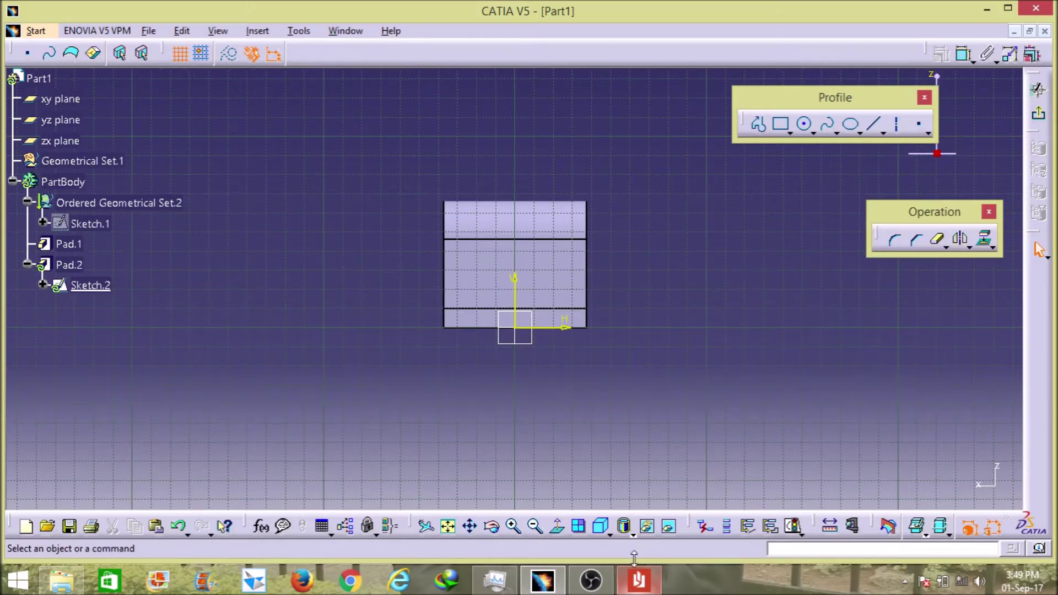
left_click(638, 579)
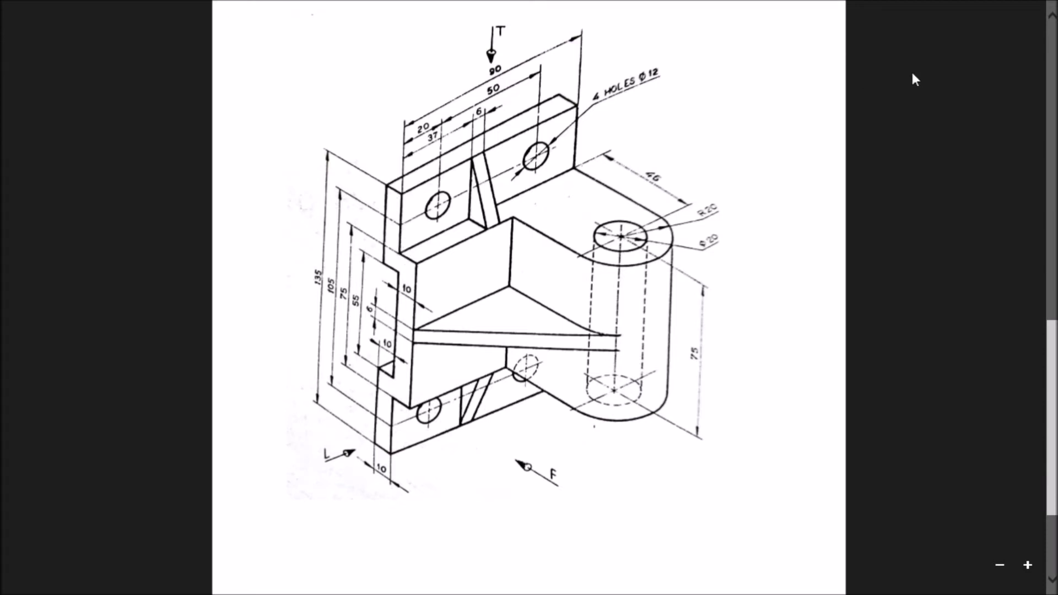
left_click(1021, 9)
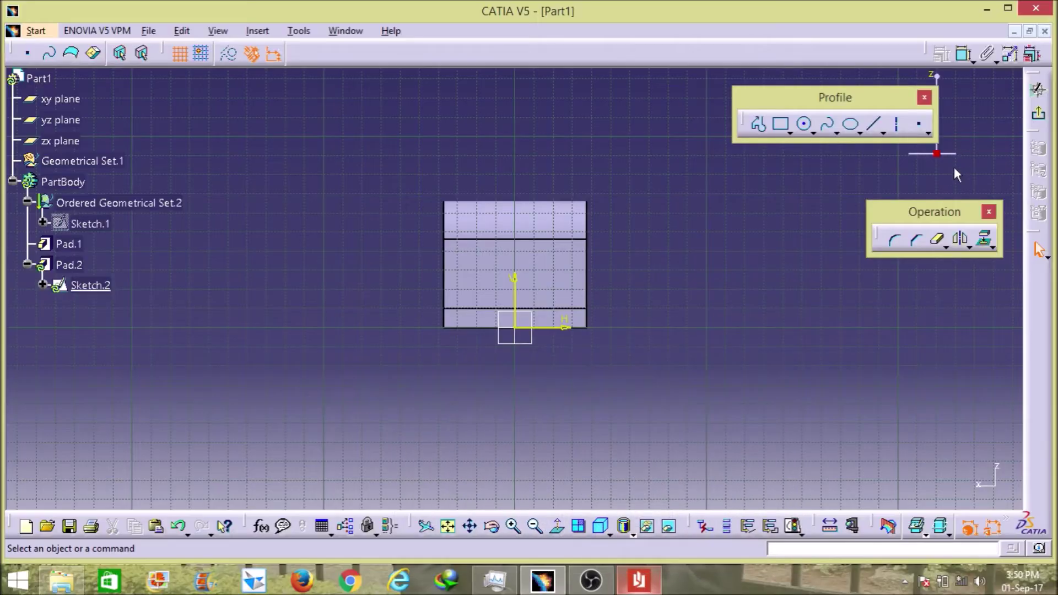
Sketch a rectangle about 49 mm wide and 13 mm high just below the base plate, overlapping its left end
left_click(780, 124)
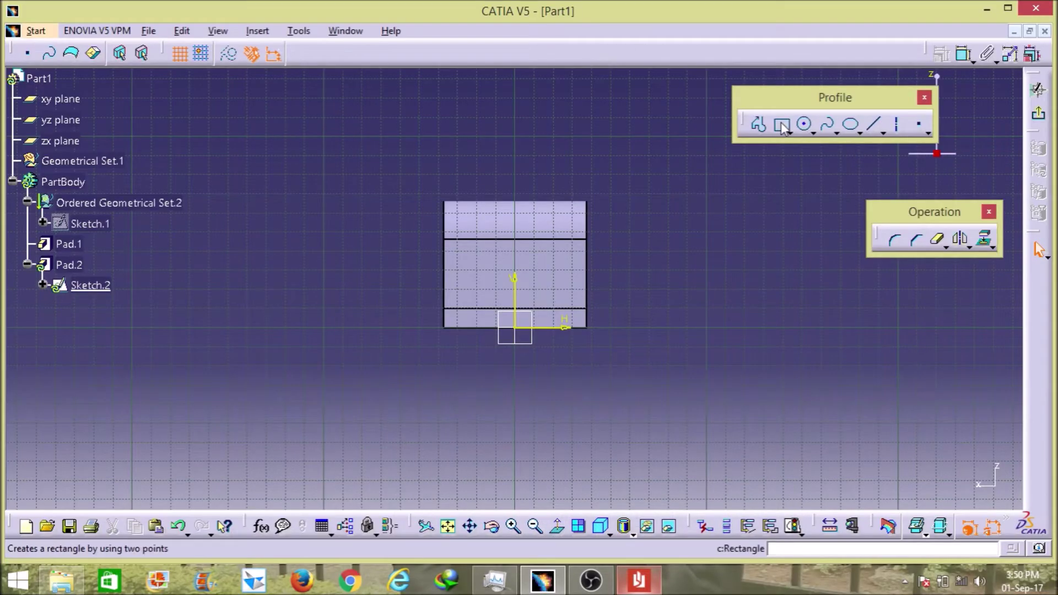
left_click(378, 337)
left_click(472, 362)
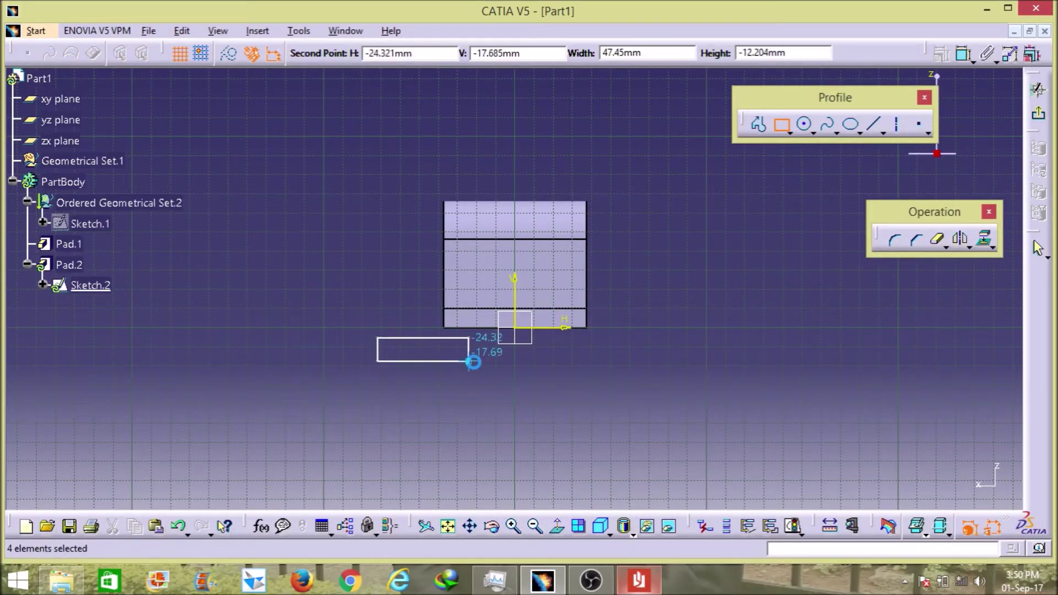
left_click(817, 204)
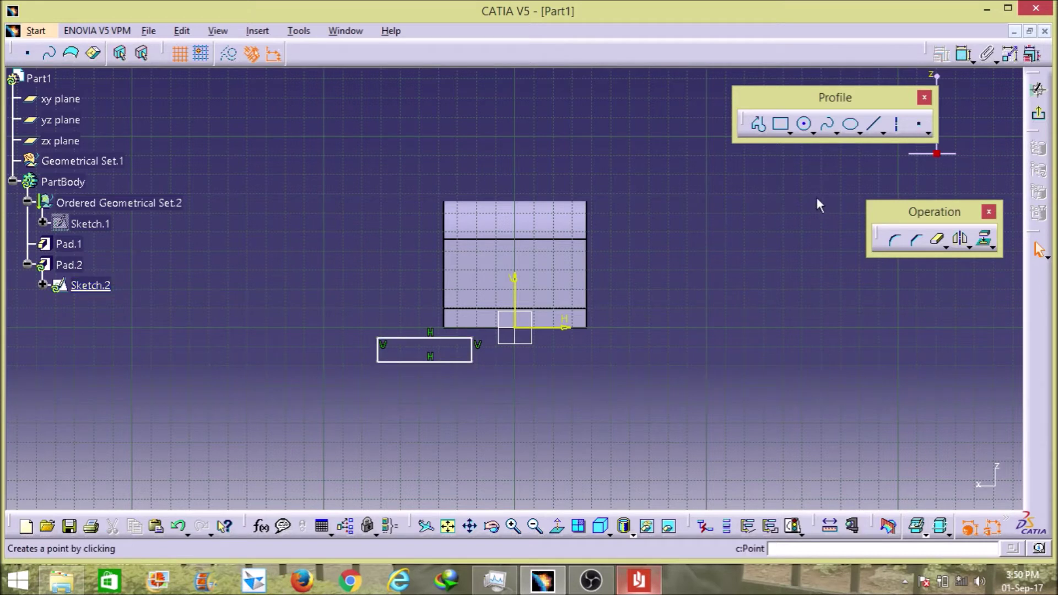
Make the rectangle's upper line coincident with the base plate's bottom edge
left_click(965, 53)
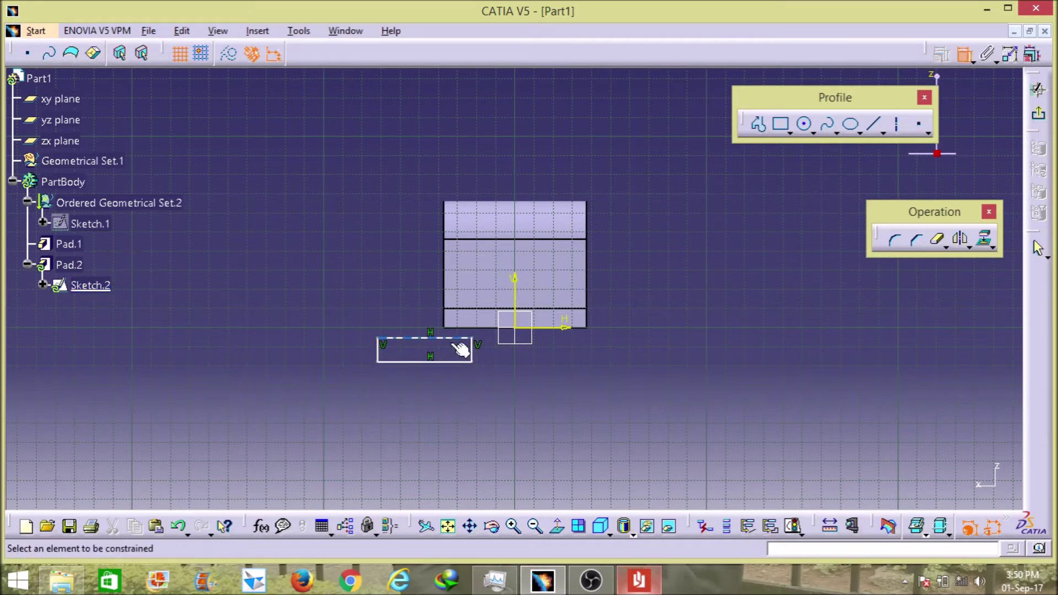
left_click(455, 338)
left_click(478, 328)
right_click(309, 234)
left_click(348, 360)
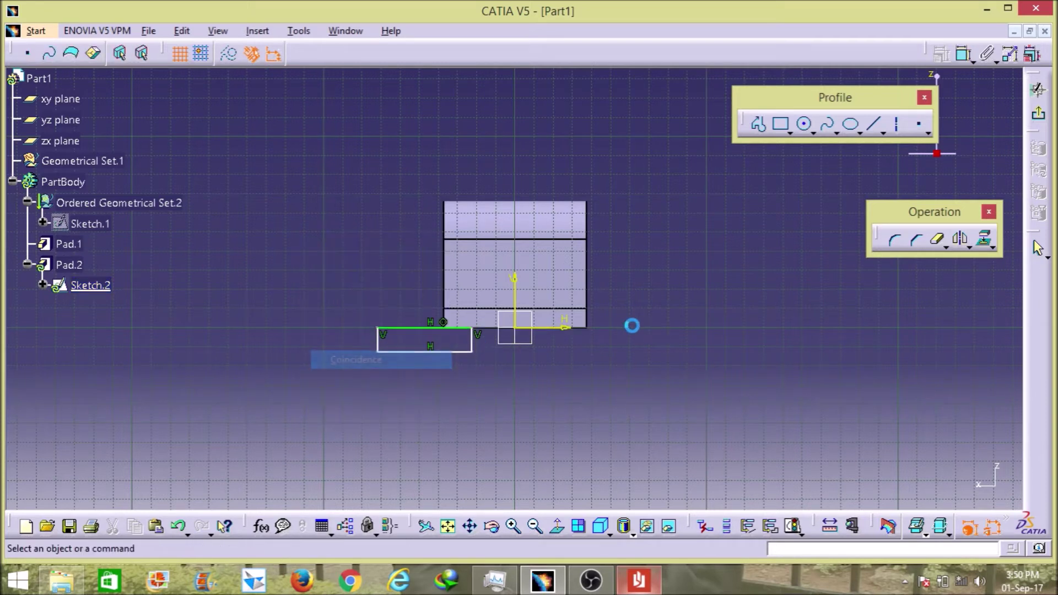
Dimension the overlap between the block's left side edge and the rectangle's right line and set it to 10 mm
left_click(964, 55)
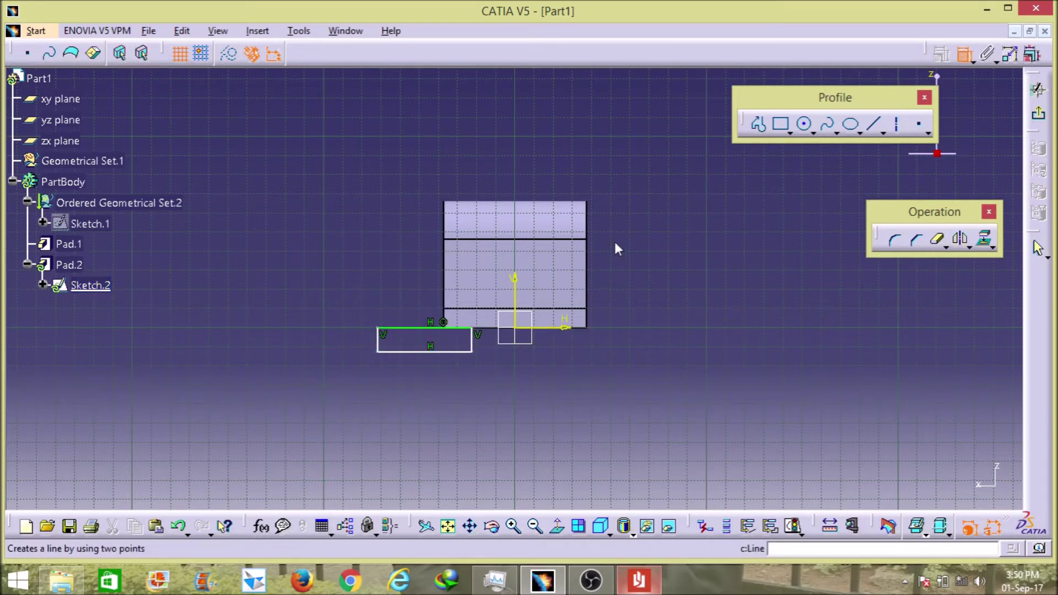
left_click(444, 278)
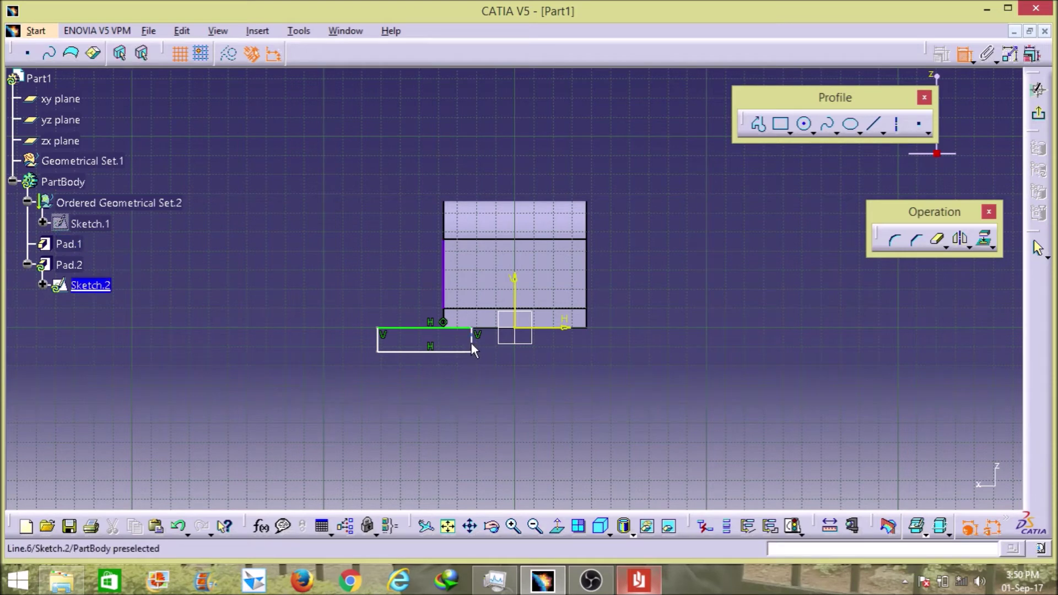
left_click(471, 343)
left_click(558, 127)
double_click(557, 126)
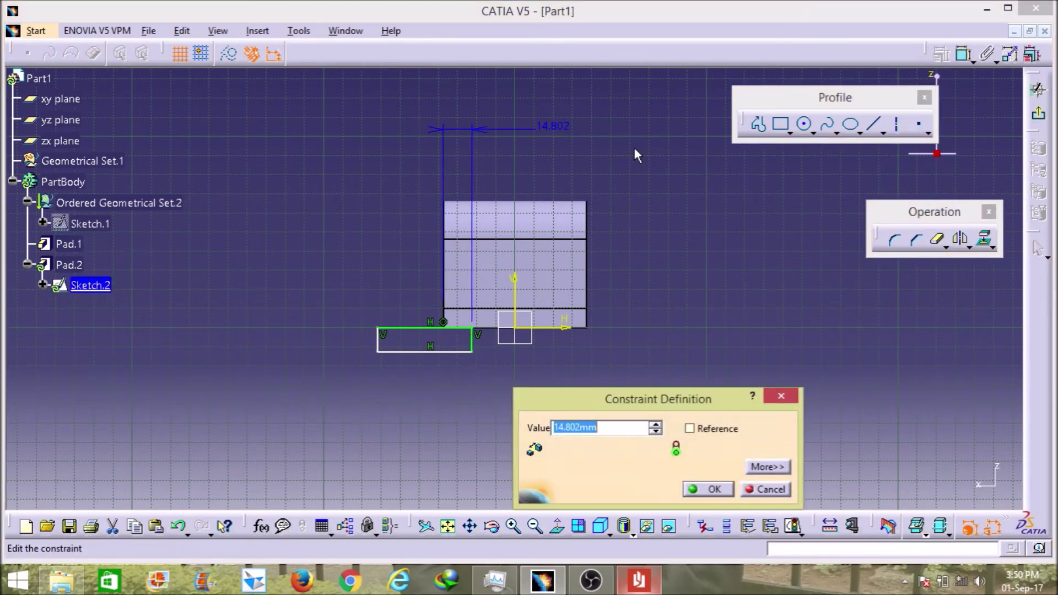
type("10")
key("Return")
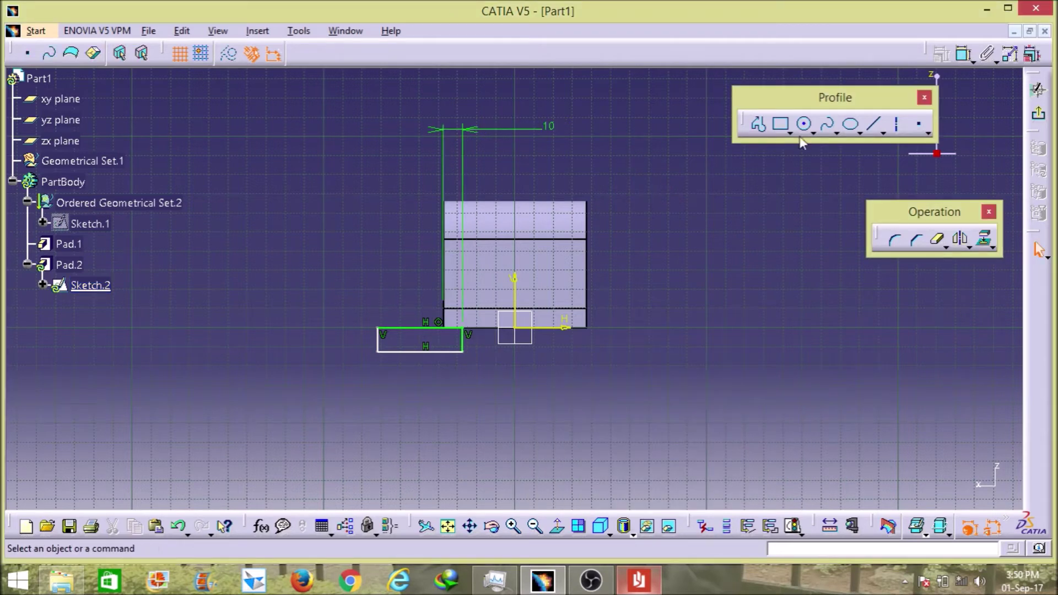
Dimension the distance from the rectangle's left line to the block's left side edge and set it to 30 mm
left_click(379, 339)
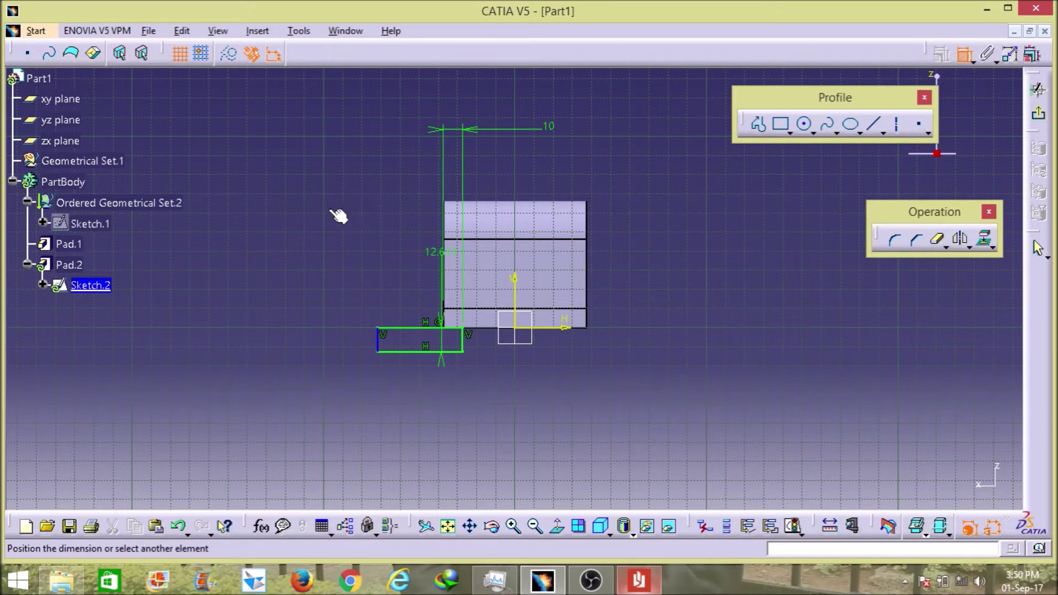
double_click(317, 206)
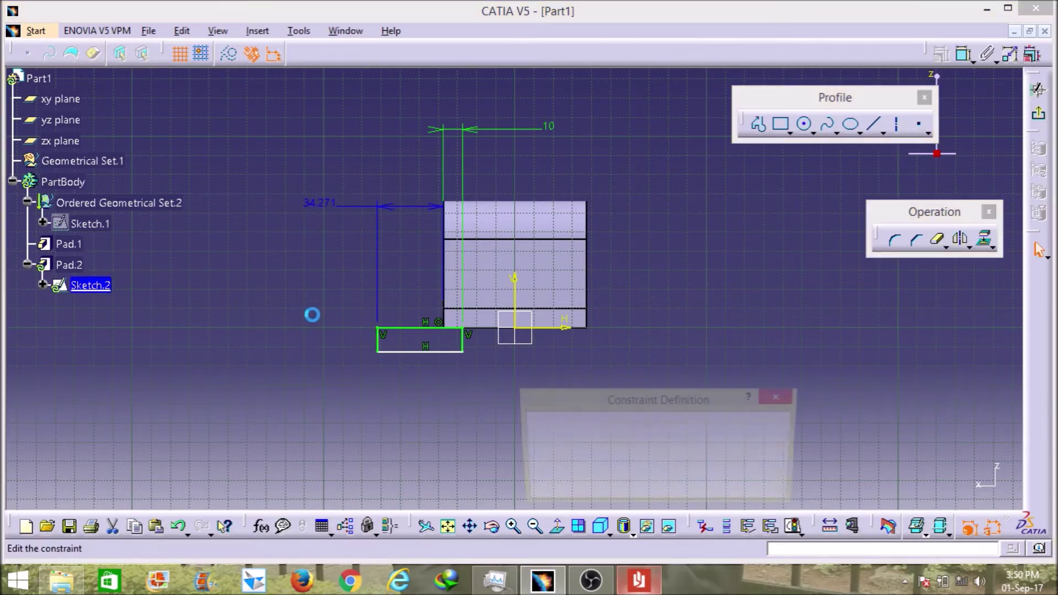
type("30")
key("Return")
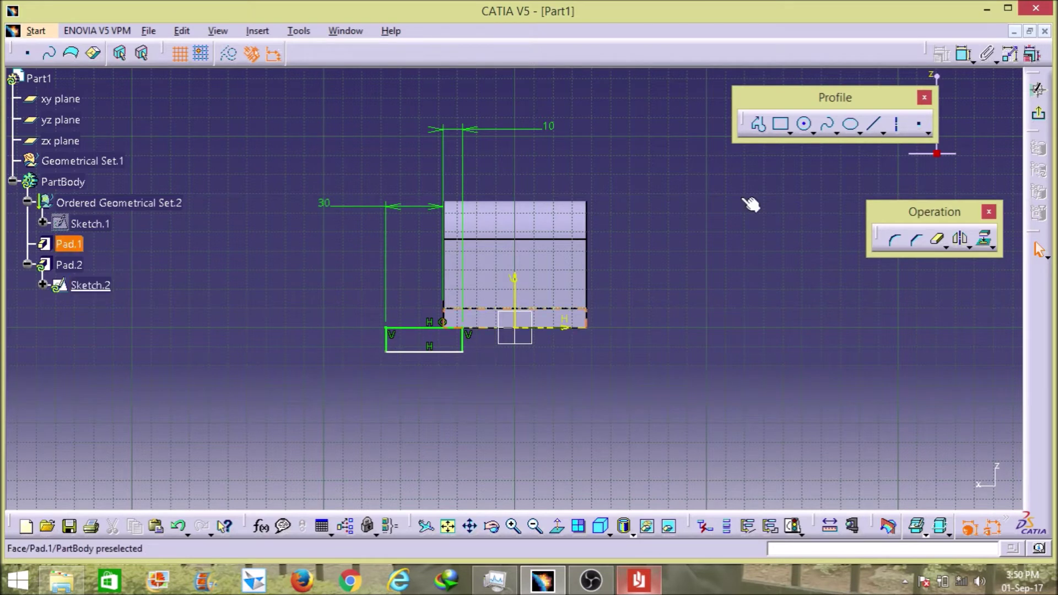
Dimension the rectangle's height along its right line and set it to 10 mm
left_click(963, 54)
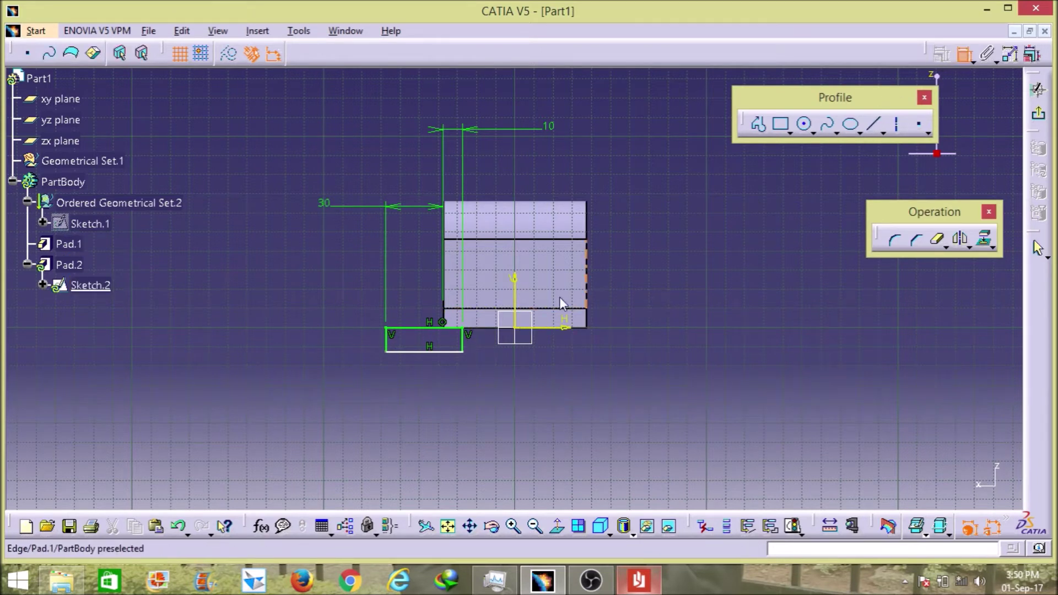
left_click(463, 336)
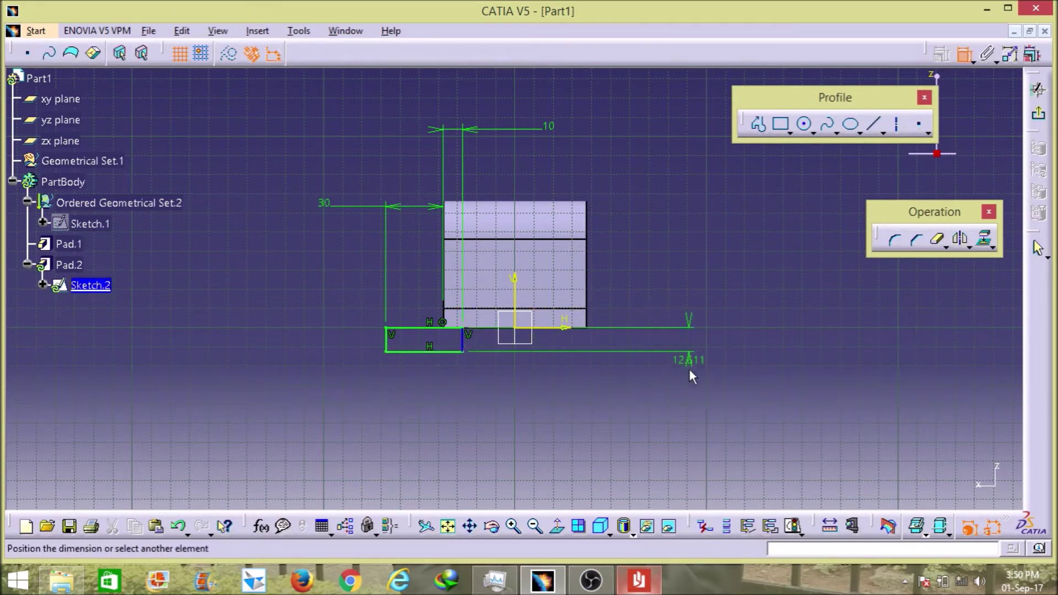
left_click(697, 384)
double_click(695, 379)
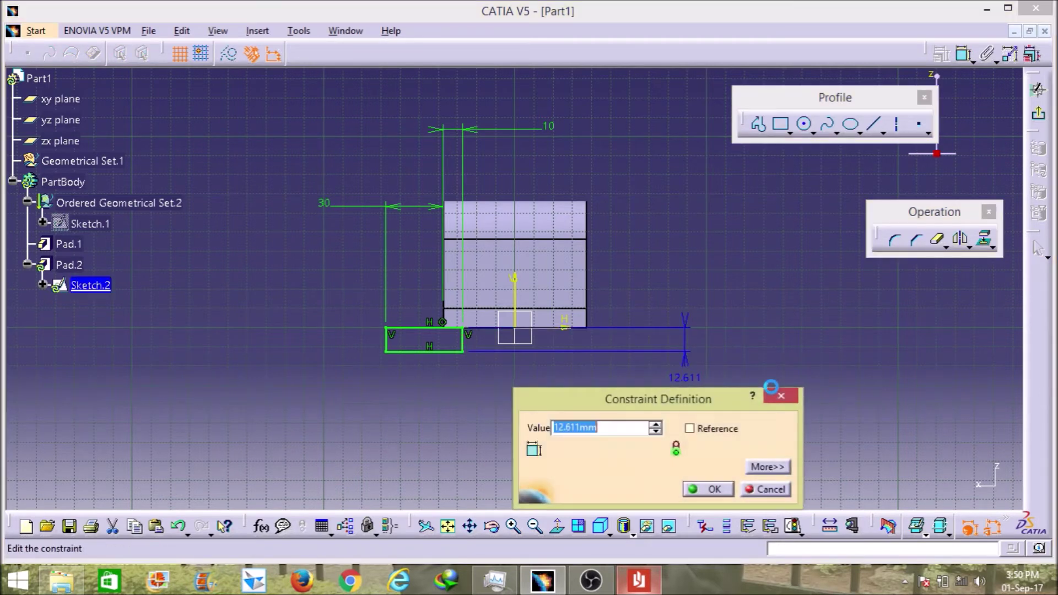
type("10mm")
key("Return")
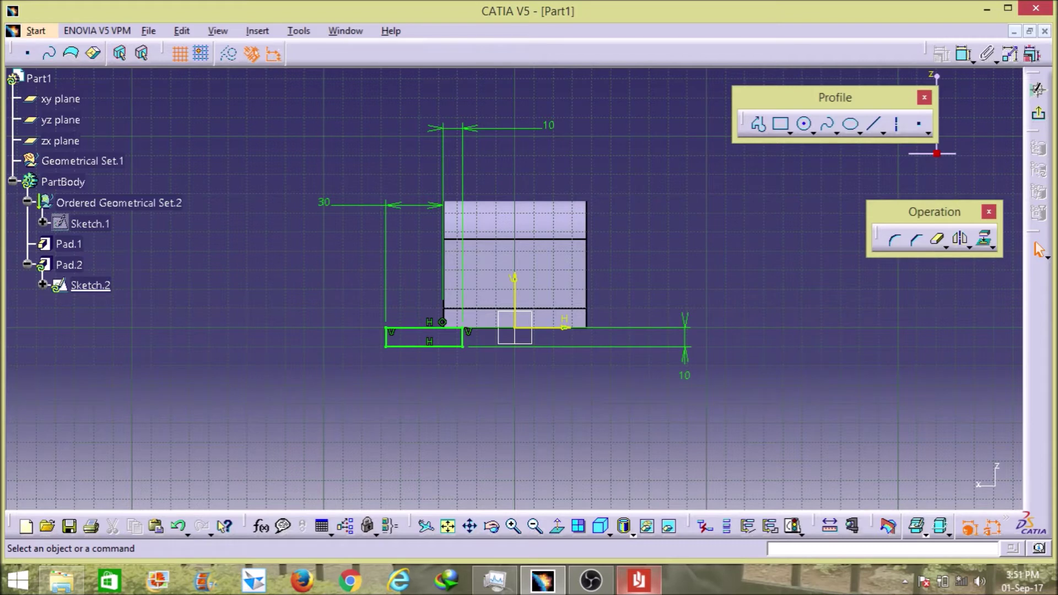
Exit the flange sketch so the pad is rebuilt from the dimensioned rectangle, and inspect the stepped flange
left_click(1038, 115)
mouse_move(651, 362)
middle_mouse_down()
mouse_move(572, 356)
mouse_move(562, 342)
mouse_move(592, 343)
middle_mouse_up()
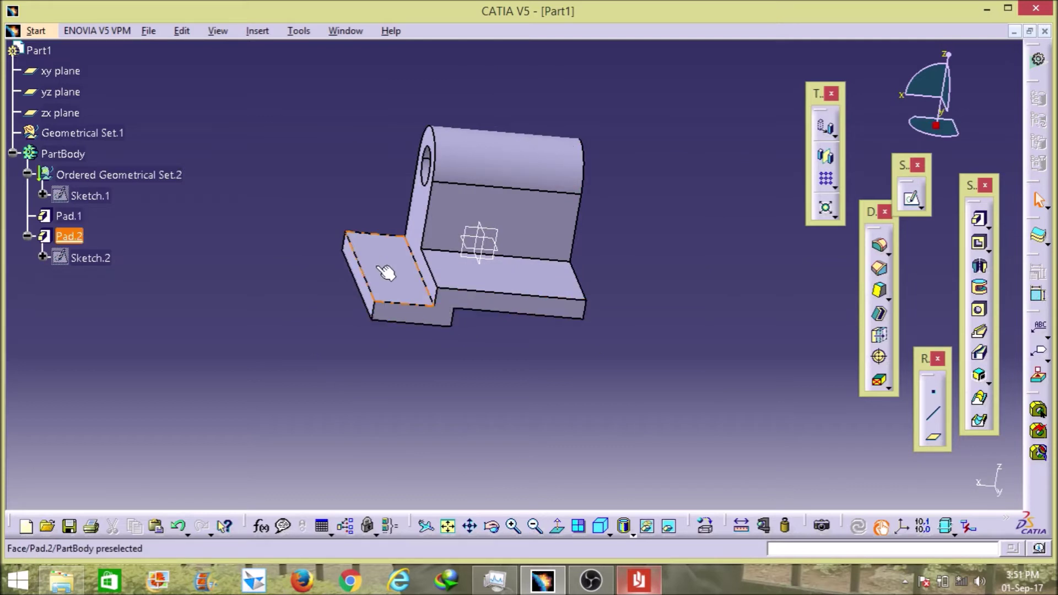
middle_click_drag(638, 229, 585, 342)
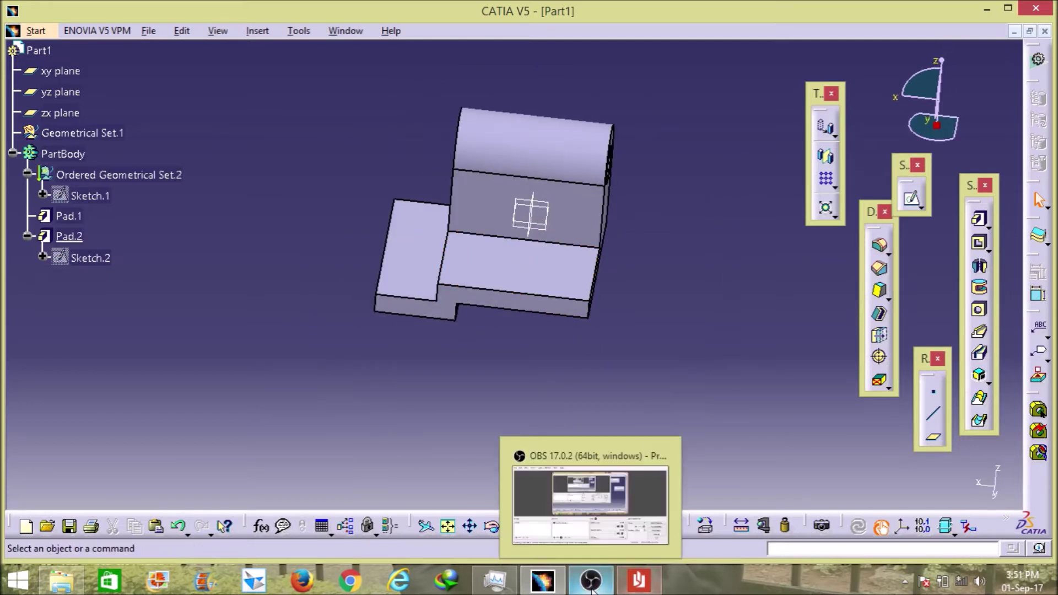
Check the hole dimensions in the PDF drawing and sketch a circle about 23 mm in diameter on the flange's top face
left_click(637, 580)
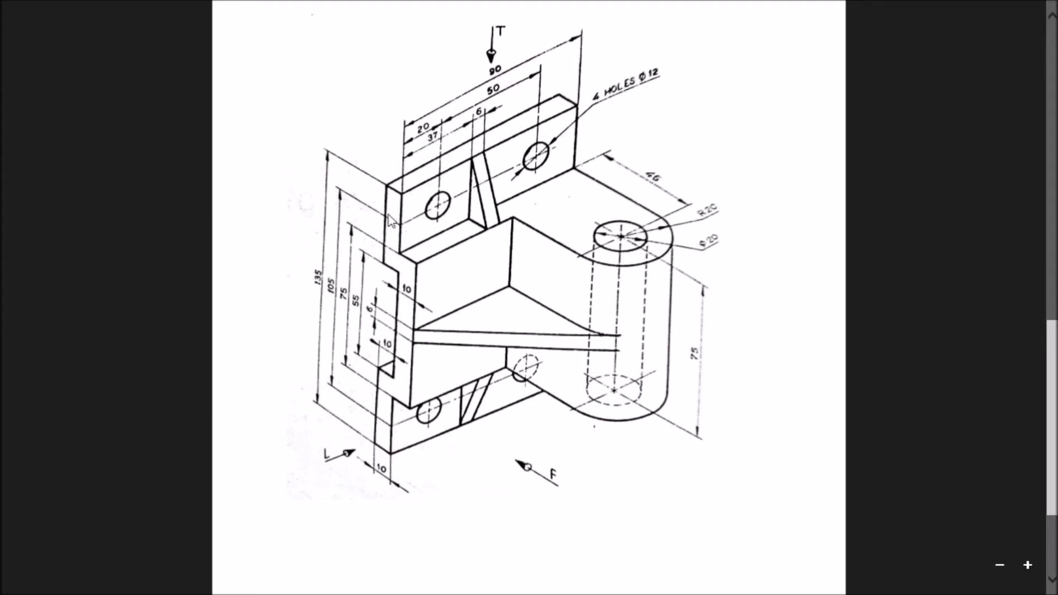
left_click(1018, 12)
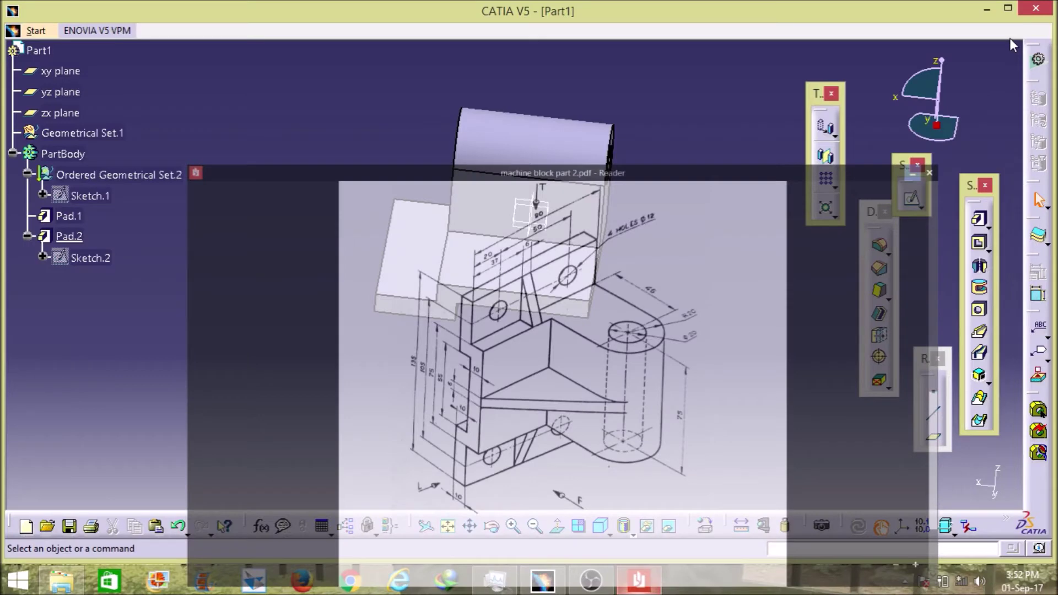
left_click(422, 245)
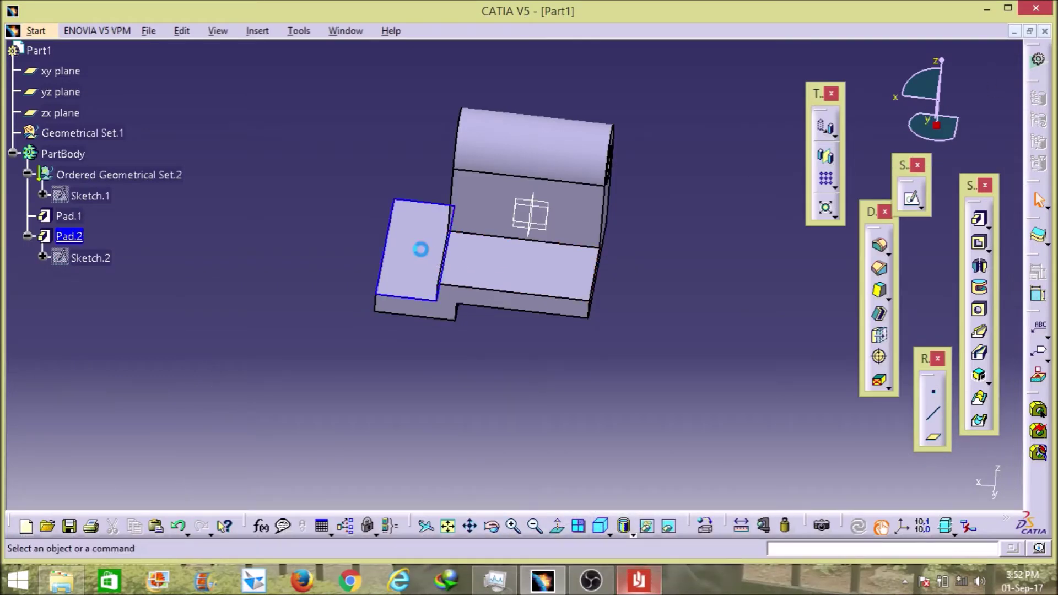
left_click(911, 198)
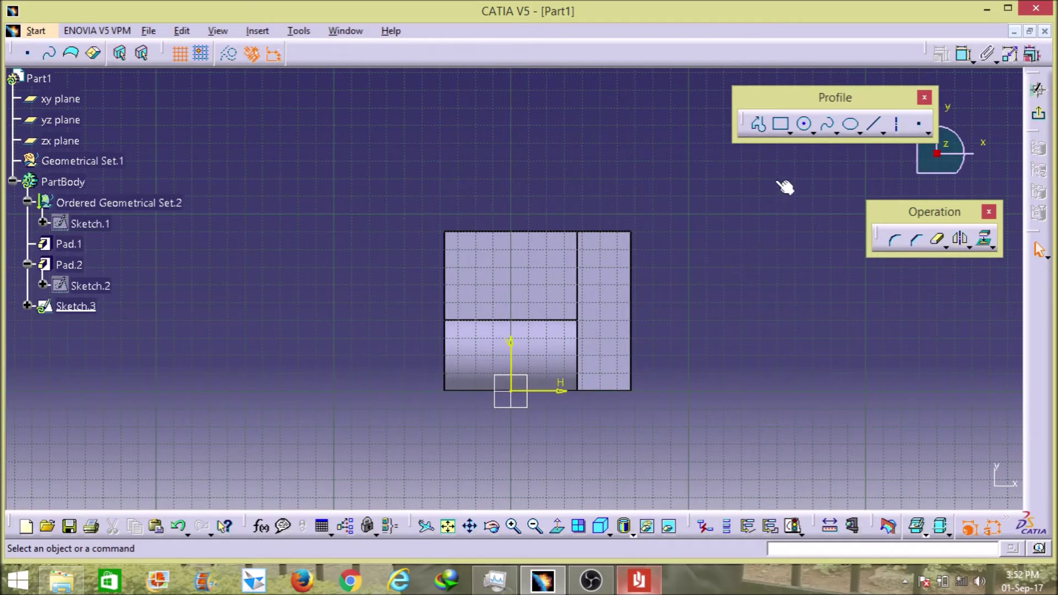
left_click(805, 125)
left_click(603, 268)
left_click(621, 292)
Dimension the circle's diameter on the flange and set it to 12 mm
left_click(964, 53)
left_click(623, 267)
left_click(656, 167)
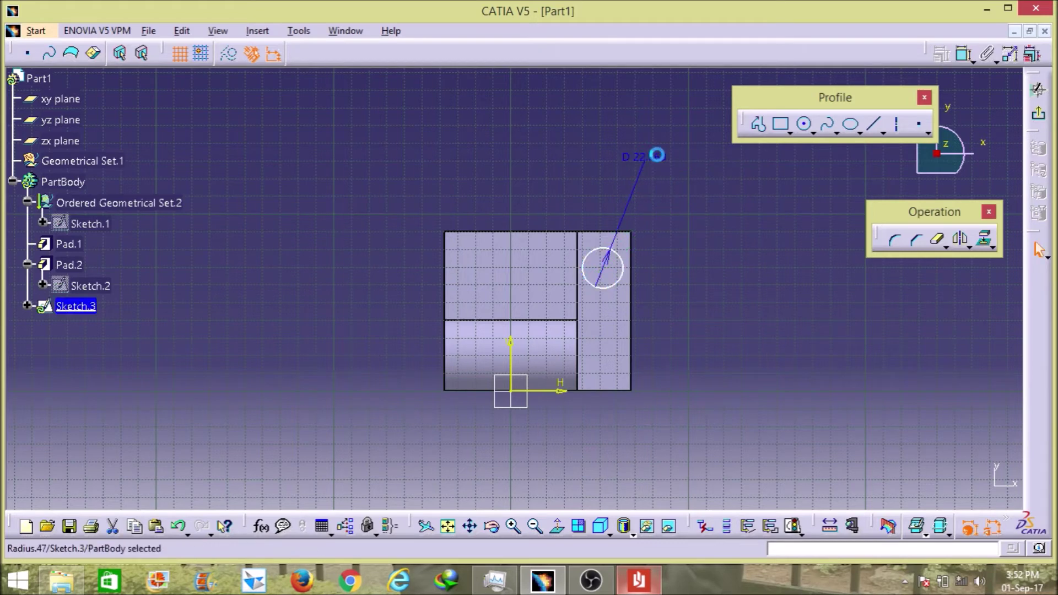
double_click(654, 157)
type("12")
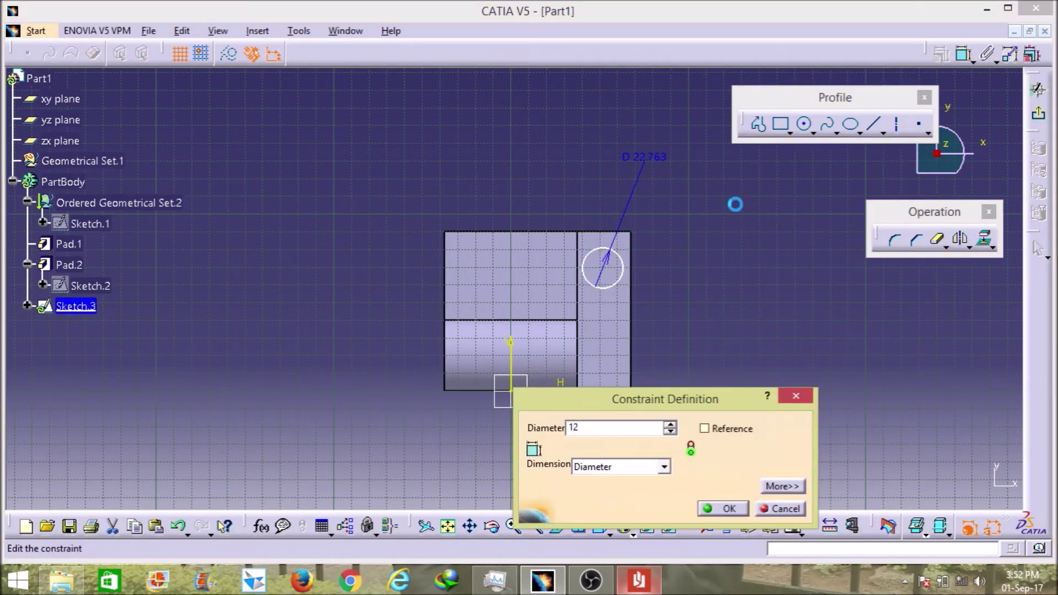
key("Return")
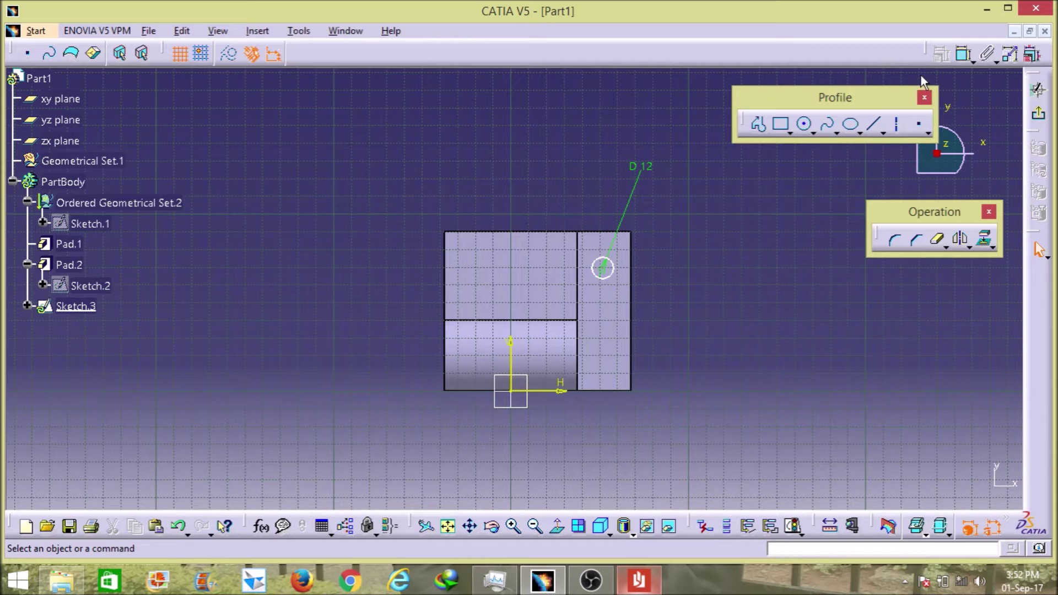
Dimension the circle's centre from the flange's upper short edge and set the distance to 20 mm
left_click(963, 54)
left_click(609, 232)
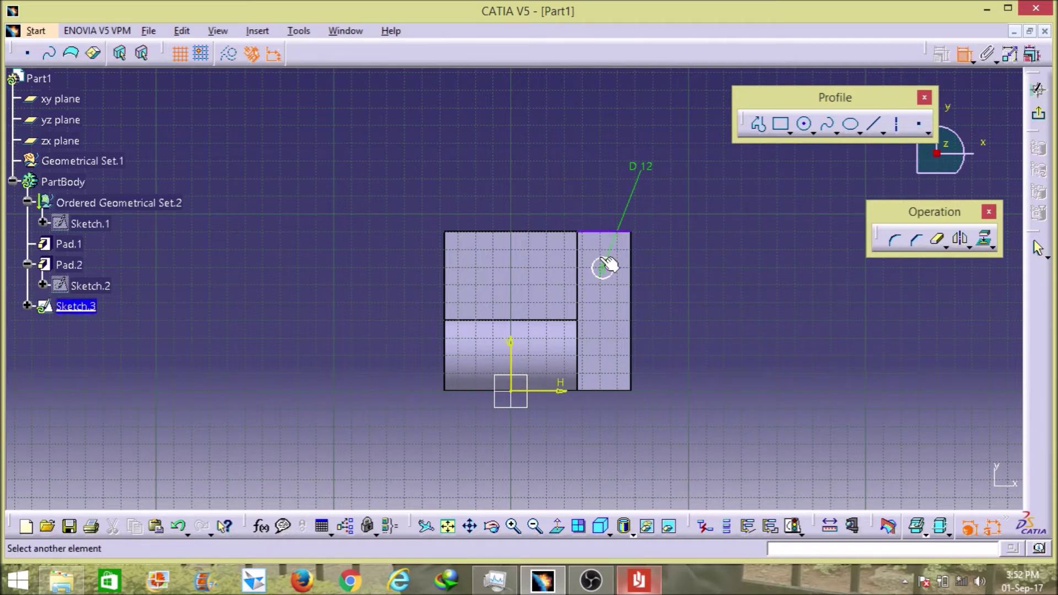
left_click(602, 267)
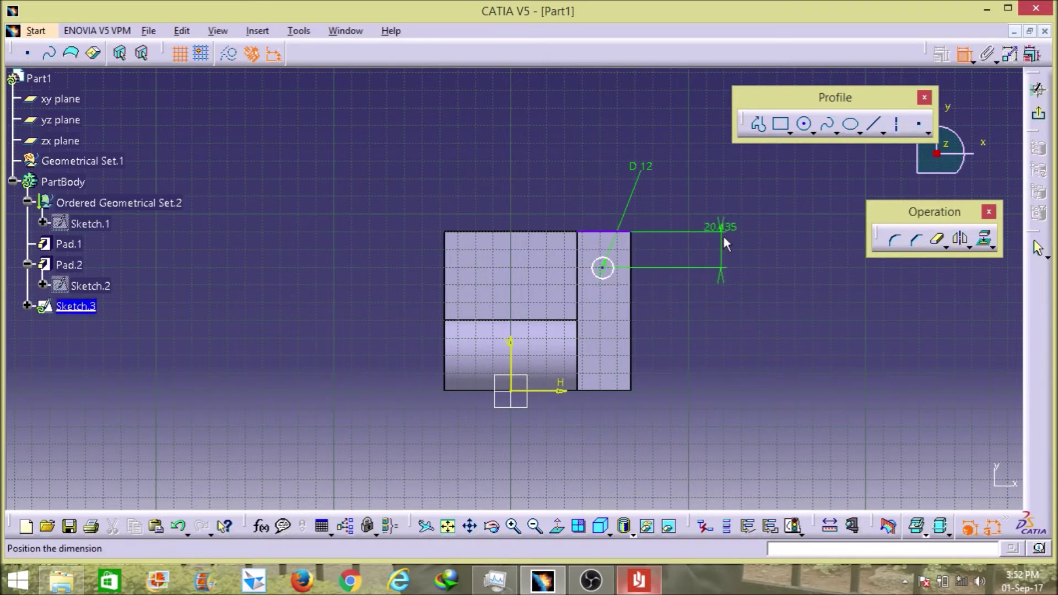
left_click(751, 252)
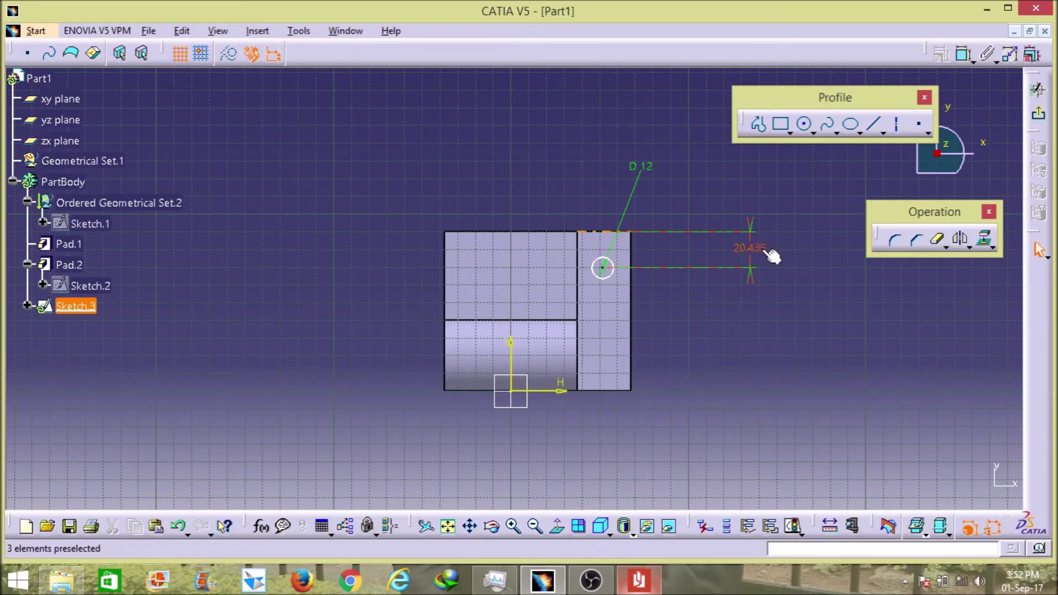
left_click(762, 249)
double_click(762, 249)
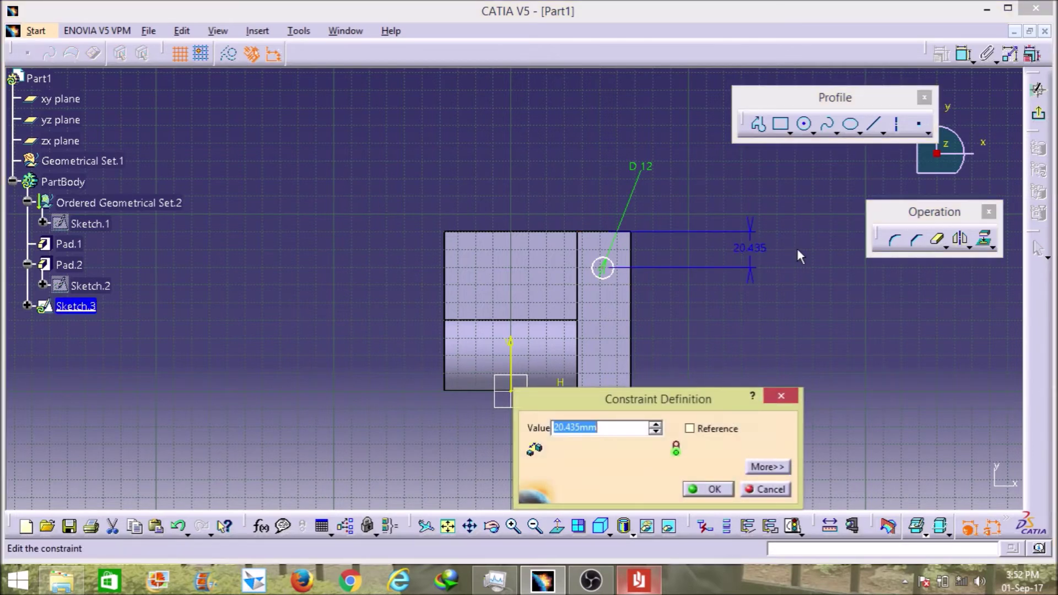
type("20")
key("Return")
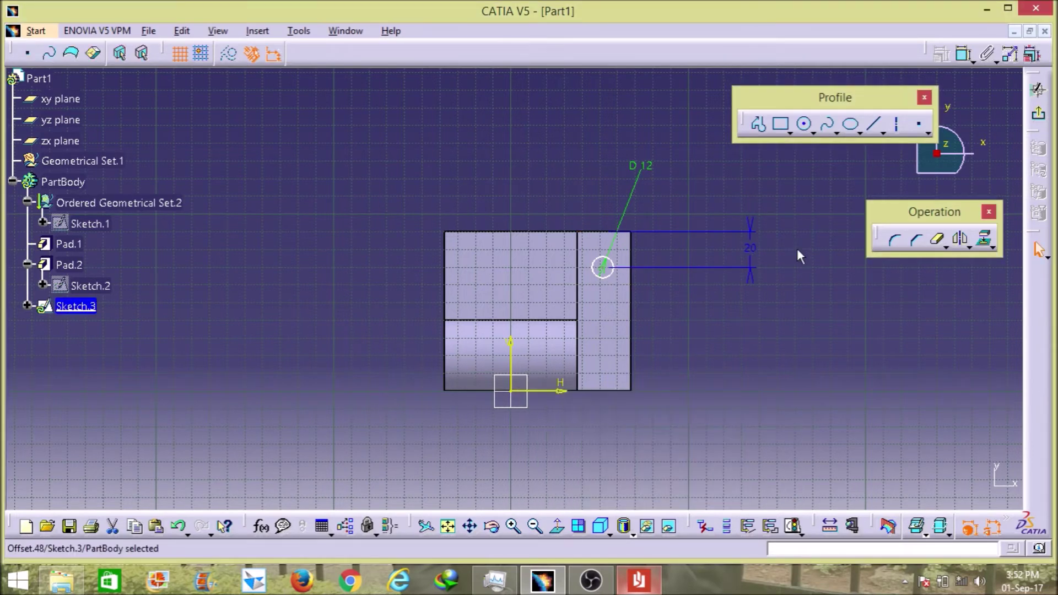
Dimension the circle's centre from the flange's outer long edge and set the distance to 15 mm
left_click(962, 54)
left_click(603, 270)
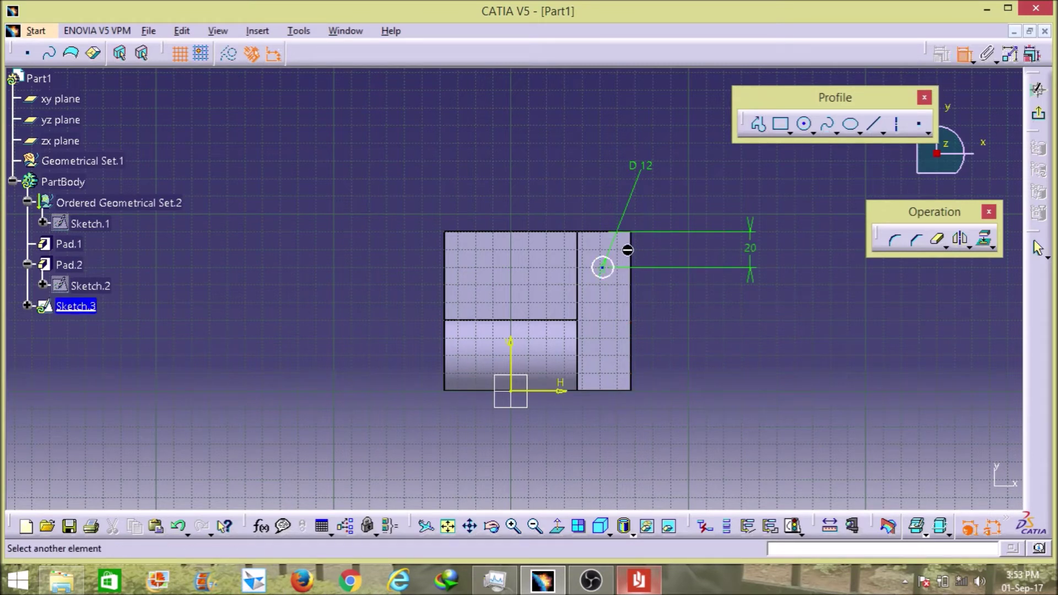
left_click(641, 253)
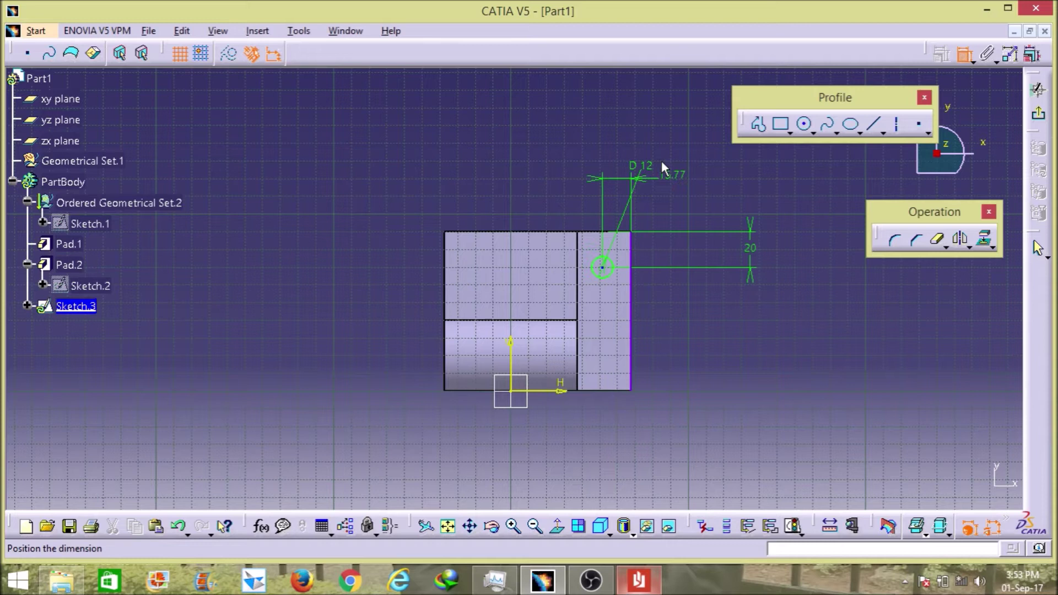
left_click(683, 100)
double_click(683, 98)
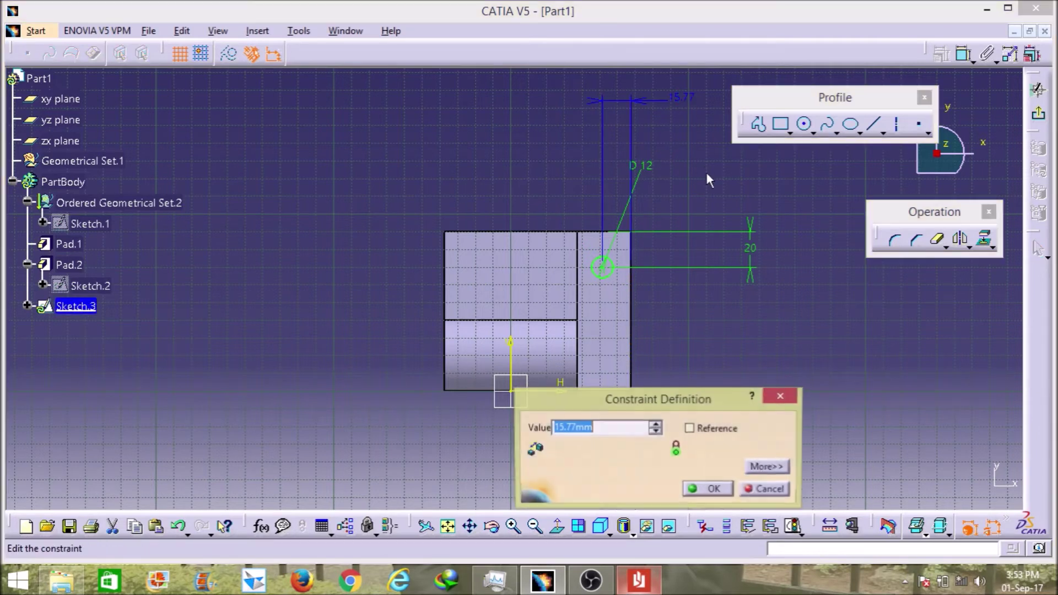
type("15")
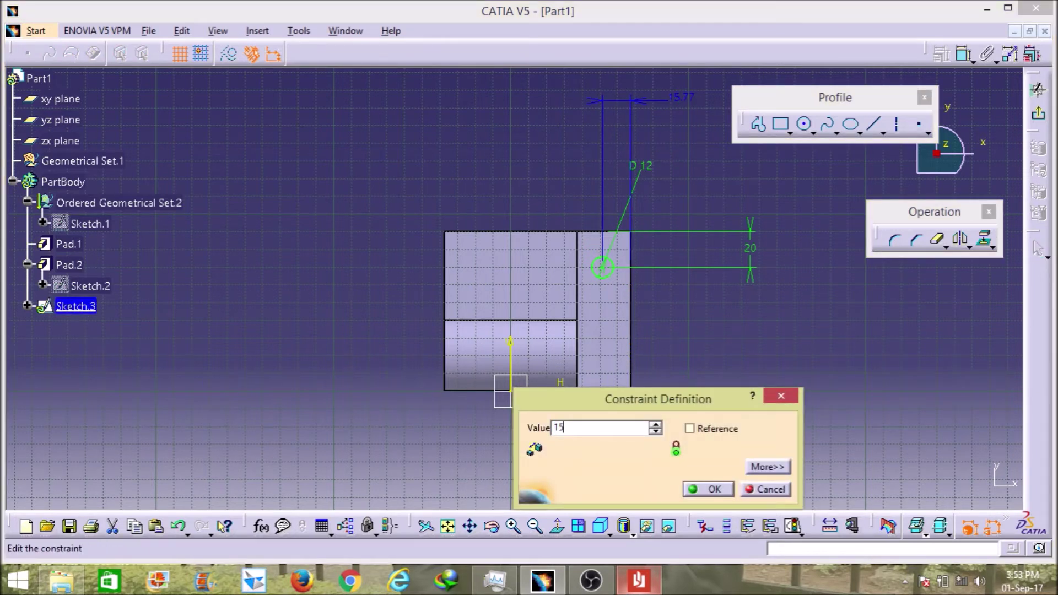
key("Return")
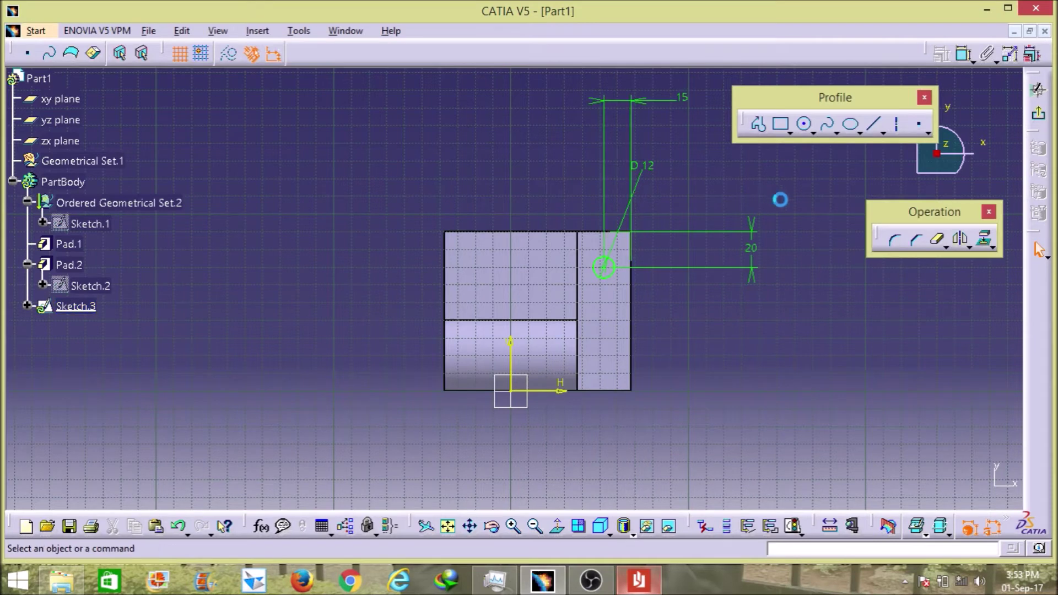
Sketch a second circle about 19 mm in diameter on the flange, below the first circle
mouse_move(731, 383)
middle_mouse_down()
mouse_move(603, 380)
mouse_move(607, 308)
middle_mouse_up()
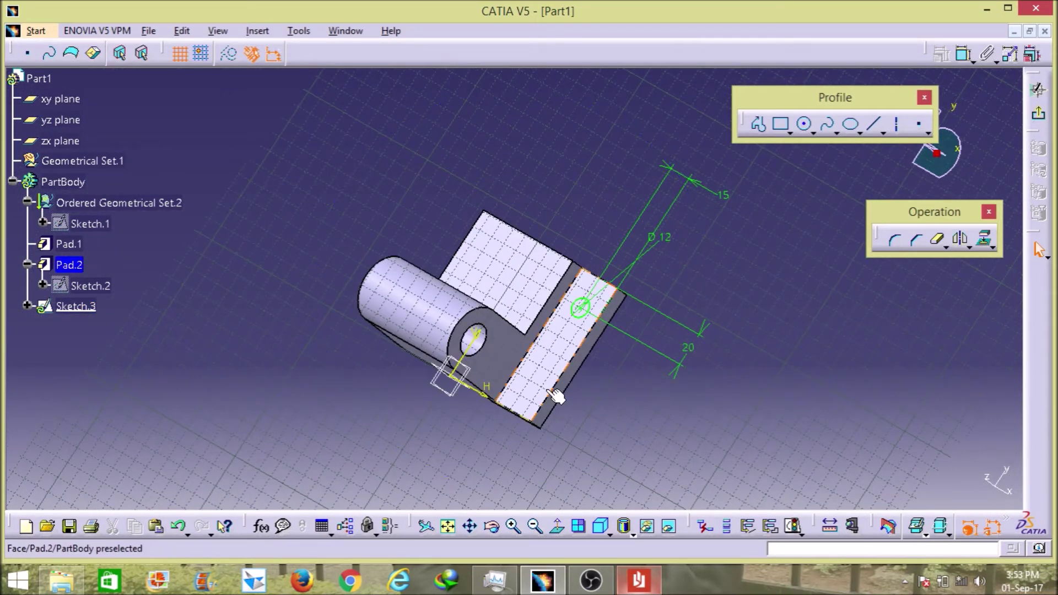
middle_click_drag(608, 270, 621, 229)
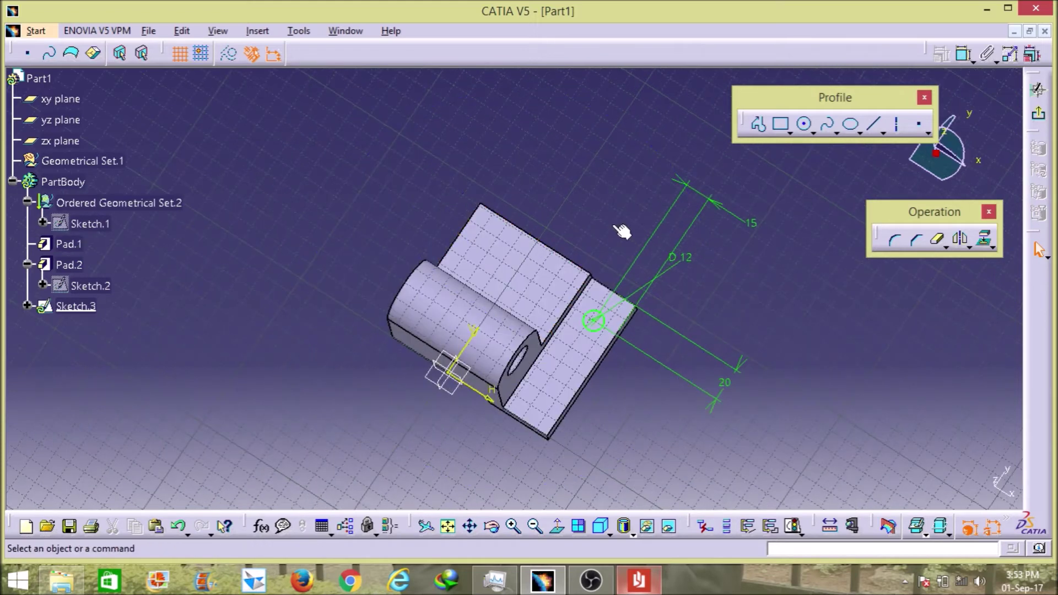
left_click(557, 526)
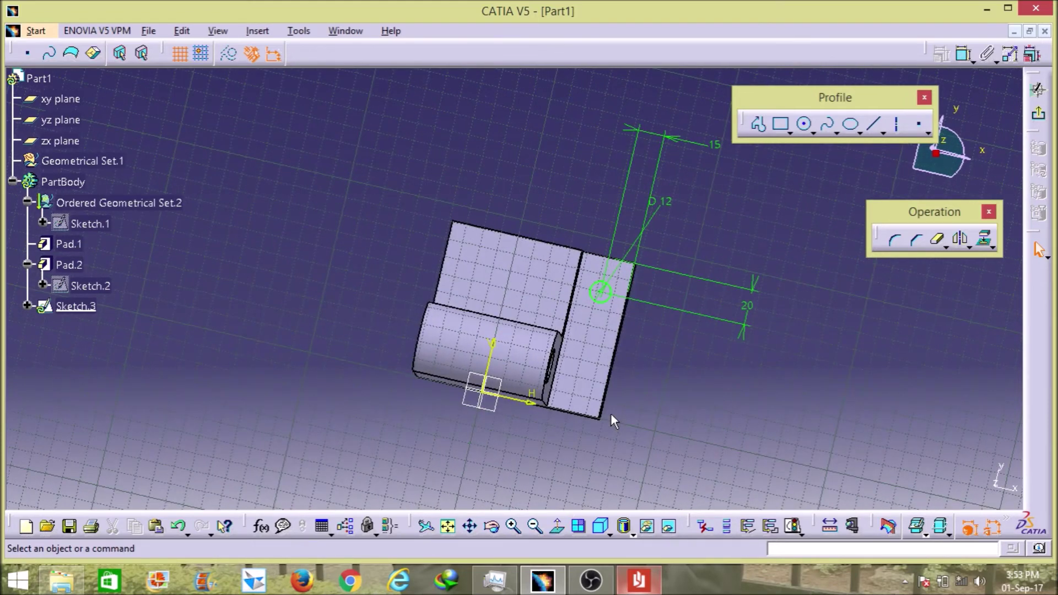
left_click(806, 125)
left_click(599, 354)
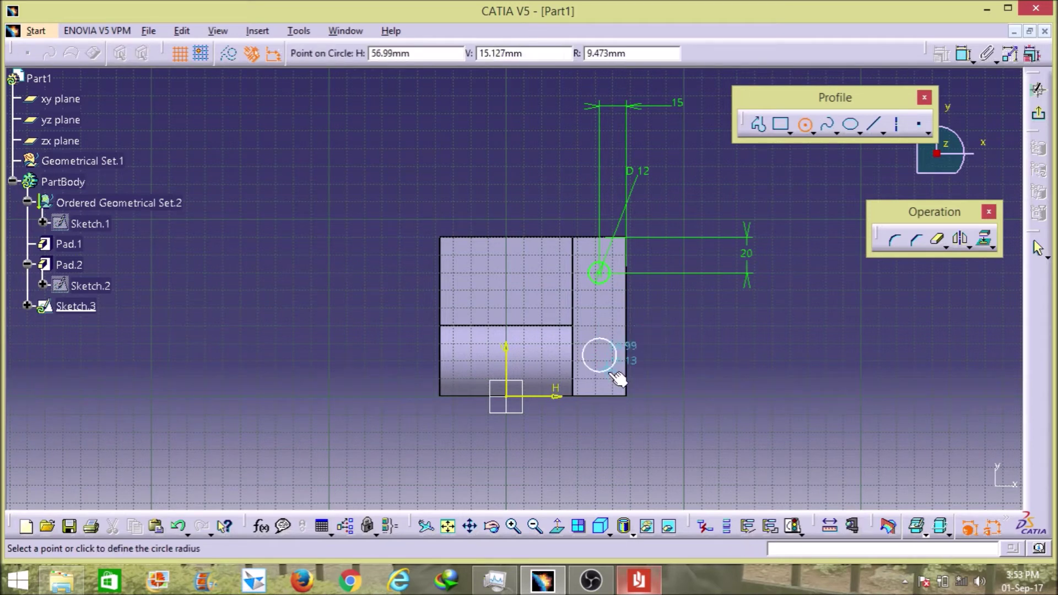
left_click(607, 373)
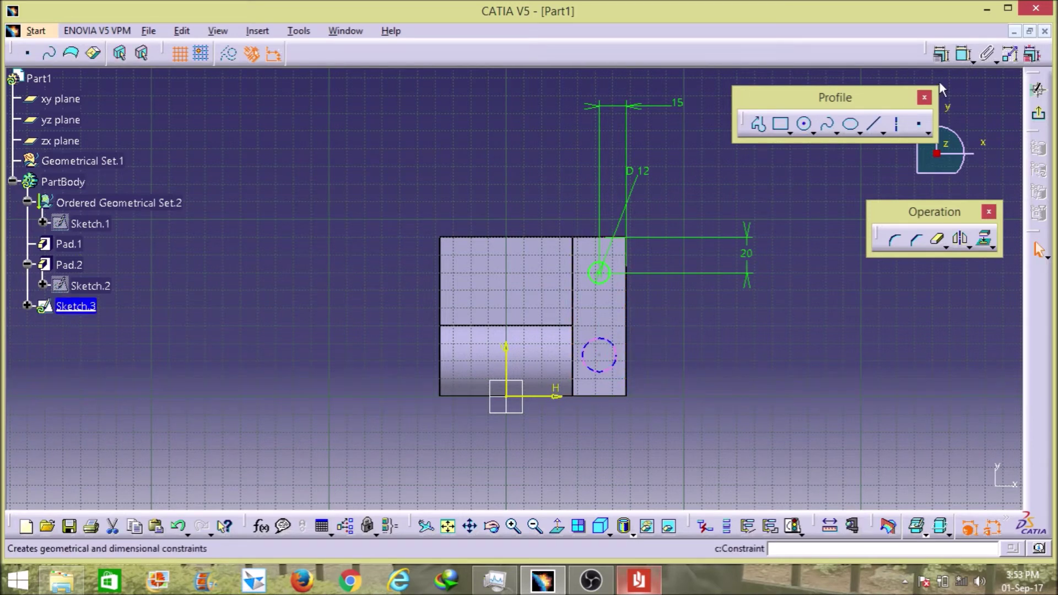
Dimension the second circle's diameter and set it to 12 mm
left_click(962, 57)
left_click(610, 342)
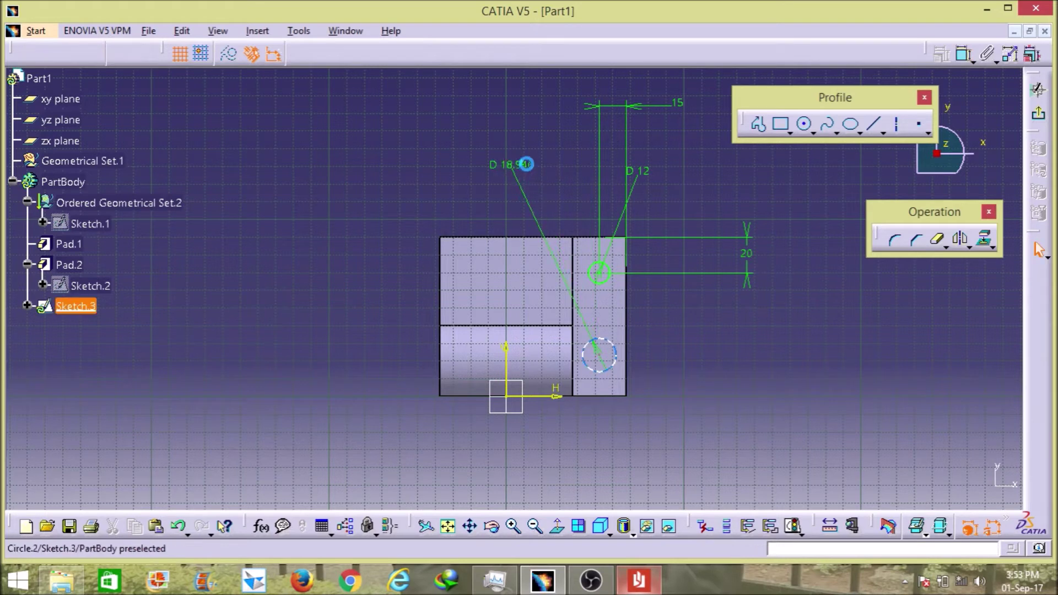
left_click(536, 165)
double_click(526, 162)
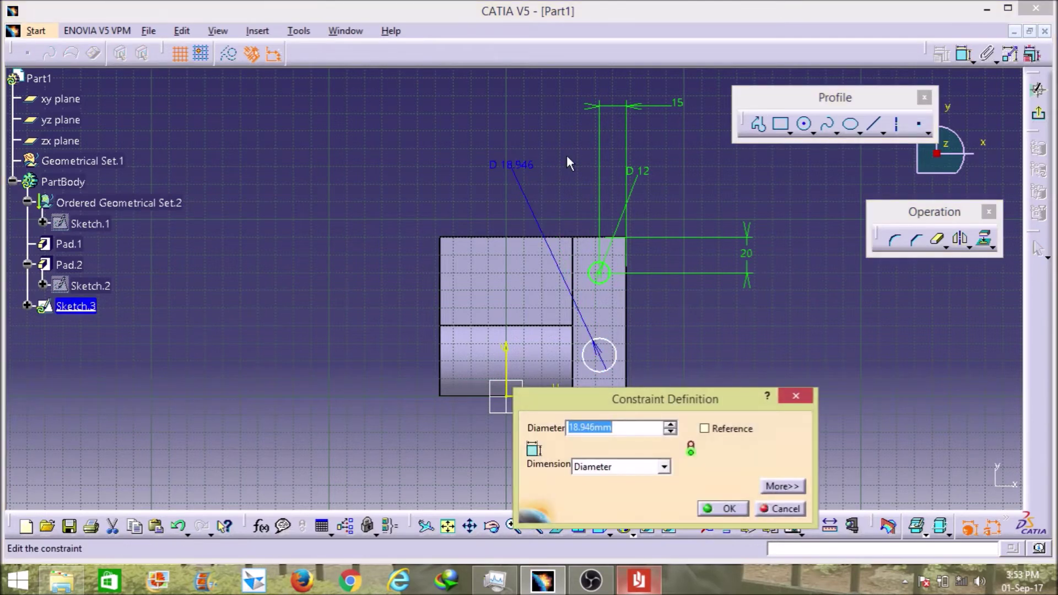
type("12")
key("Return")
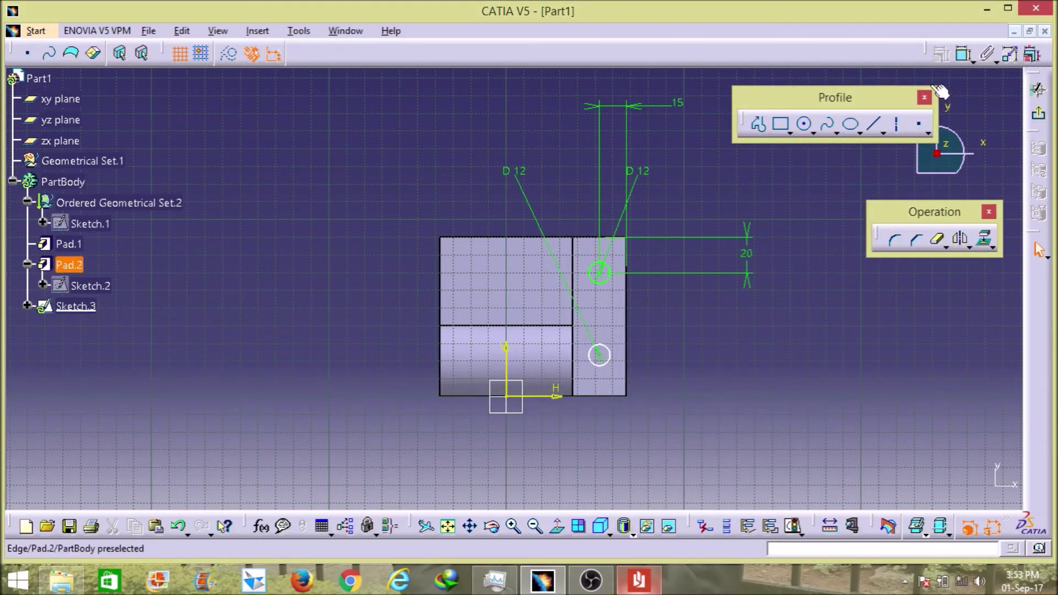
Dimension the second circle's centre 15 mm from the flange's outer long edge
left_click(964, 54)
left_click(607, 357)
left_click(627, 350)
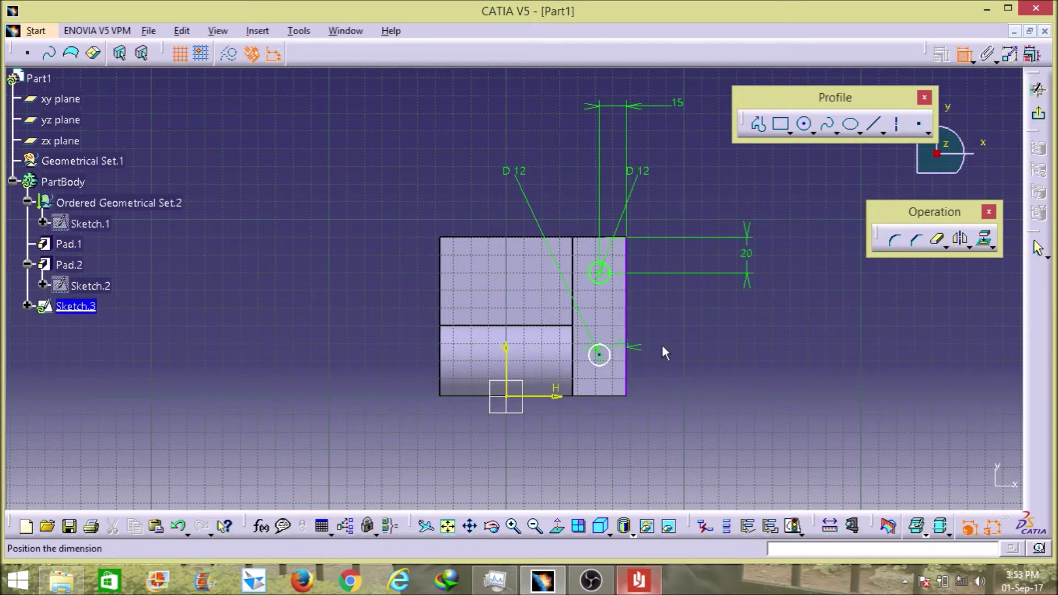
left_click(725, 343)
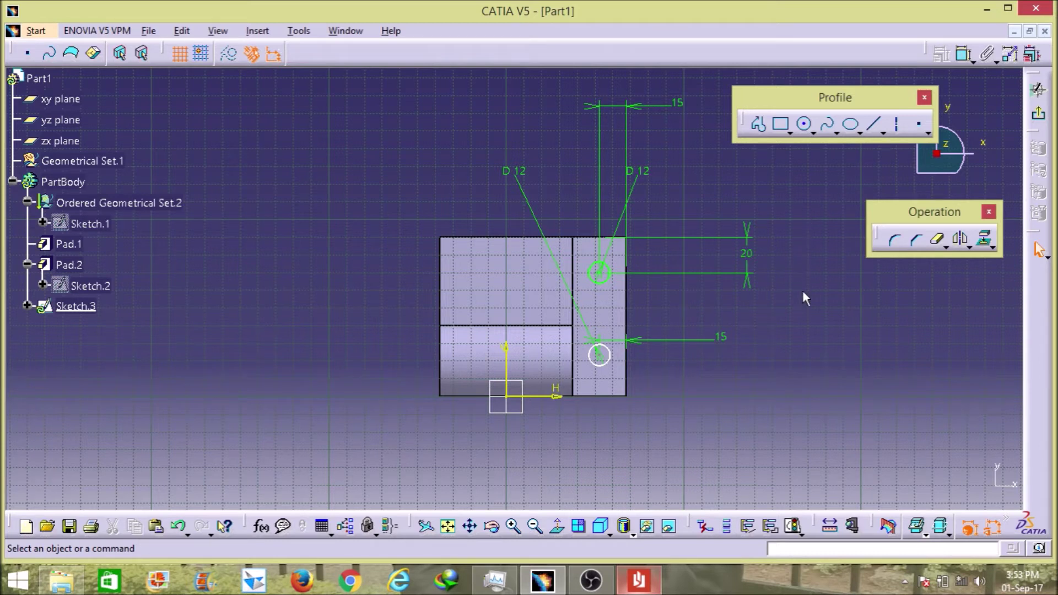
Dimension the second circle's centre from the flange's upper short edge, check the hole spacing in the PDF drawing, and set the distance to 70 mm
left_click(962, 55)
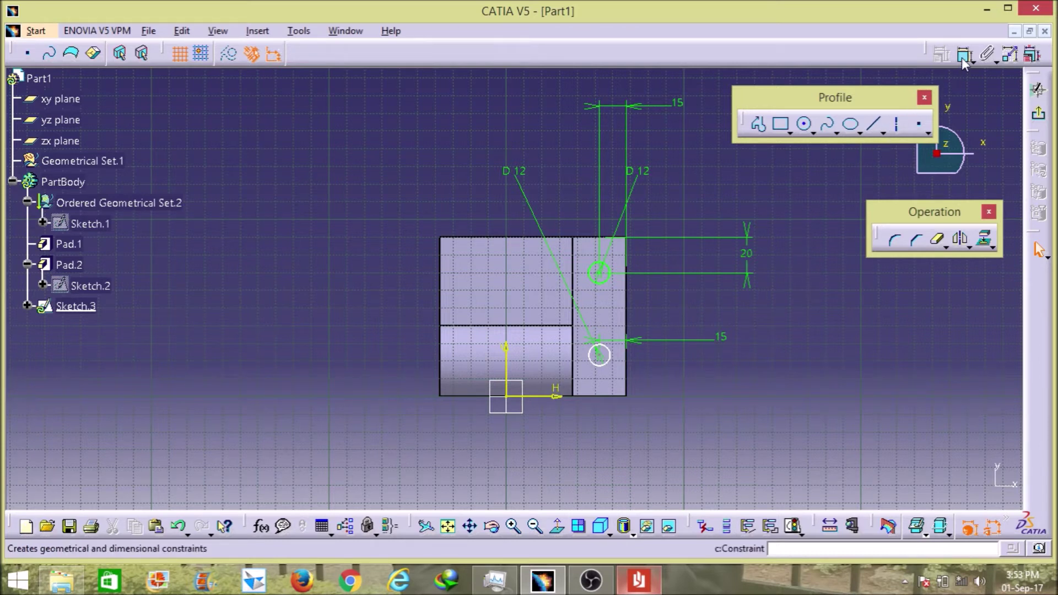
left_click(598, 238)
left_click(601, 355)
left_click(800, 309)
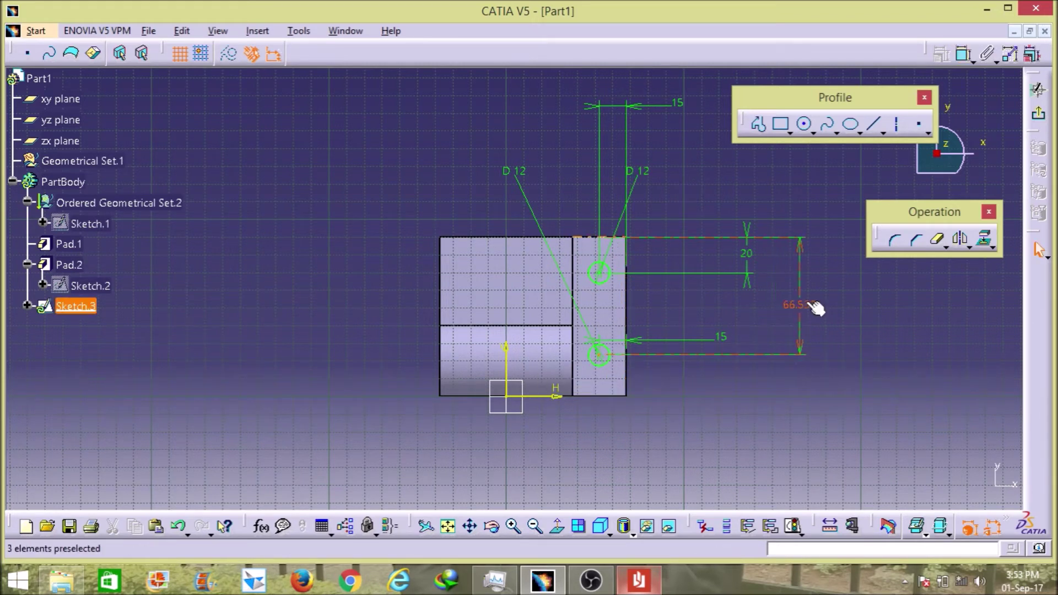
double_click(801, 304)
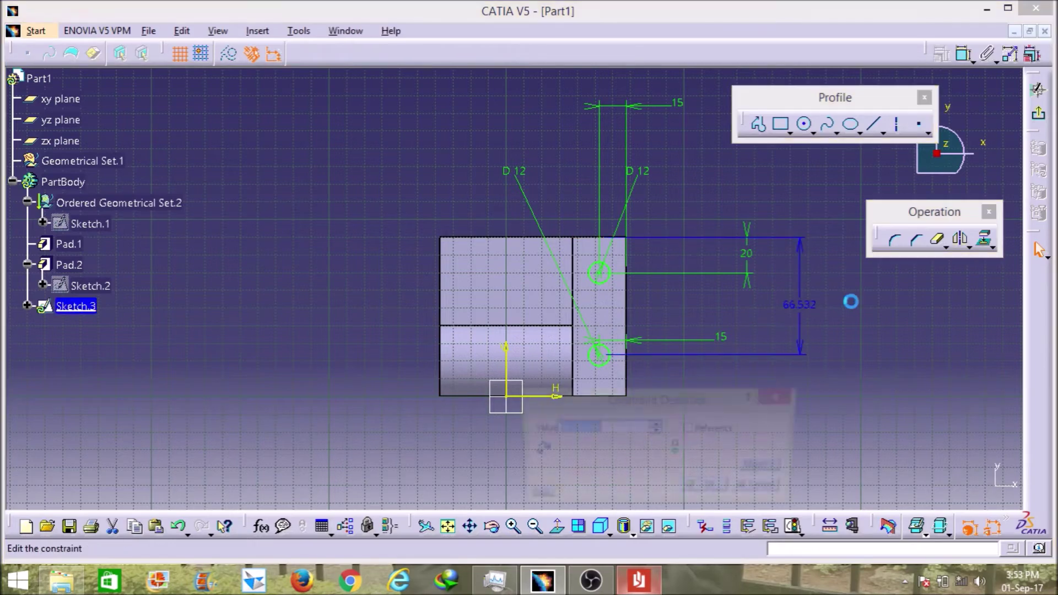
left_click(640, 578)
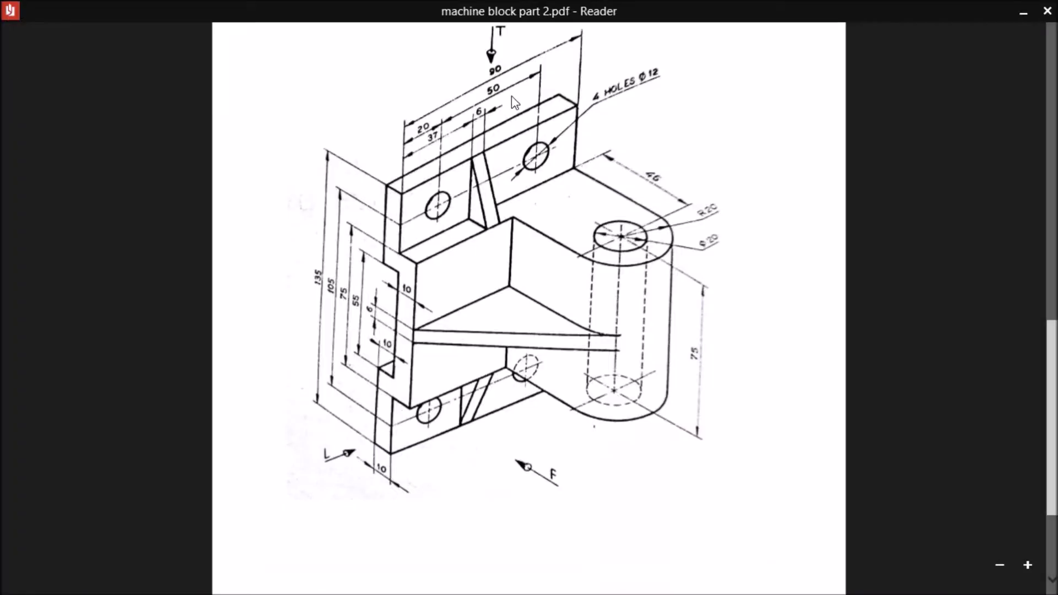
left_click(1024, 11)
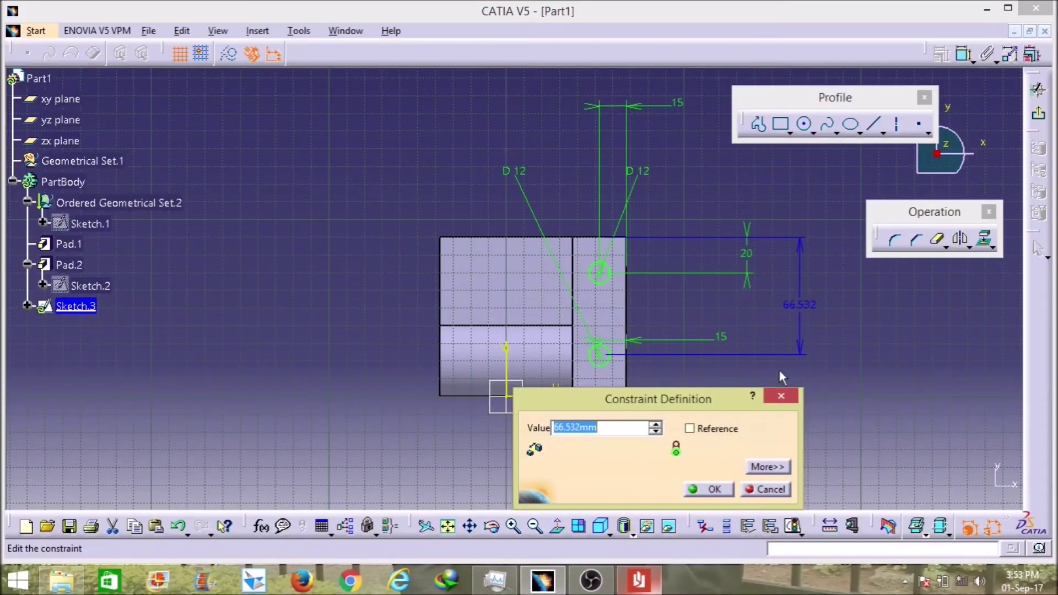
type("70")
key("Return")
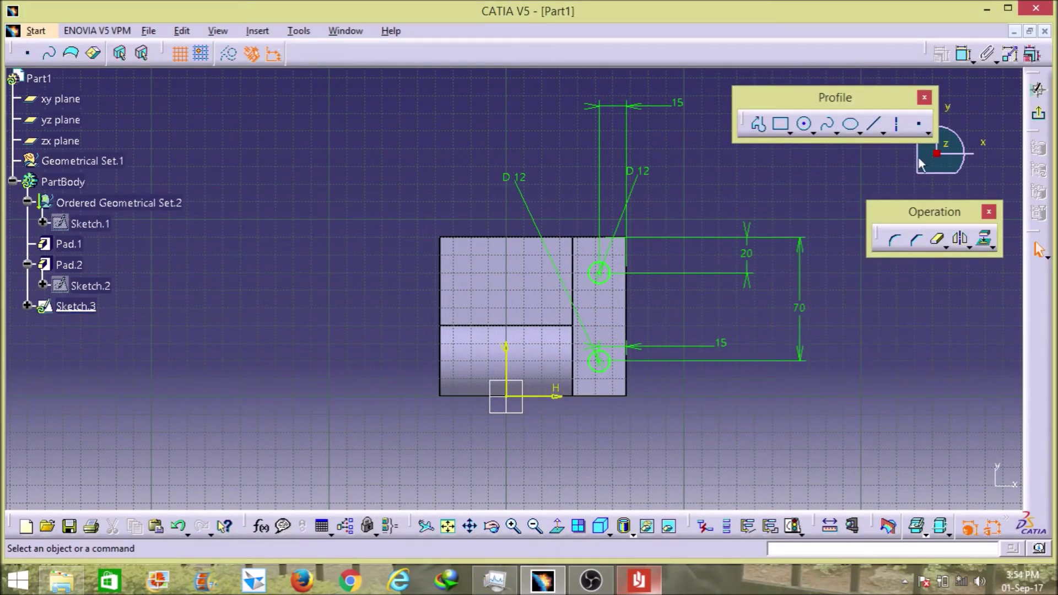
Exit the sketch and cut both circles through the flange with a pocket 90 mm deep
left_click(1040, 117)
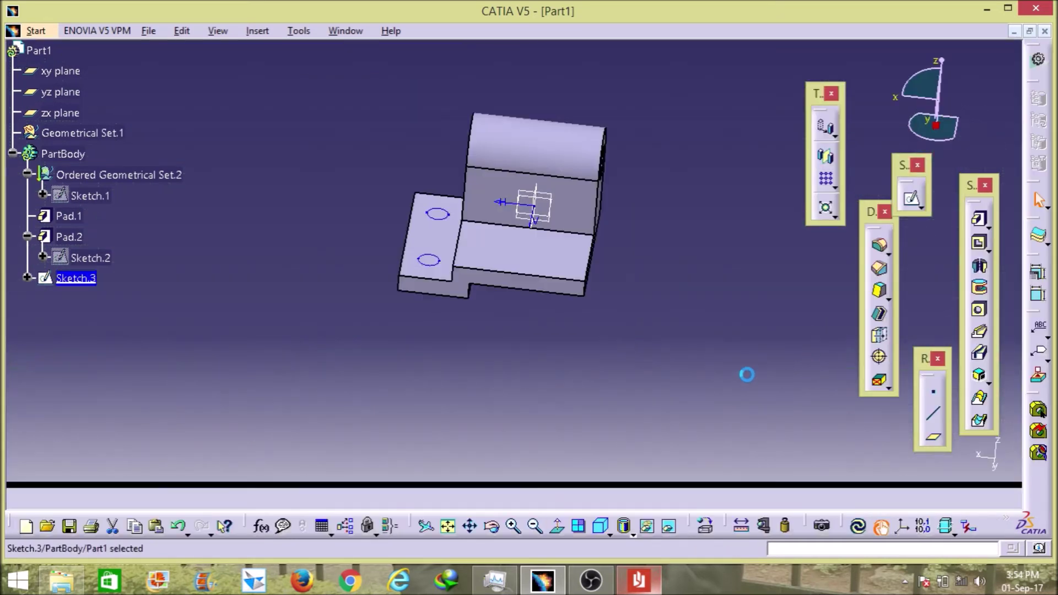
mouse_move(744, 359)
middle_mouse_down()
mouse_move(721, 362)
mouse_move(740, 362)
middle_mouse_up()
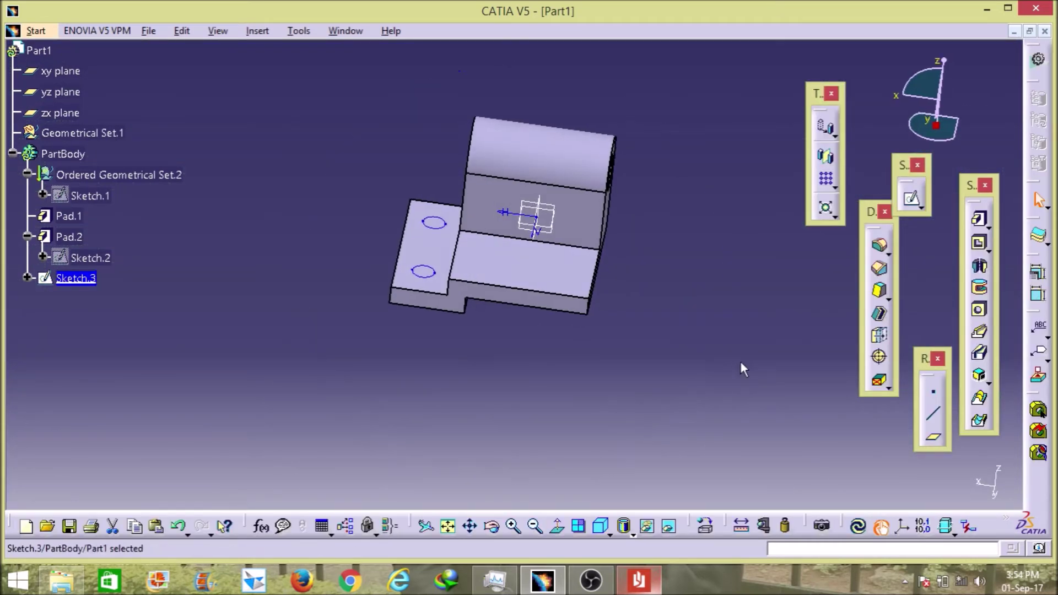
left_click(980, 244)
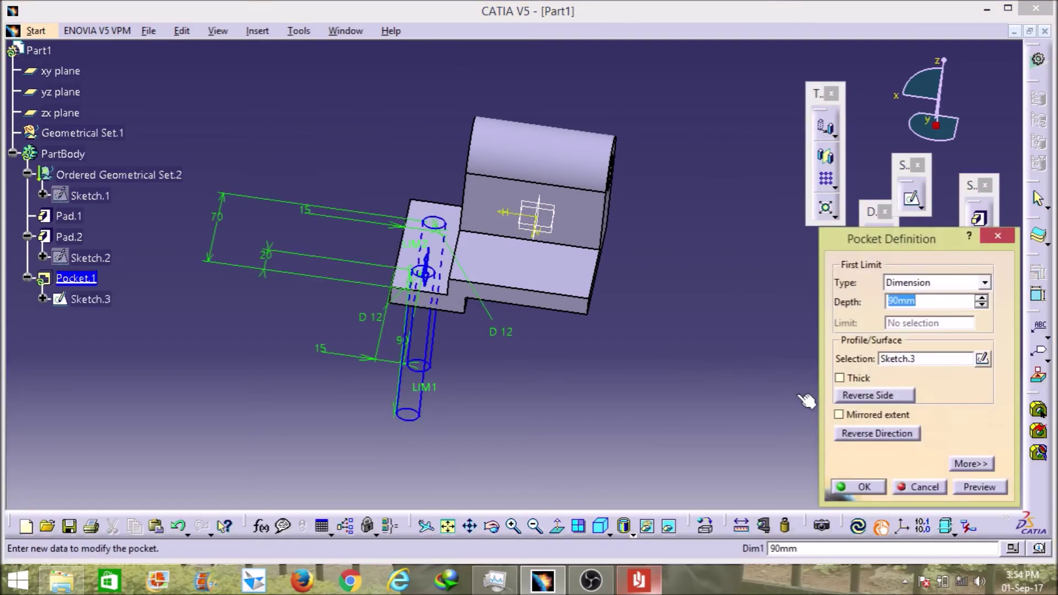
left_click(867, 486)
middle_click_drag(401, 387, 441, 411)
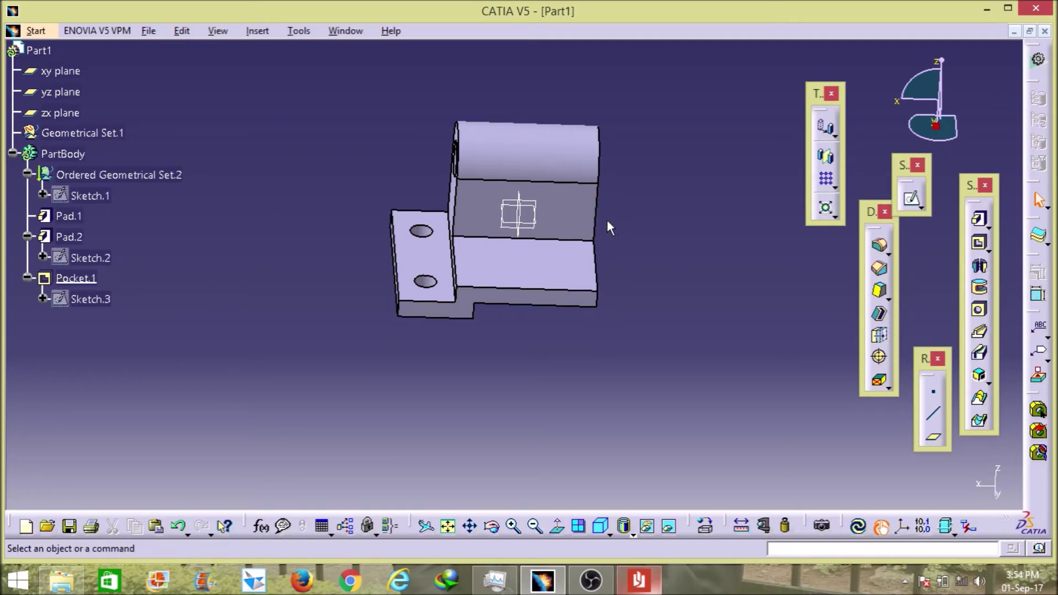
Mirror the flange pad Pad.2 about the yz plane to the opposite side of the block
left_click(825, 157)
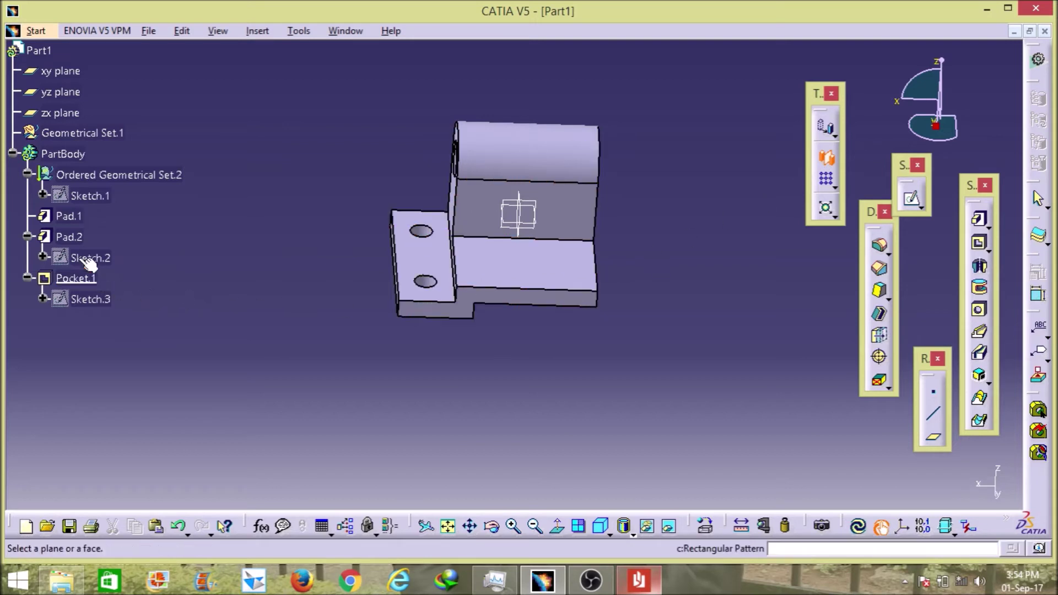
left_click(78, 239)
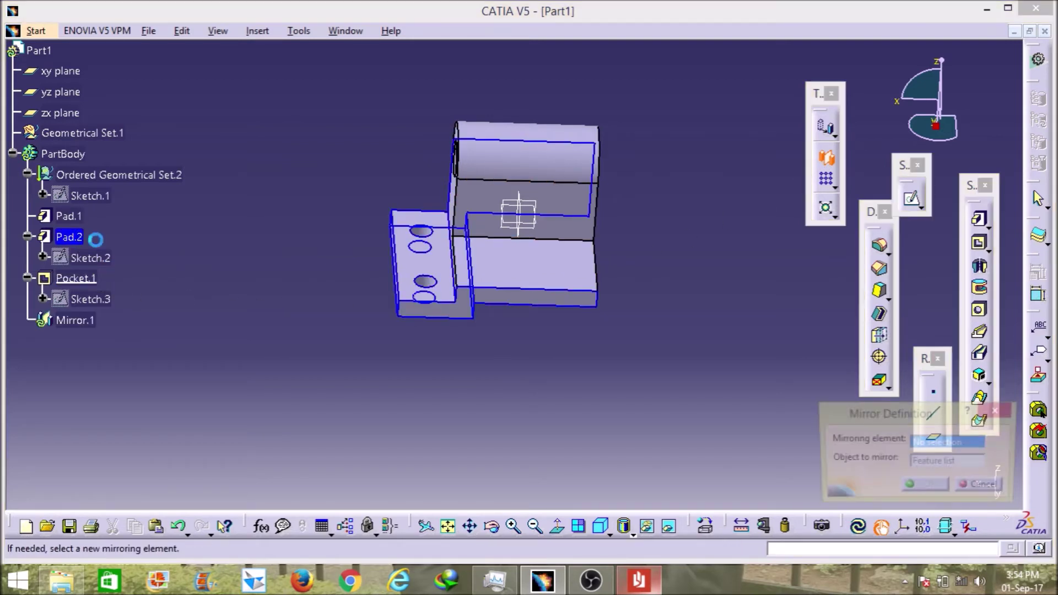
left_click(519, 224)
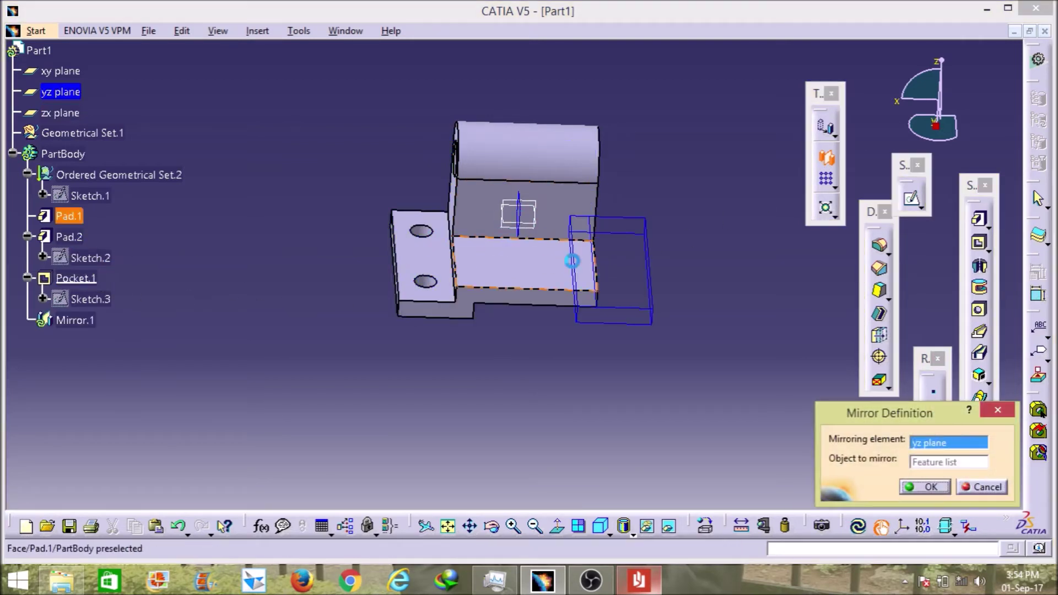
left_click(924, 486)
left_click(605, 390)
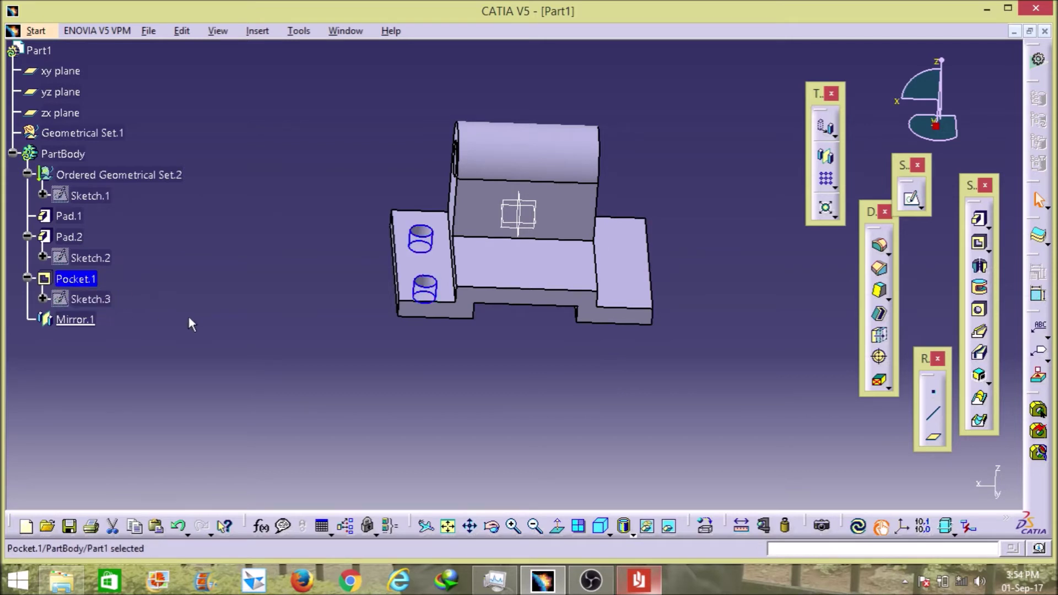
Mirror the two-hole pocket Pocket.1 about the yz plane onto the opposite flange
left_click(825, 156)
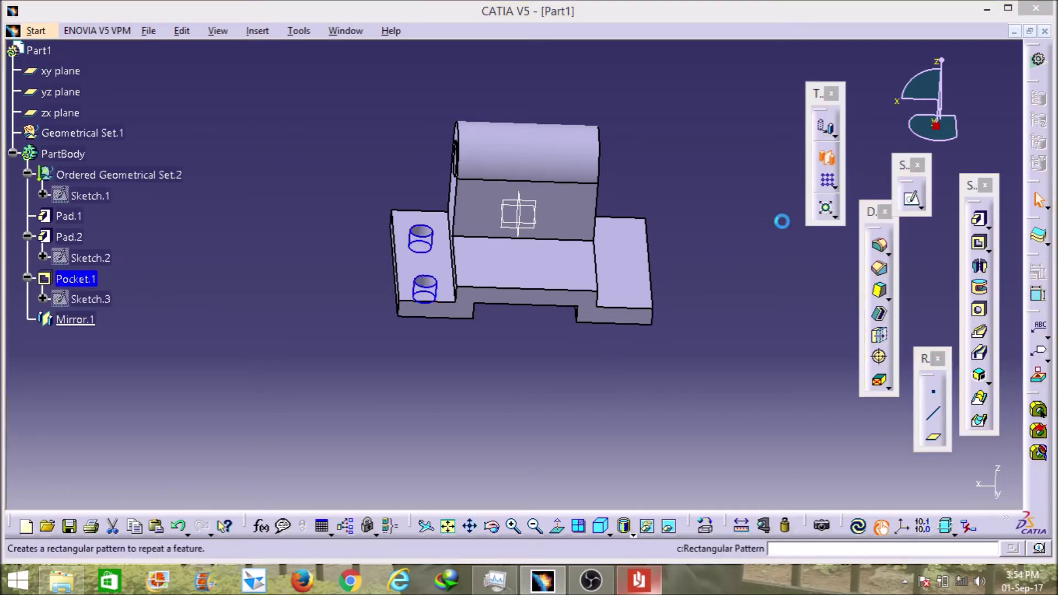
left_click(520, 215)
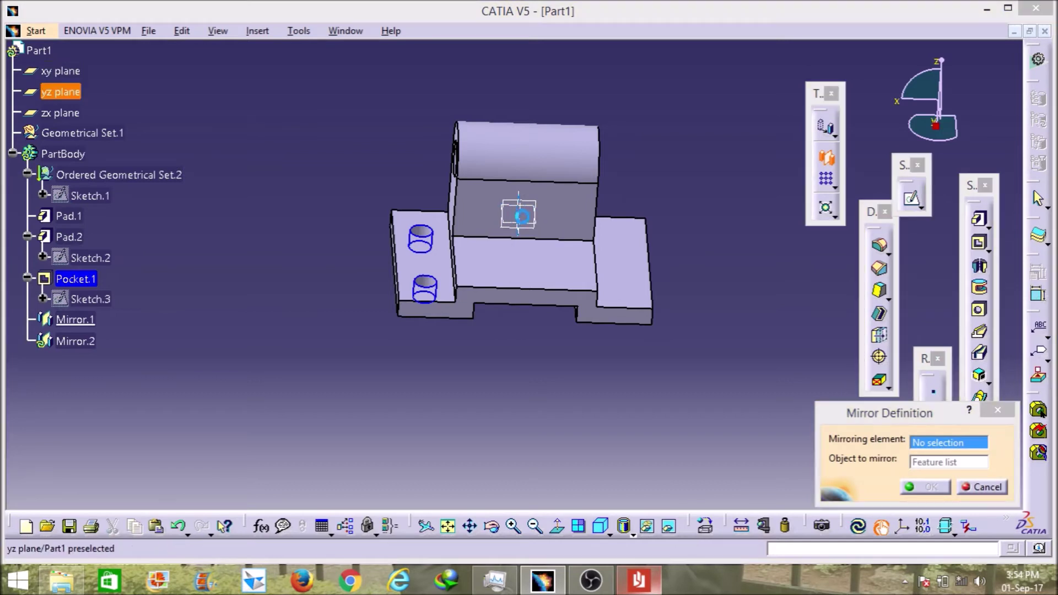
left_click(926, 487)
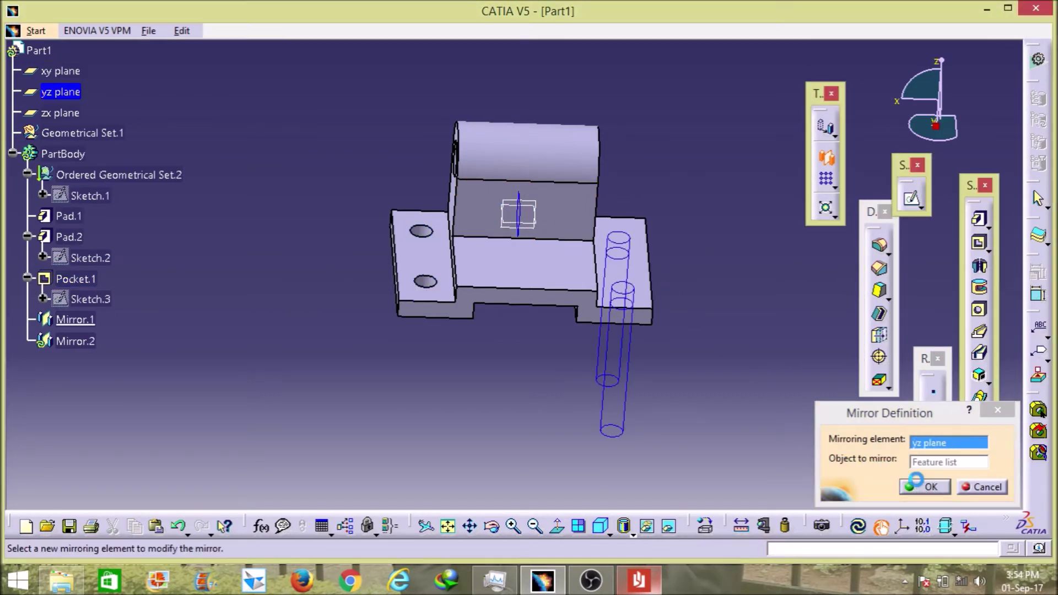
left_click(689, 398)
middle_click_drag(749, 398, 600, 411)
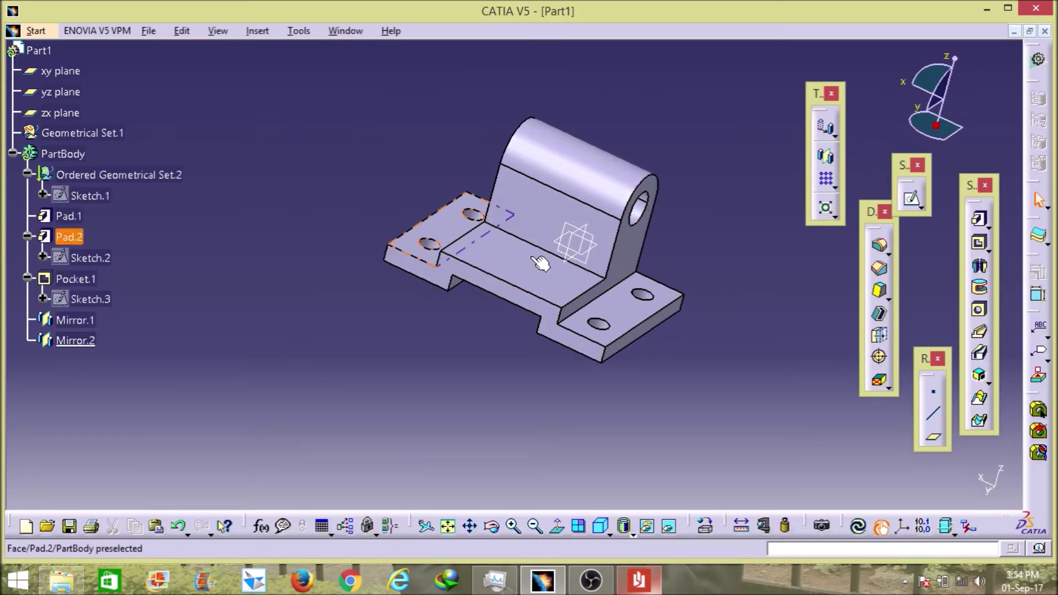
Check the flange rib's position in the PDF drawing and create a reference plane offset 47 mm from the zx plane
mouse_move(638, 580)
left_click(595, 547)
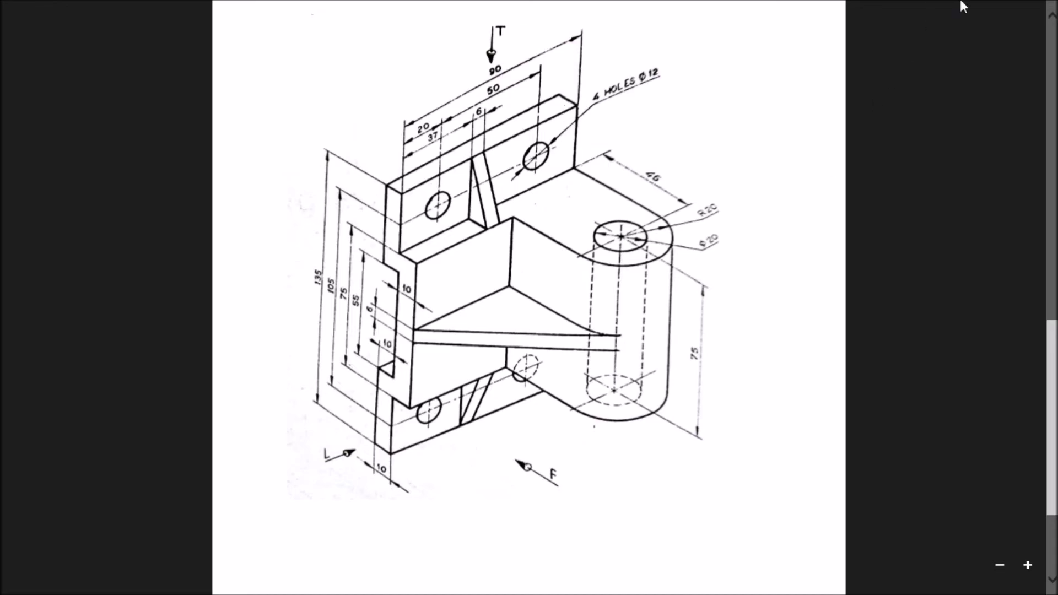
left_click(1020, 7)
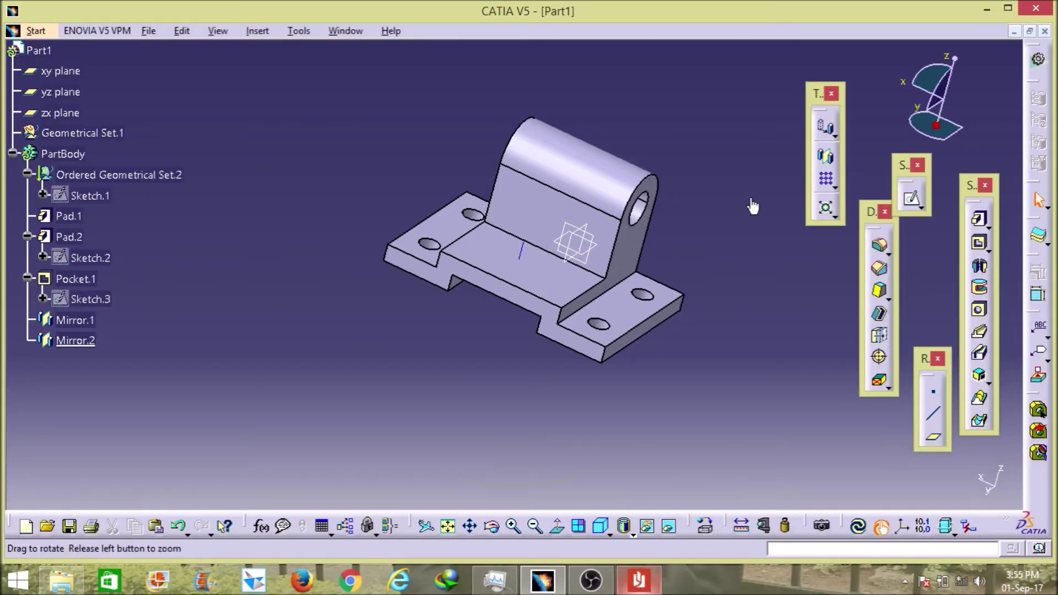
middle_click_drag(750, 198, 655, 280)
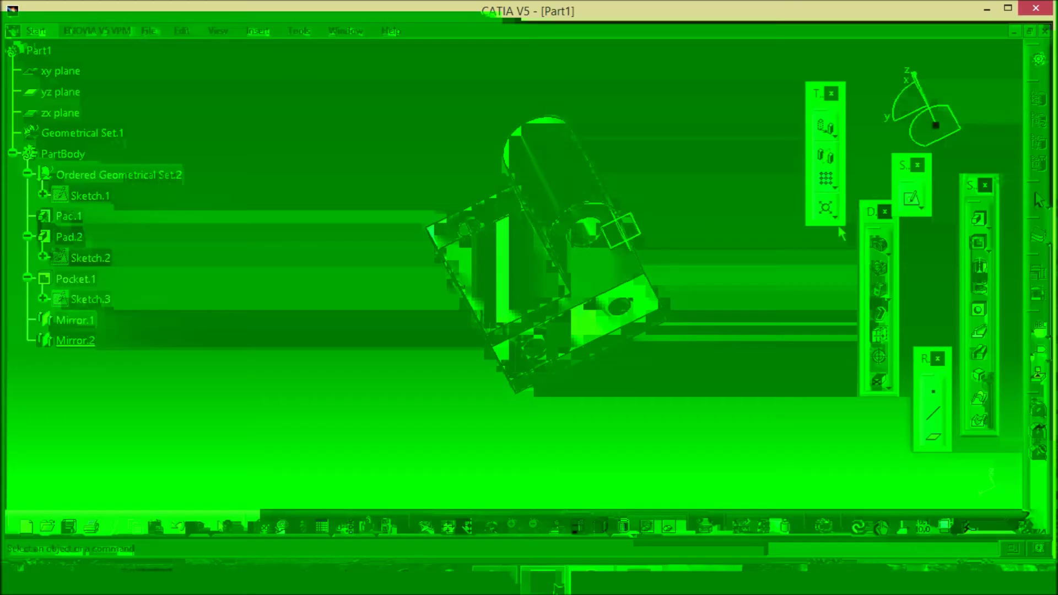
left_click(651, 576)
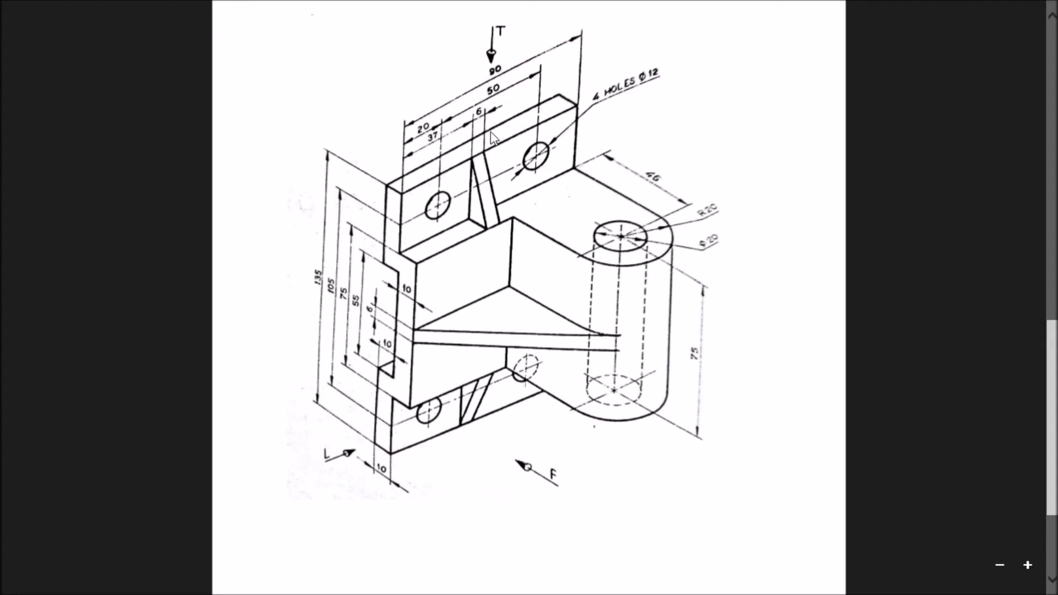
key("Escape")
left_click(987, 12)
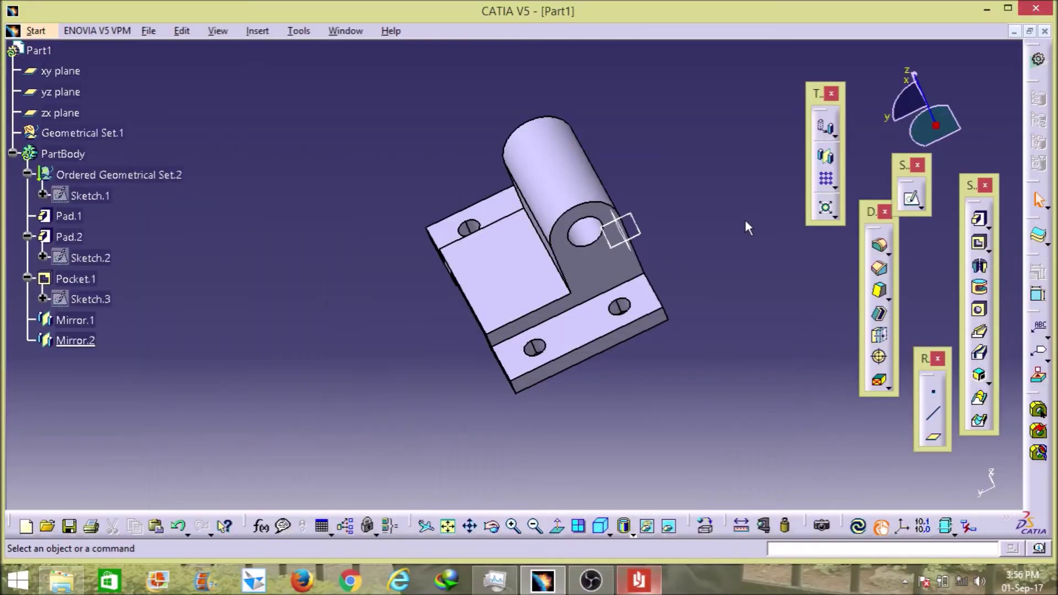
left_click(933, 437)
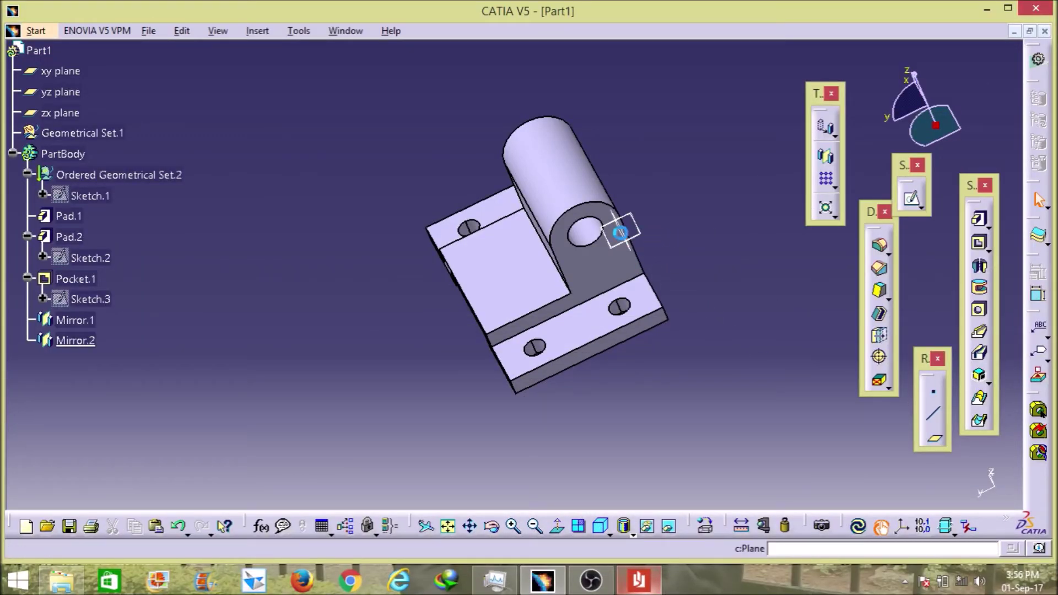
left_click(623, 234)
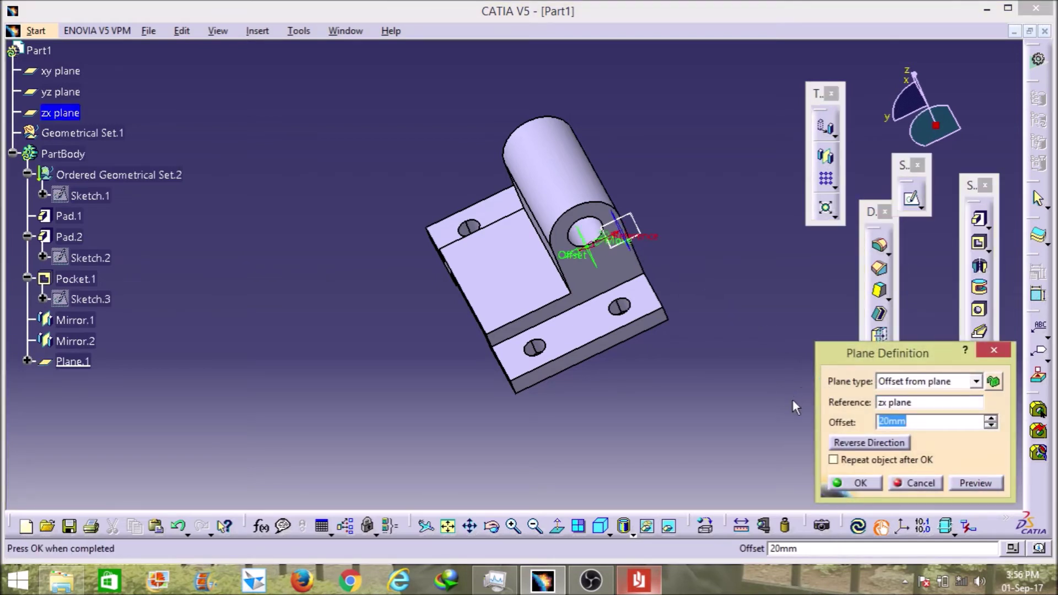
type("47")
key("Return")
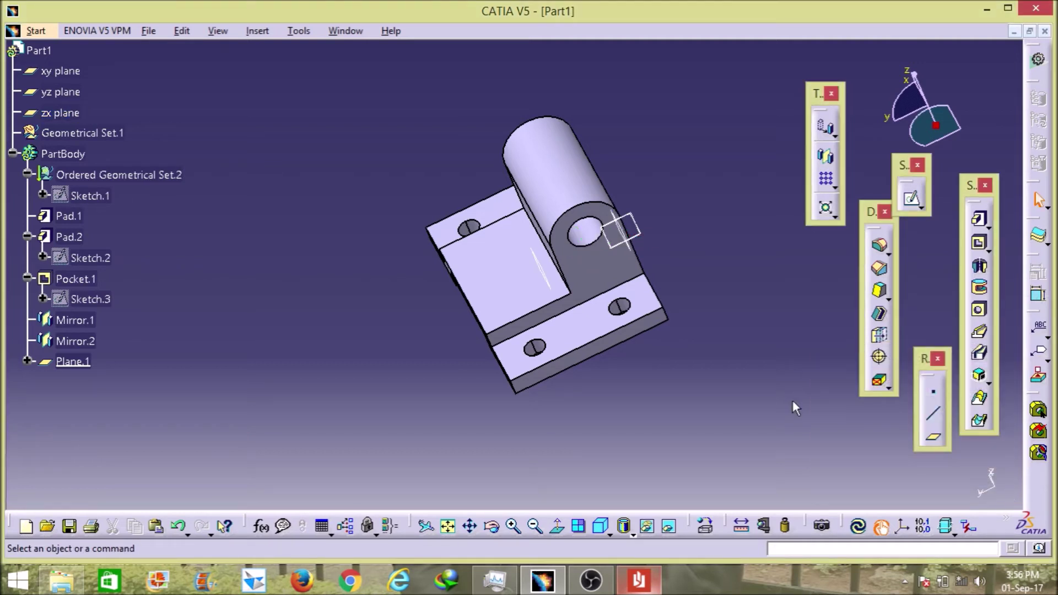
Check the rib's shape in the PDF drawing and start a sketch on the new offset plane
middle_click_drag(378, 338, 560, 264)
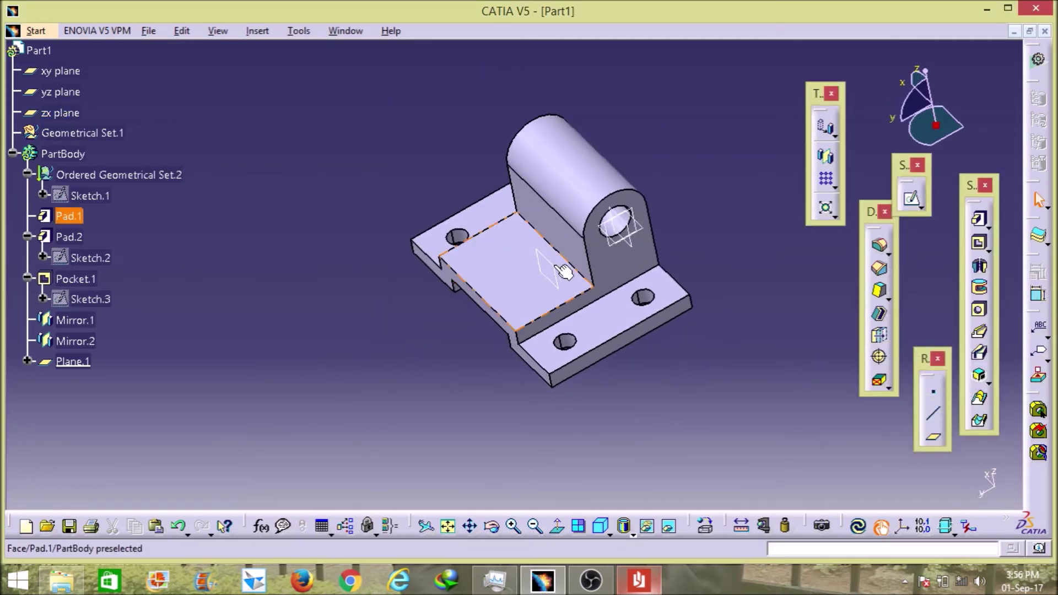
left_click(600, 526)
left_click(638, 581)
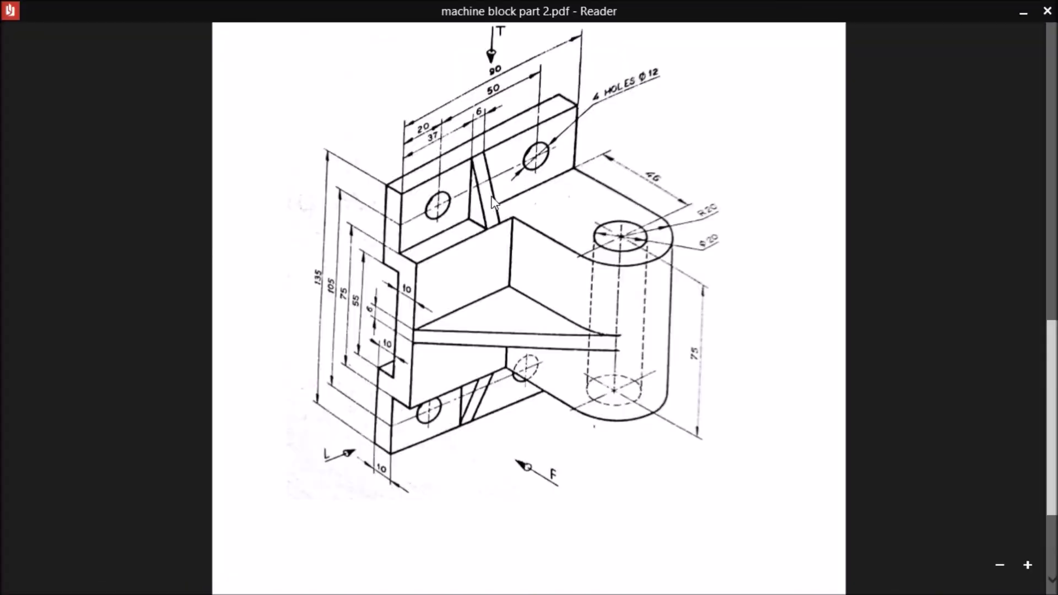
left_click(1023, 11)
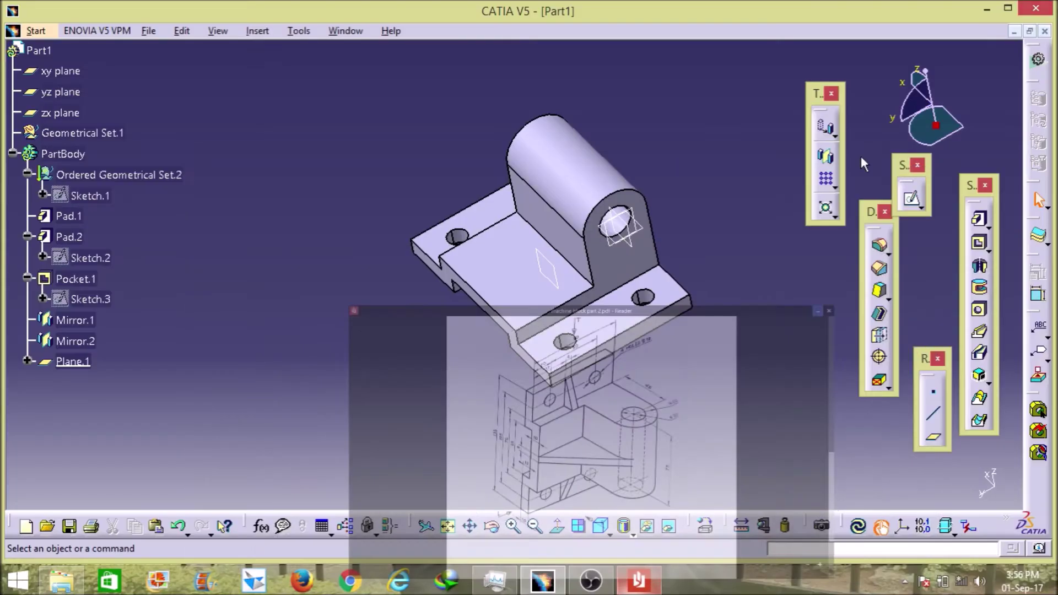
middle_click_drag(563, 401, 568, 253)
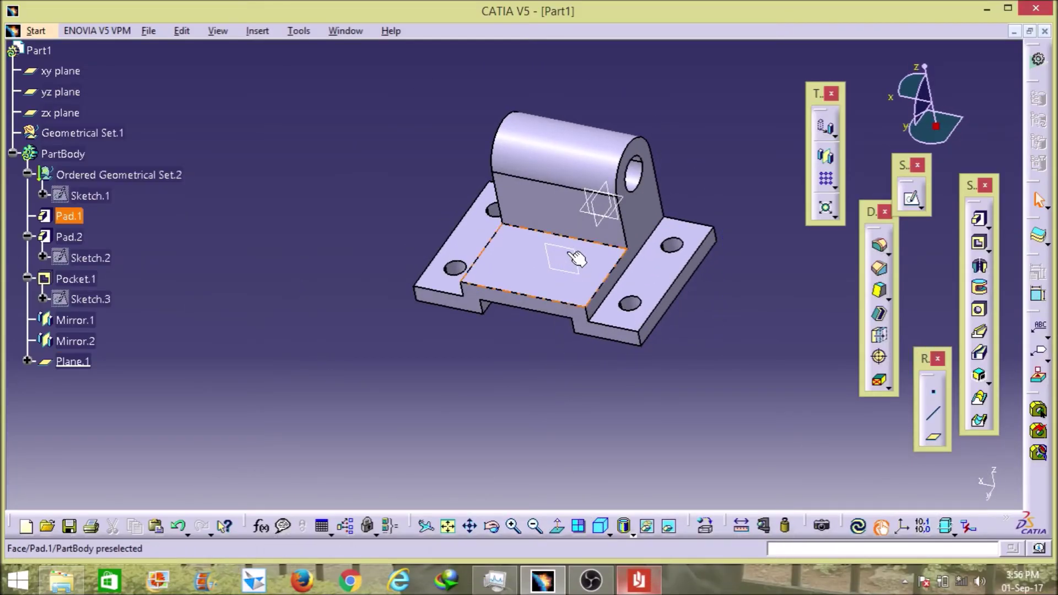
left_click(912, 202)
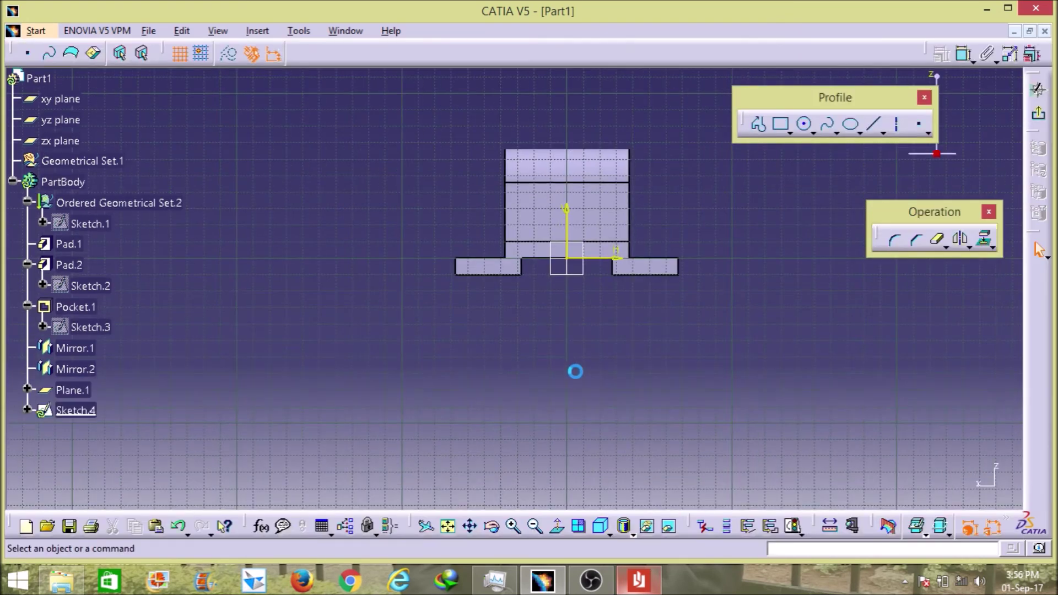
Sketch a closed right-triangle rib profile above the flange beside the block, about 15 mm high with a sloping side about 29 mm long
mouse_move(732, 314)
middle_mouse_down()
mouse_move(531, 333)
mouse_move(480, 319)
middle_mouse_up()
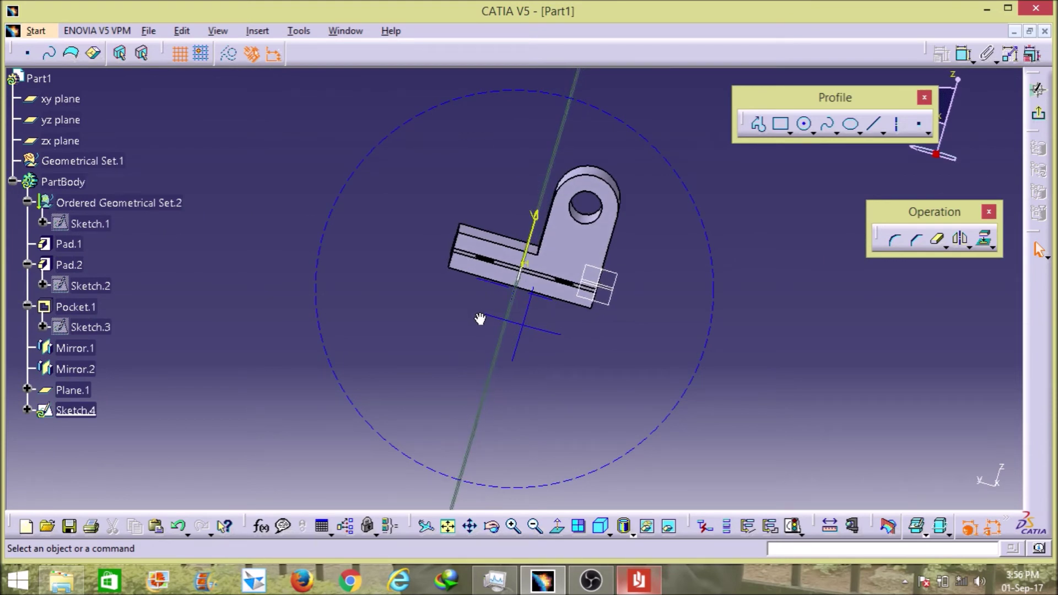
middle_click_drag(529, 287, 555, 340)
left_click(557, 525)
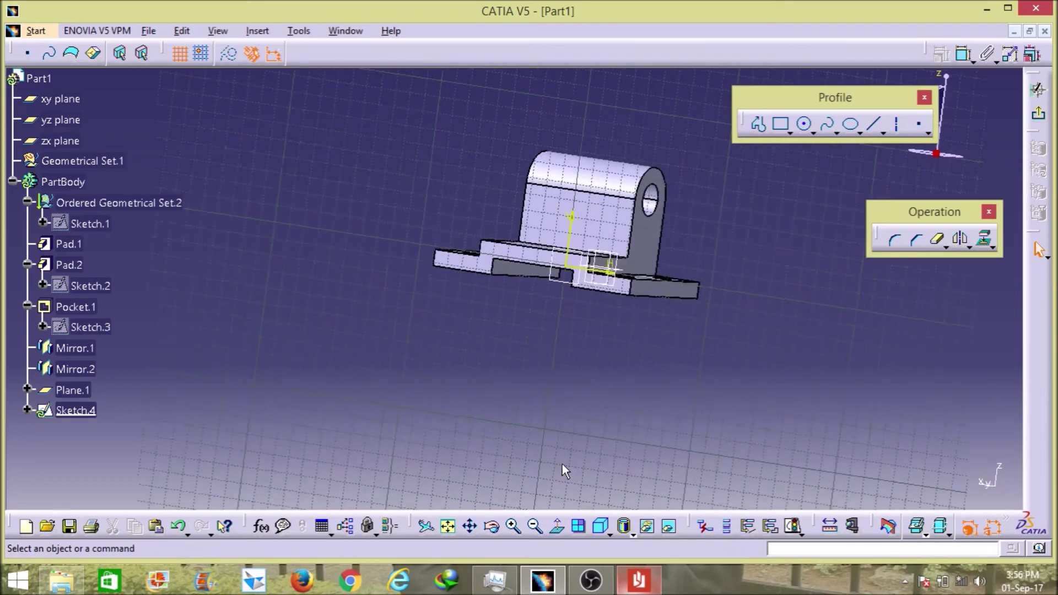
left_click(513, 526)
left_click(513, 526)
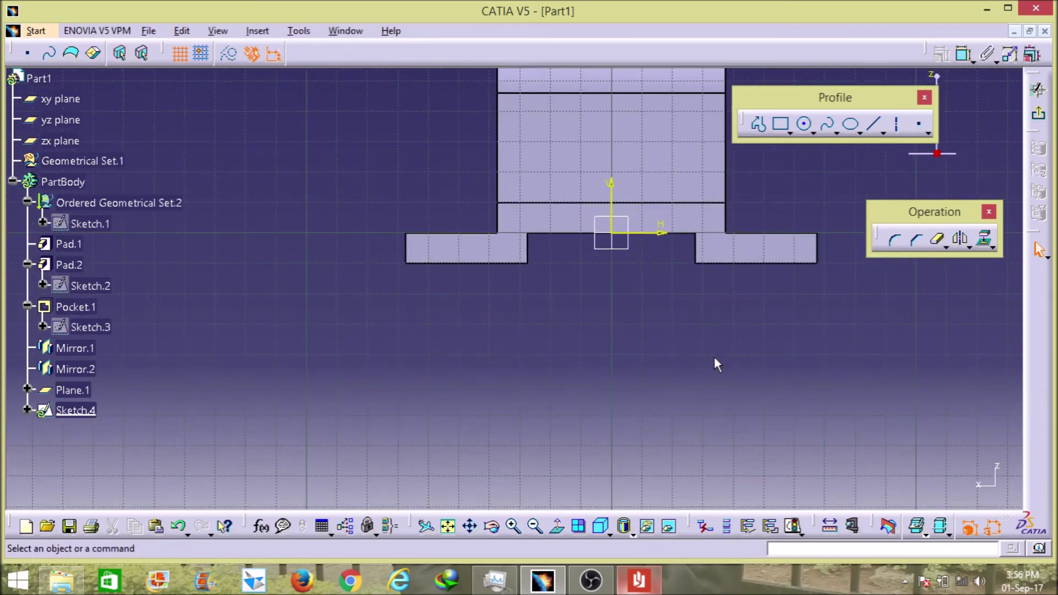
middle_click_drag(717, 365, 602, 415)
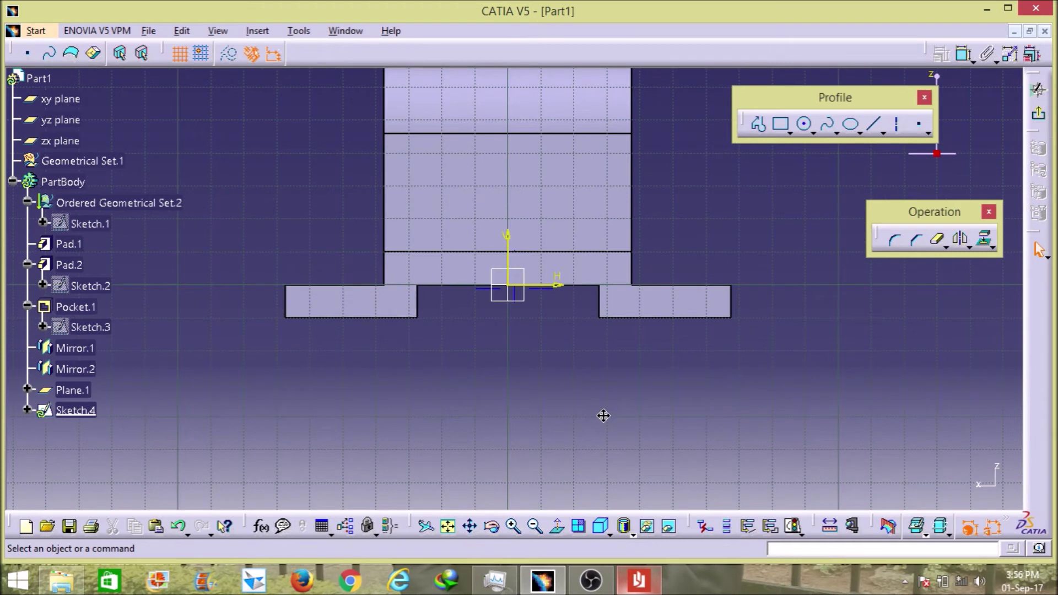
left_click(759, 124)
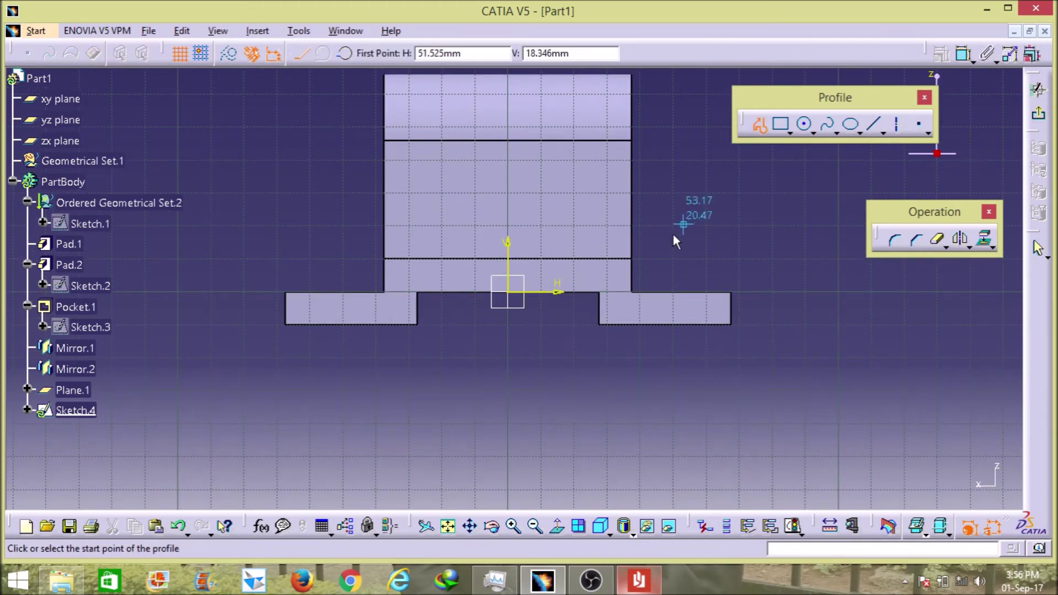
left_click(644, 283)
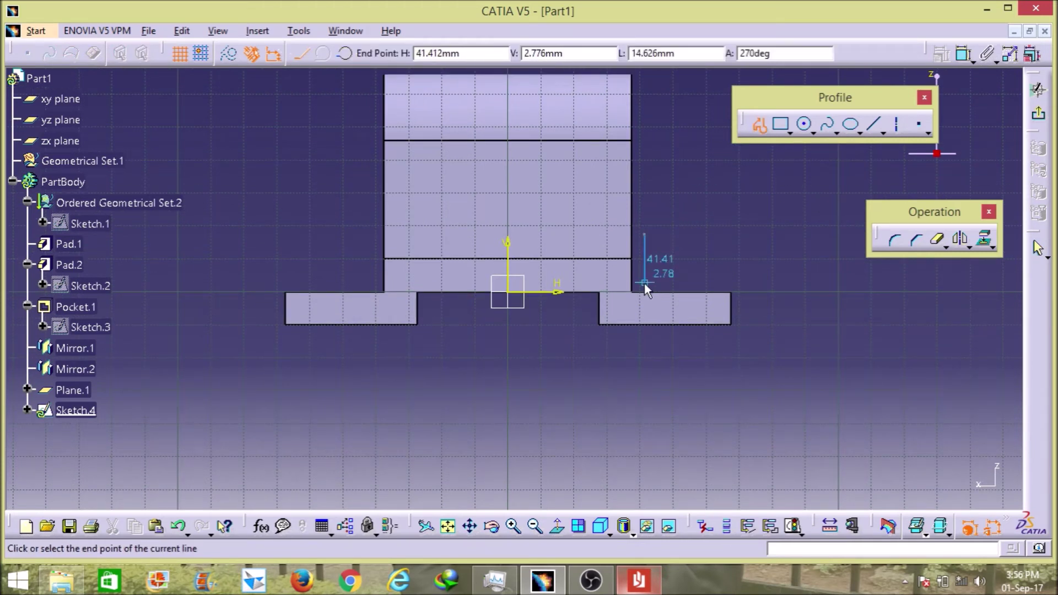
left_click(727, 284)
left_click(645, 236)
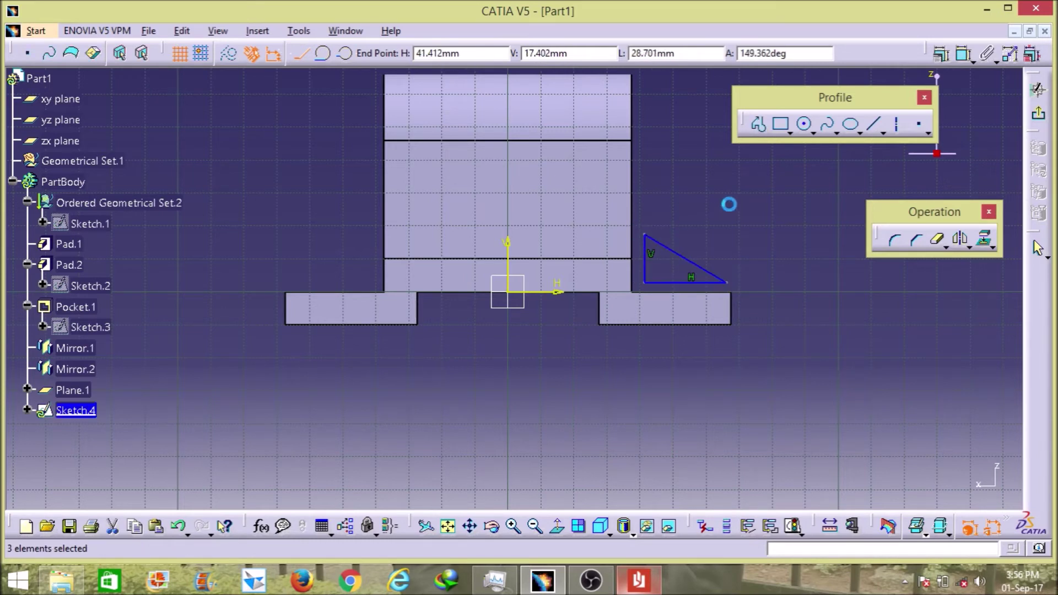
Constrain the triangle's horizontal base coincident with the flange's upper edge
left_click(963, 54)
left_click(671, 282)
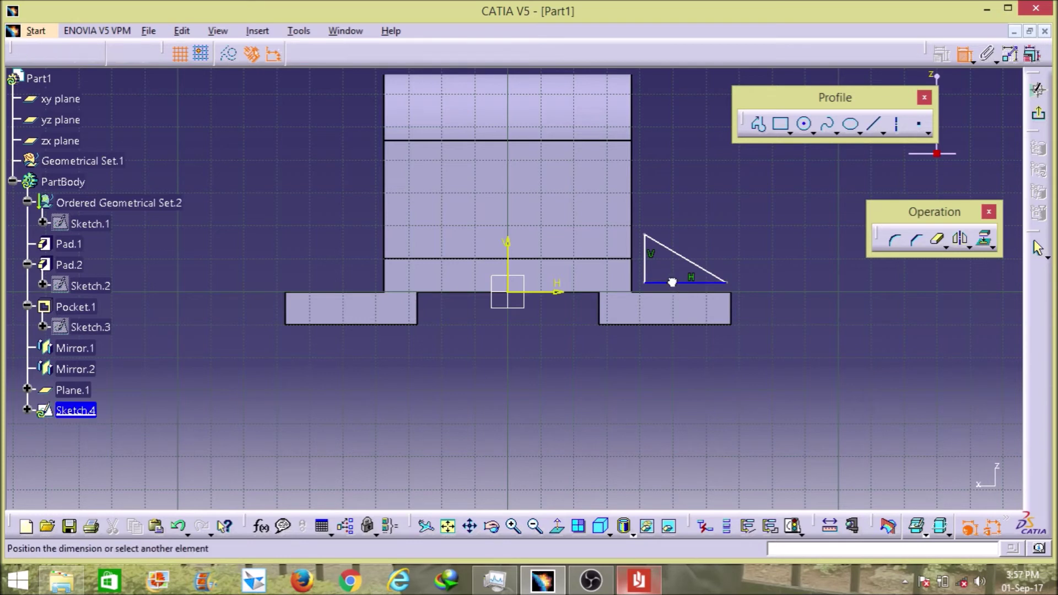
left_click(683, 292)
right_click(822, 210)
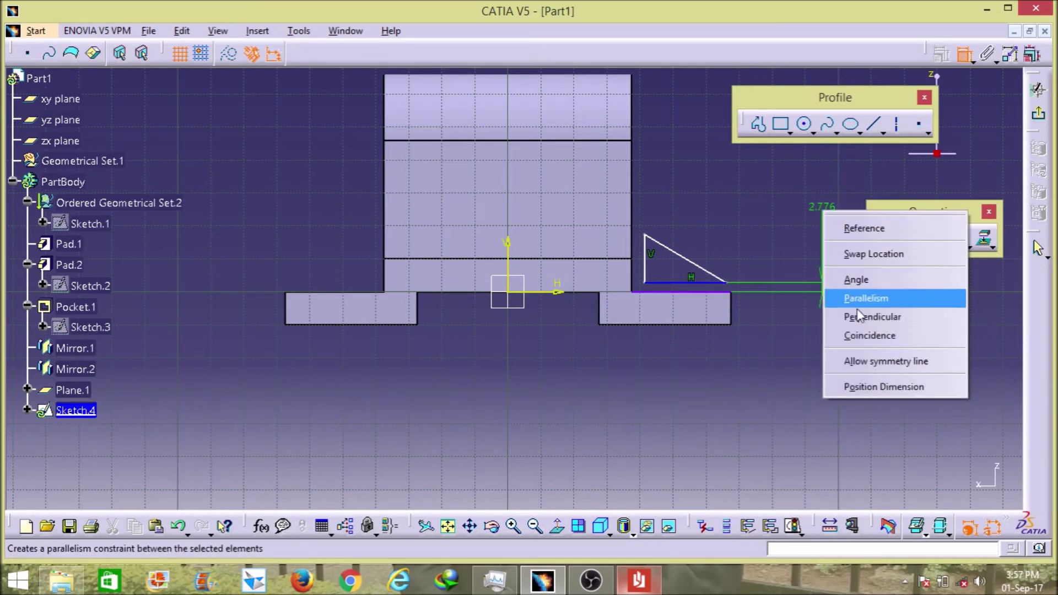
left_click(868, 335)
Constrain the triangle's vertical side coincident with the block's side edge
left_click(963, 53)
left_click(644, 277)
left_click(631, 275)
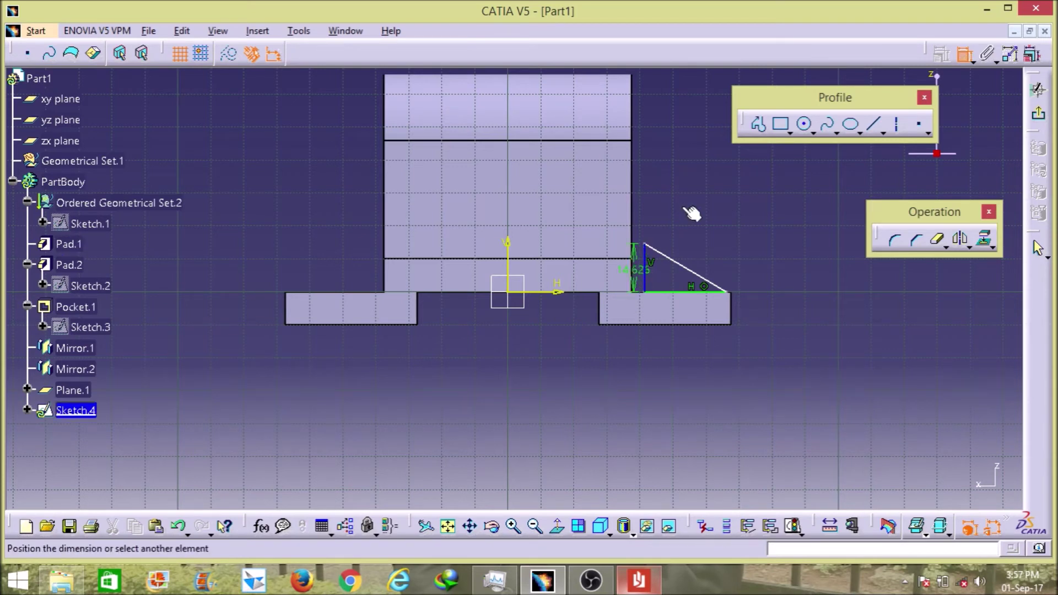
right_click(700, 164)
left_click(749, 290)
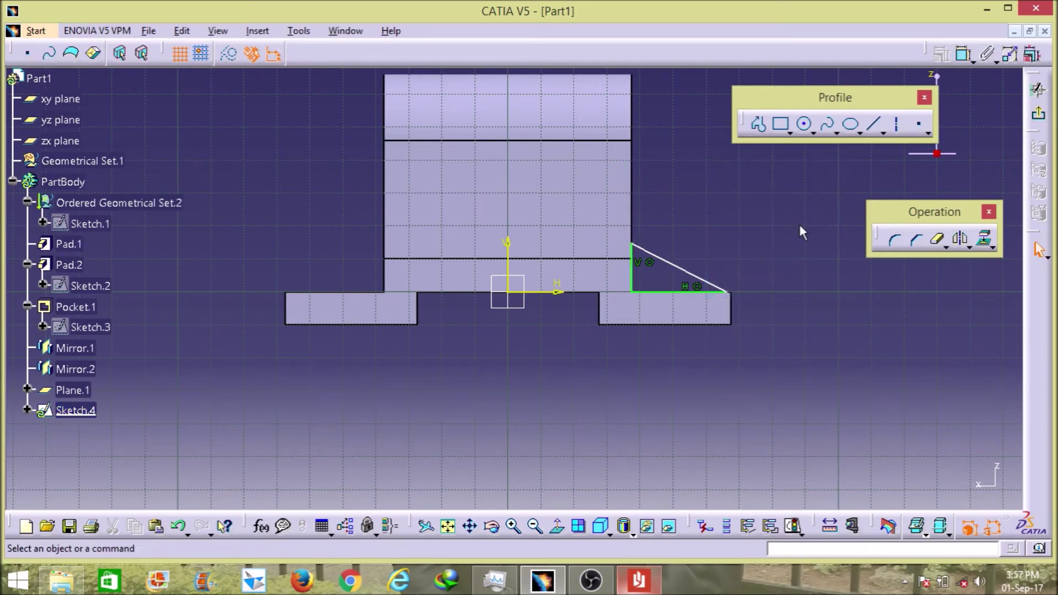
Constrain the triangle's outer corner coincident with the flange's outer edge
left_click(963, 53)
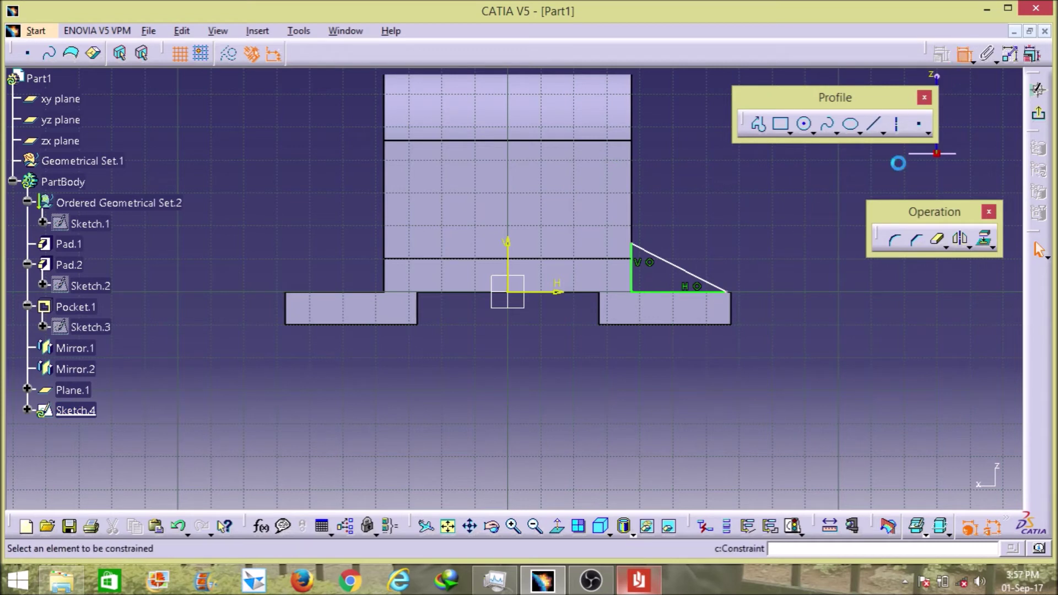
left_click(738, 299)
left_click(738, 299)
right_click(769, 231)
left_click(810, 295)
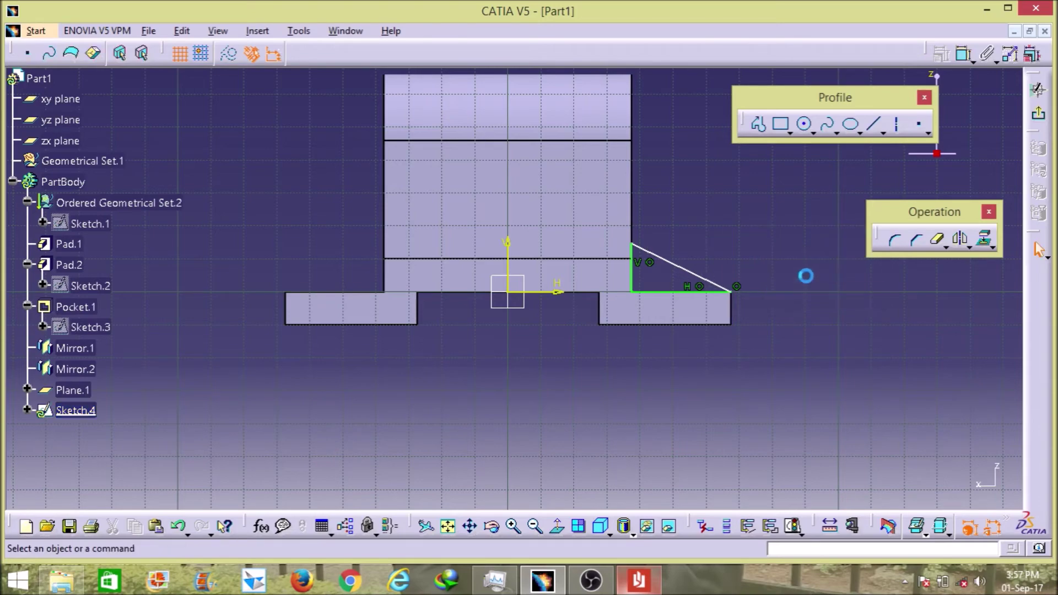
Dimension the rib triangle's vertical side, set it to 10 mm, and exit the sketch
left_click(638, 580)
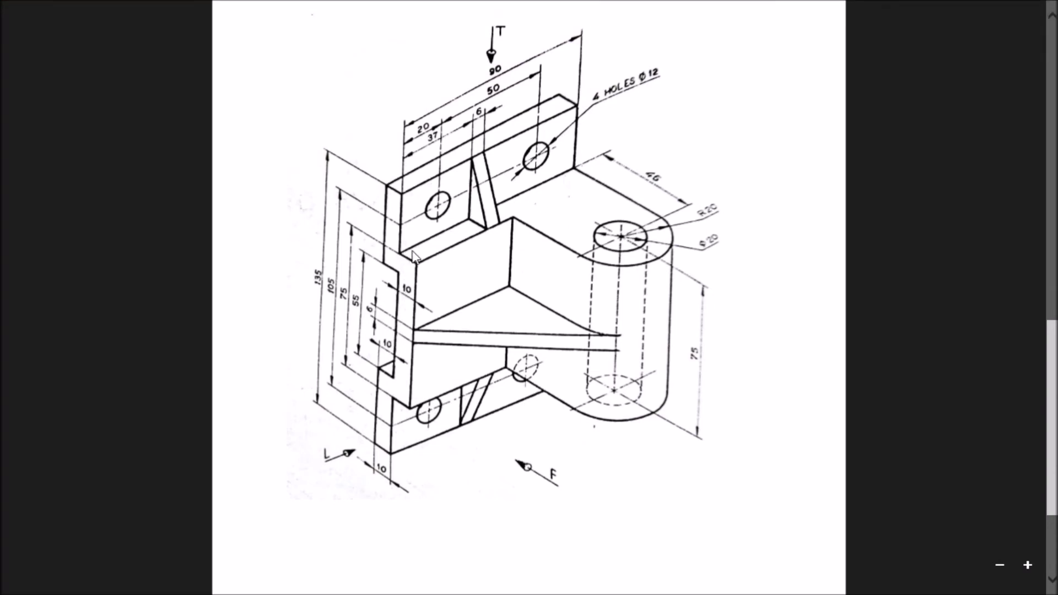
left_click(1020, 6)
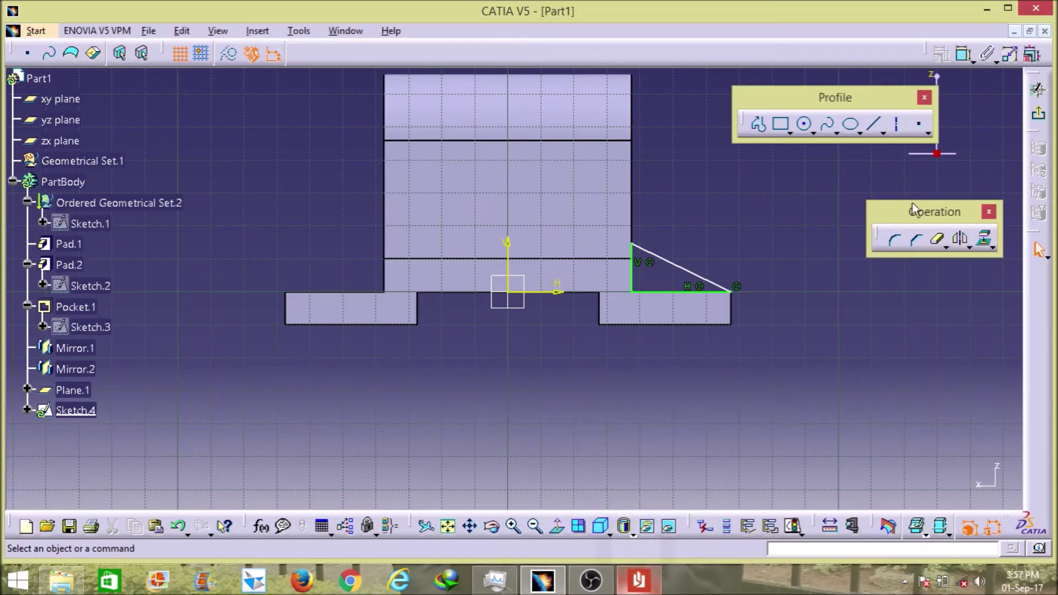
left_click(963, 54)
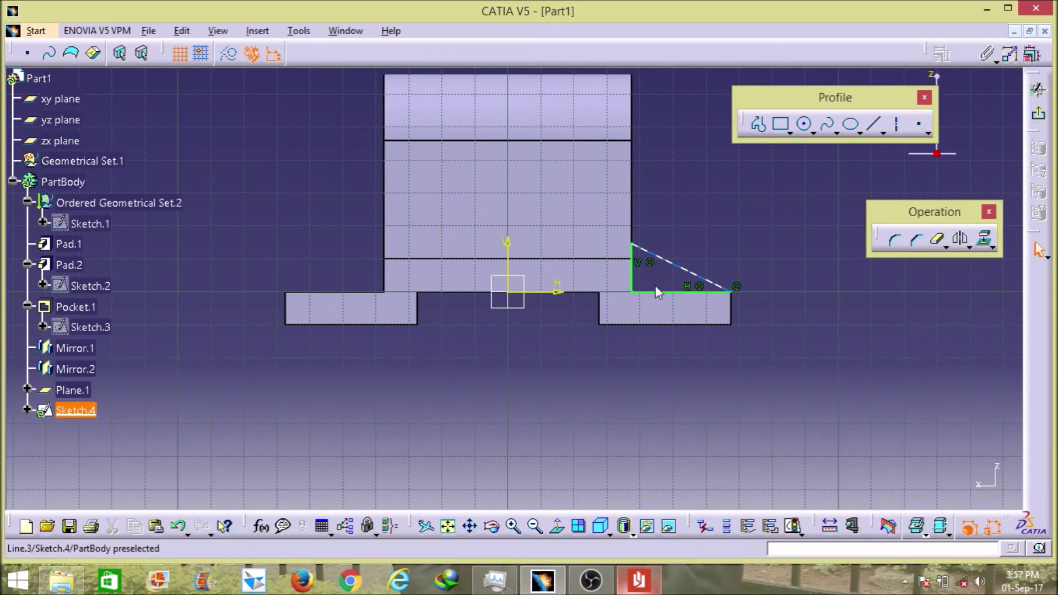
left_click(633, 270)
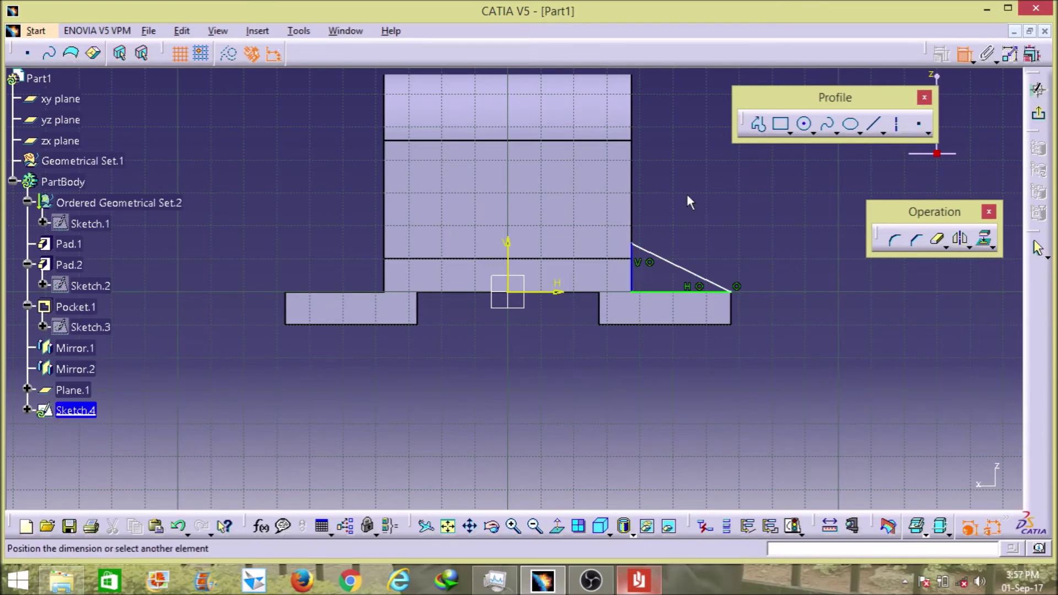
double_click(696, 197)
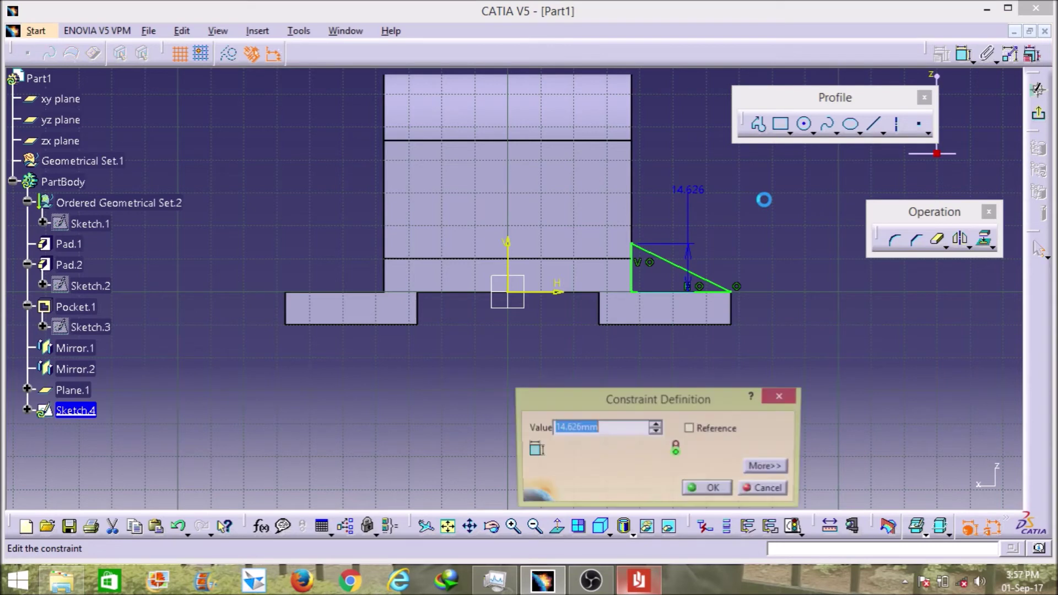
type("10")
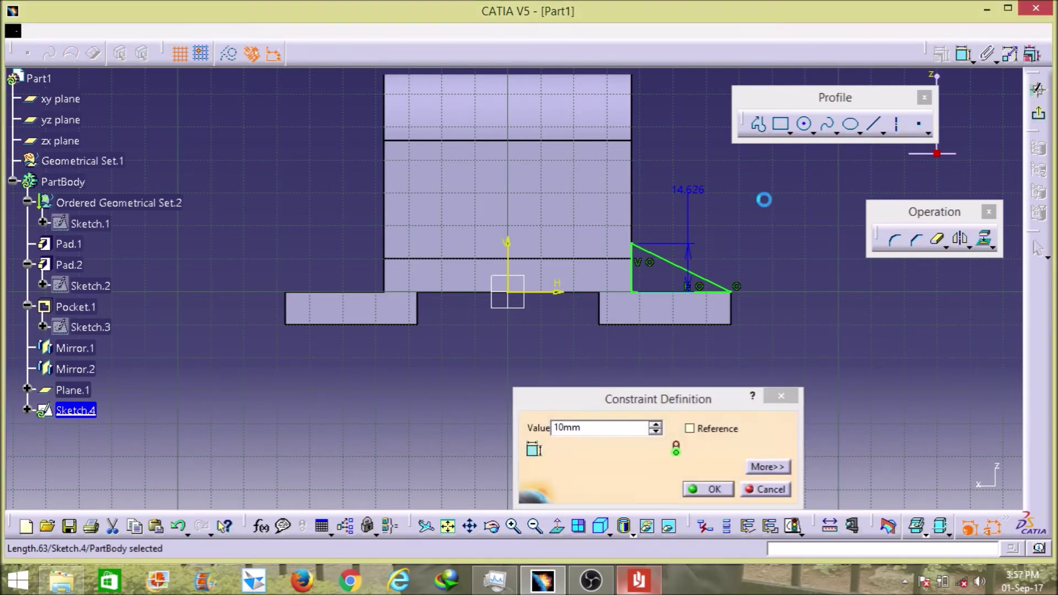
key("Return")
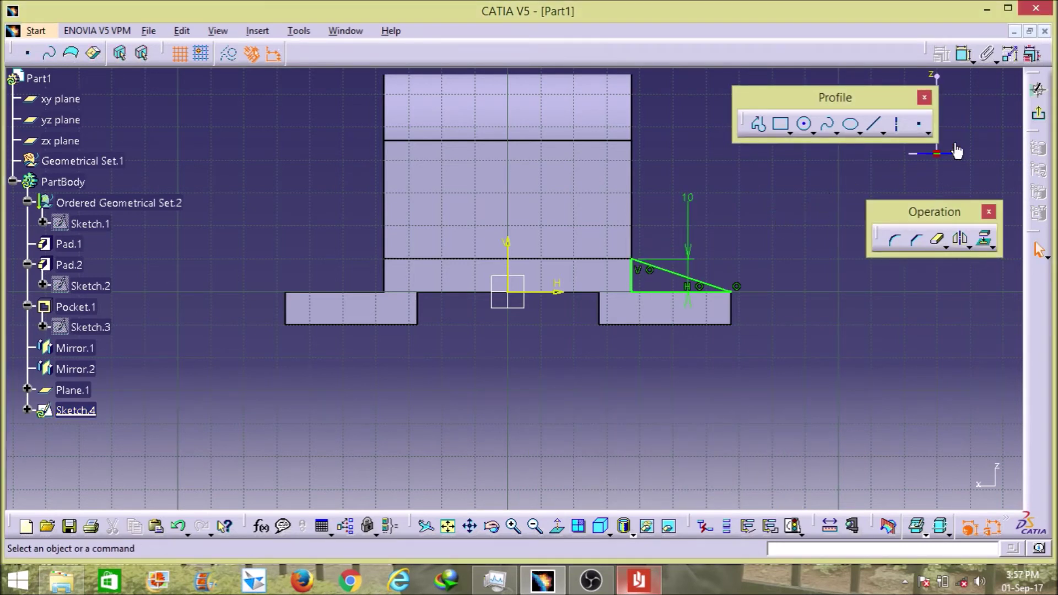
left_click(1039, 113)
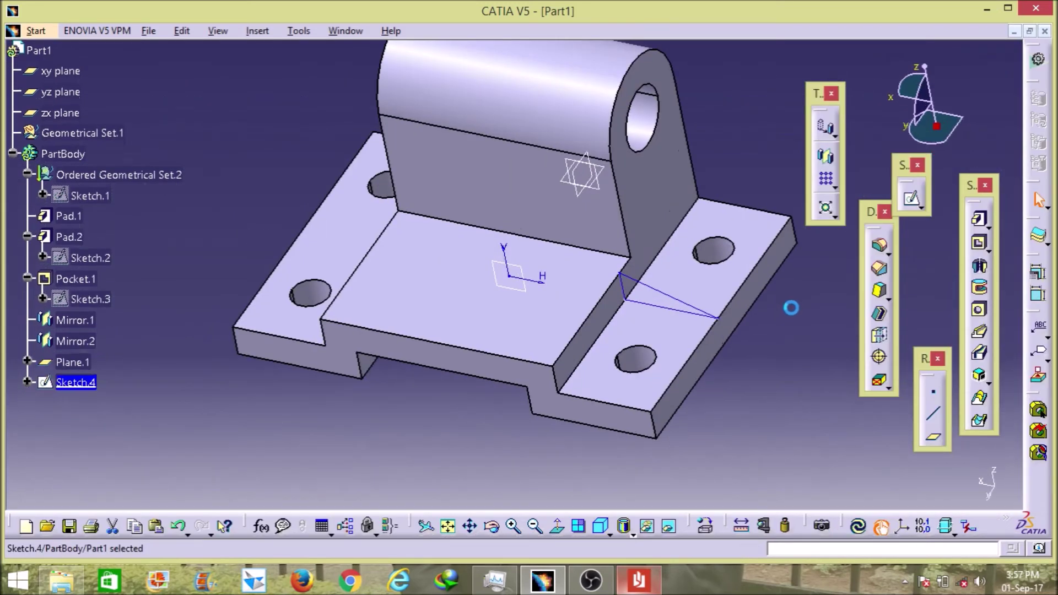
Pad the triangular rib sketch to a length of 6 mm, as given in the PDF drawing
mouse_move(791, 305)
middle_mouse_down()
mouse_move(760, 352)
mouse_move(934, 244)
middle_mouse_up()
left_click(978, 219)
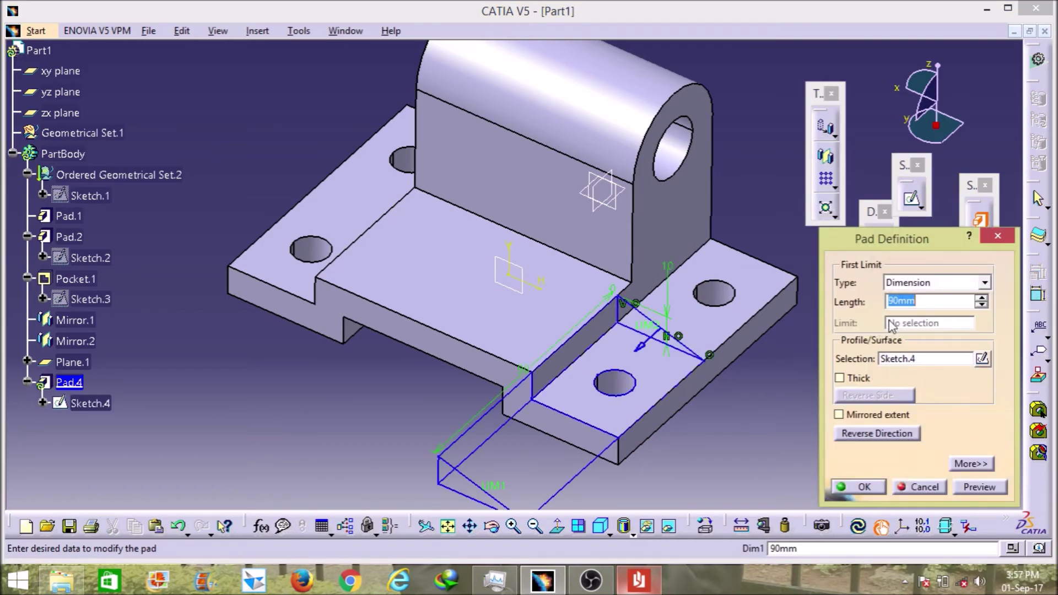
left_click(639, 580)
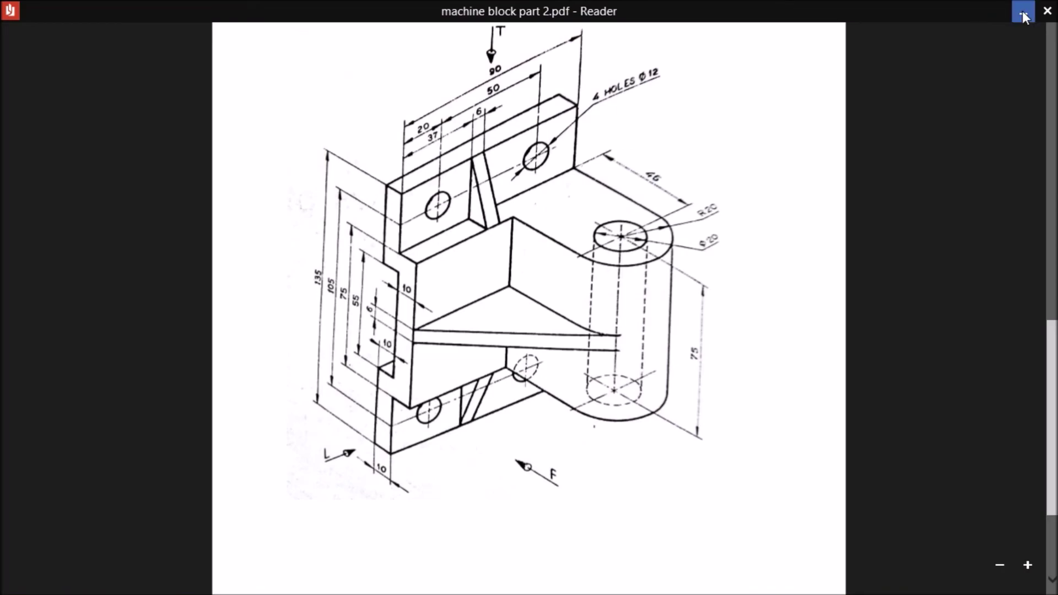
left_click(1023, 11)
type("6")
key("Return")
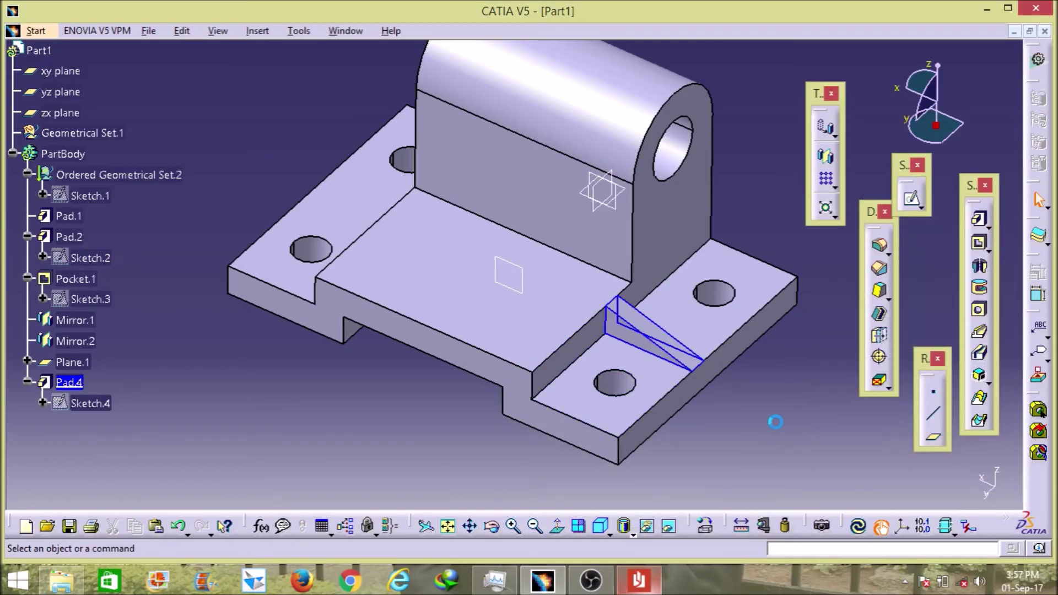
Mirror the triangular rib pad about the yz plane onto the opposite flange
middle_click_drag(315, 411, 471, 408)
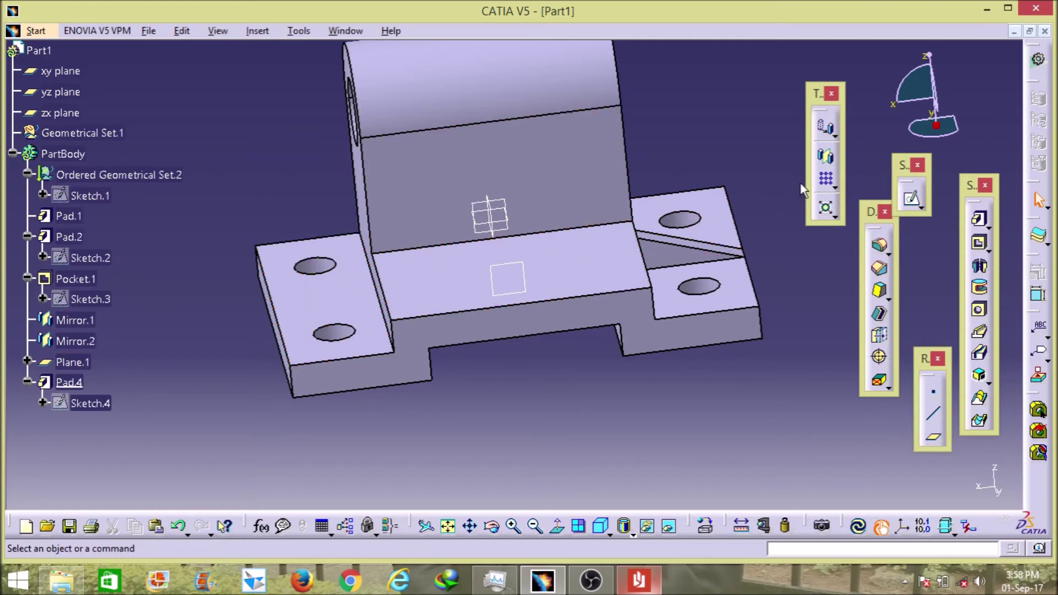
left_click(827, 159)
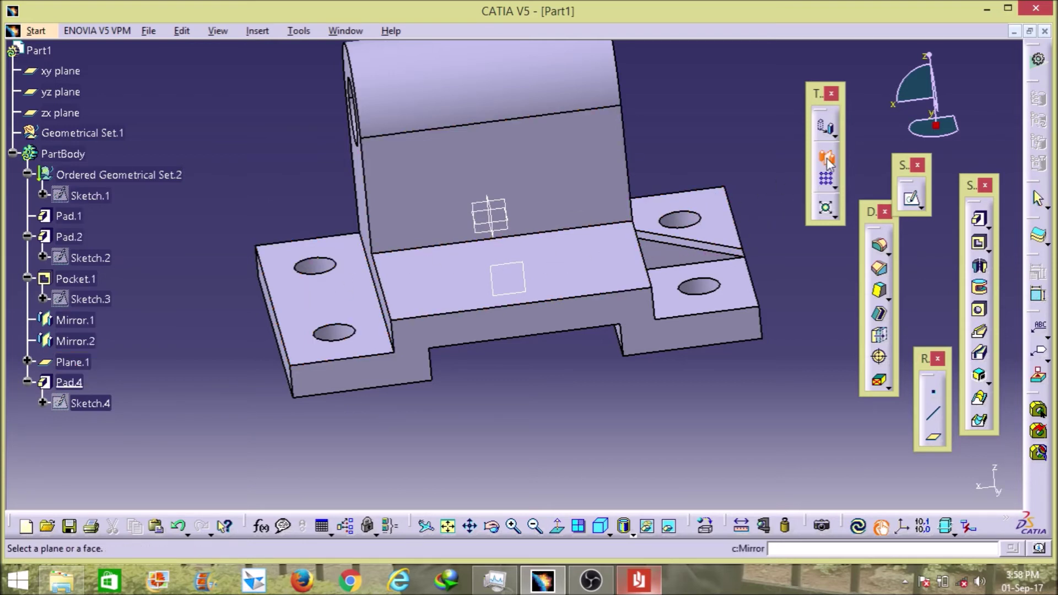
left_click(75, 385)
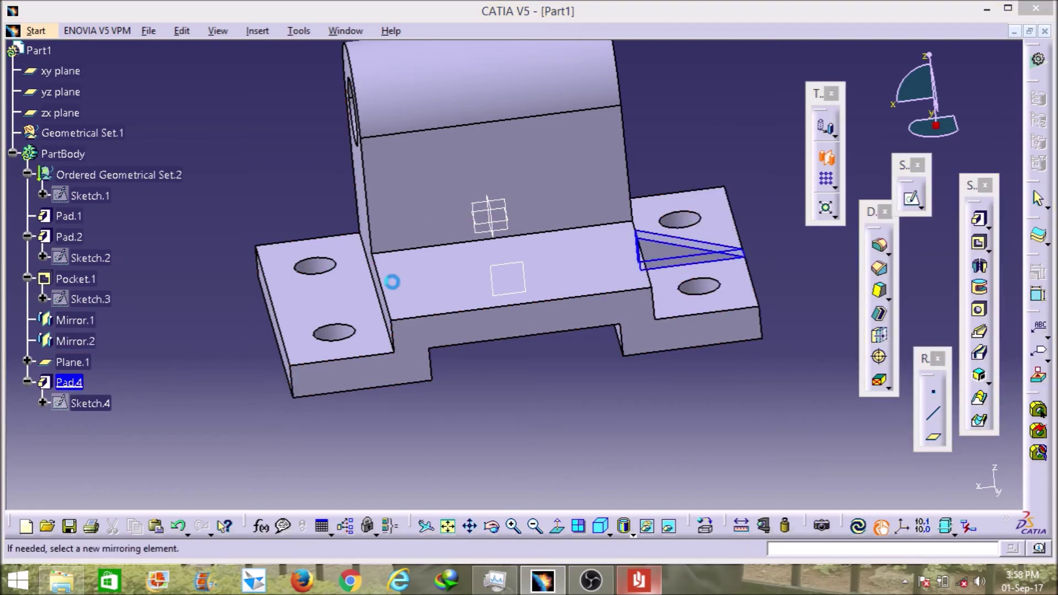
left_click(488, 216)
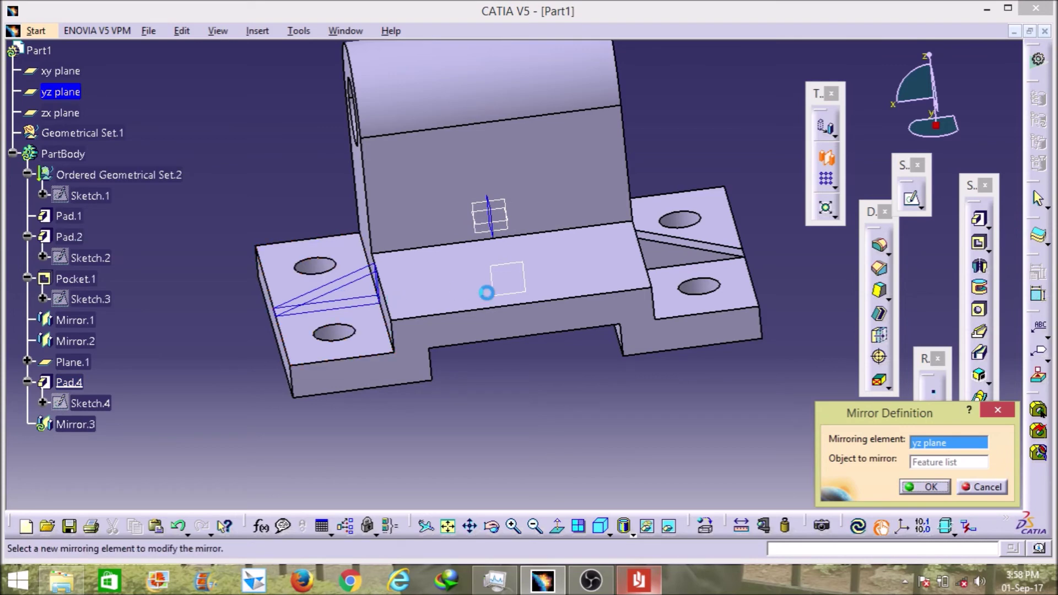
left_click(925, 487)
Check the central rib in the PDF drawing and open a sketch on the yz plane, viewed normal to it
middle_click_drag(511, 414, 508, 390)
middle_click_drag(337, 396, 499, 451)
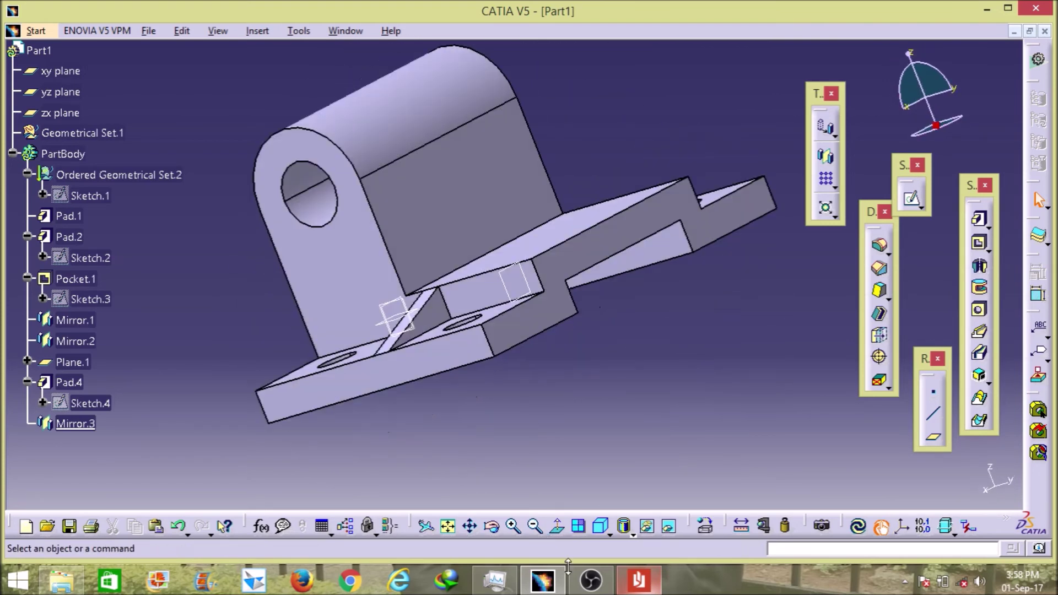
left_click(638, 580)
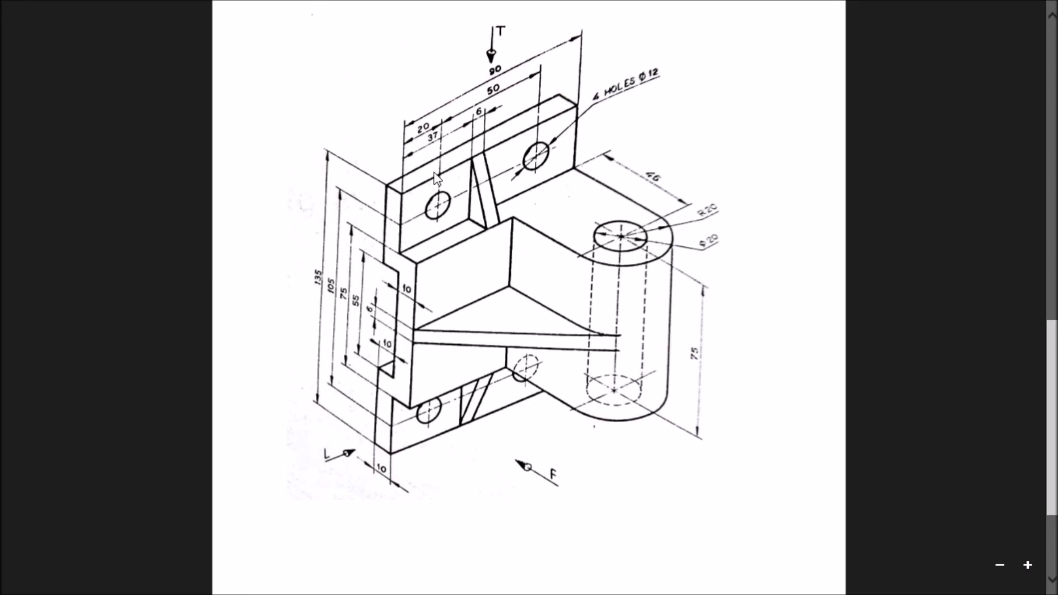
mouse_move(1023, 11)
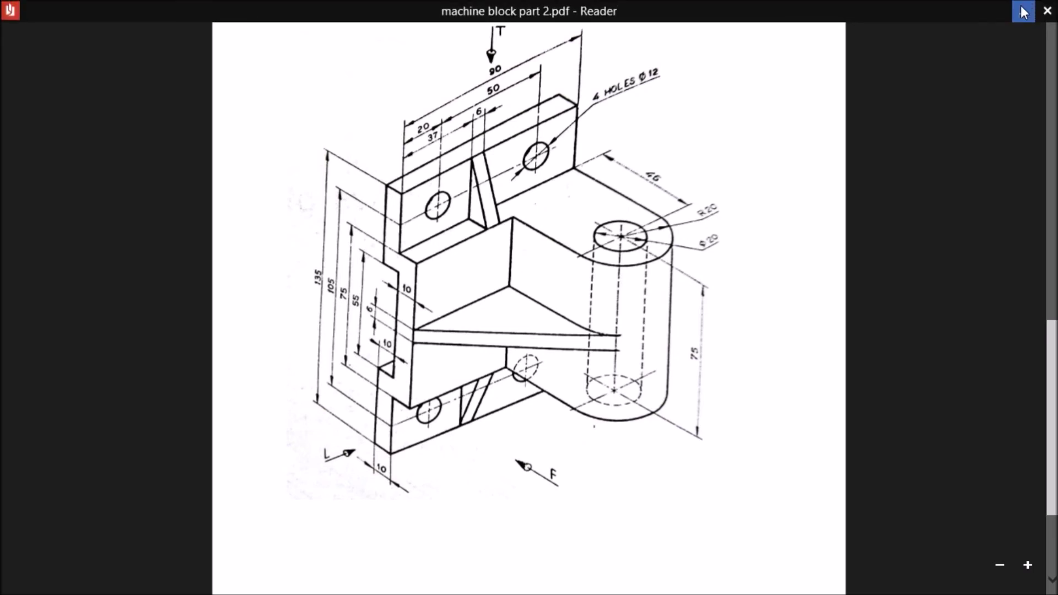
left_click(1024, 11)
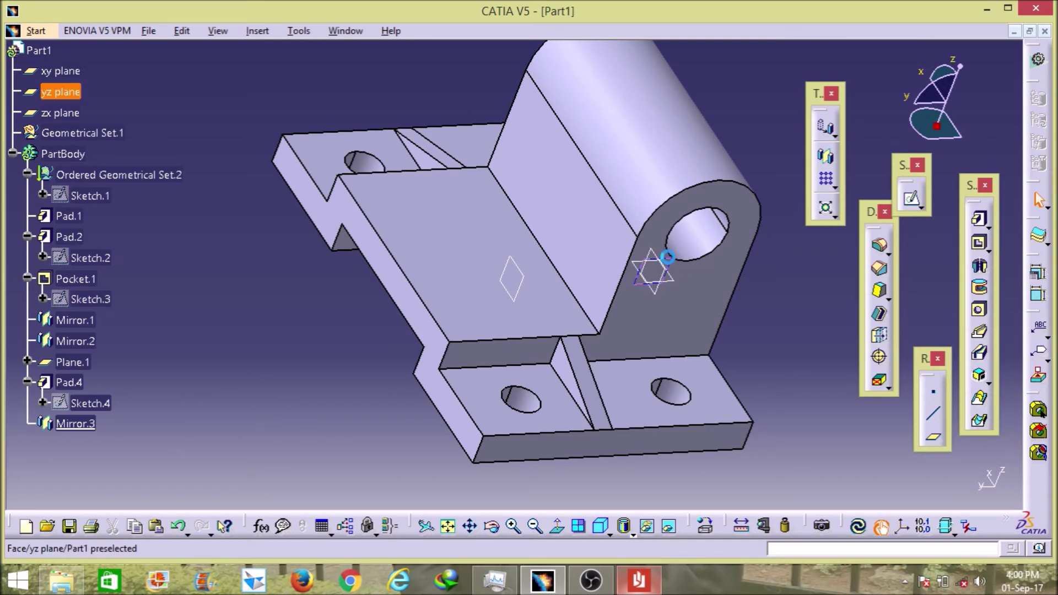
left_click(670, 261)
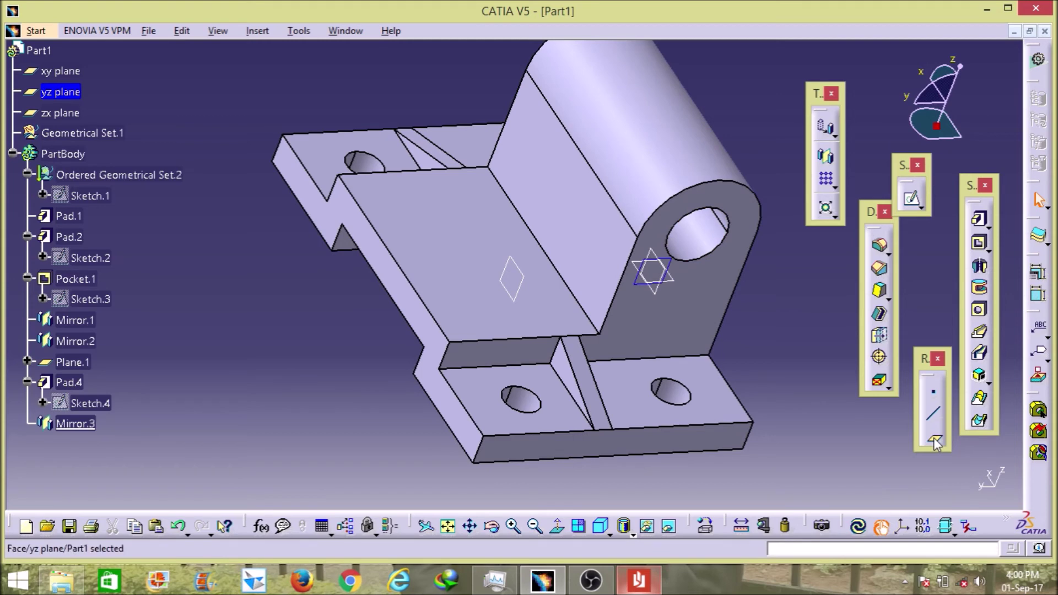
left_click(908, 205)
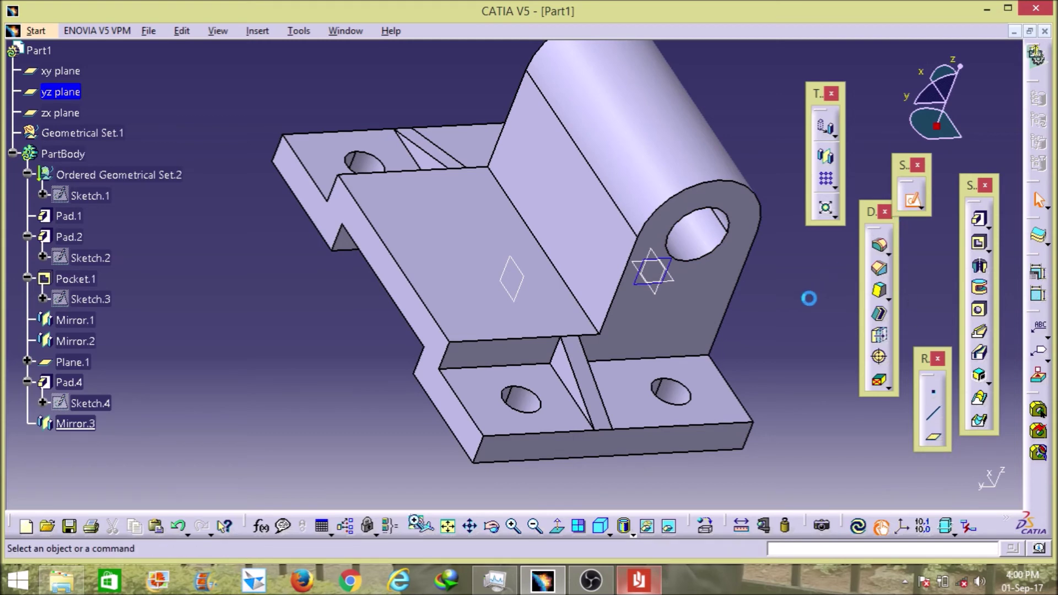
mouse_move(805, 325)
middle_mouse_down()
mouse_move(664, 358)
mouse_move(524, 364)
mouse_move(434, 348)
mouse_move(577, 187)
middle_mouse_up()
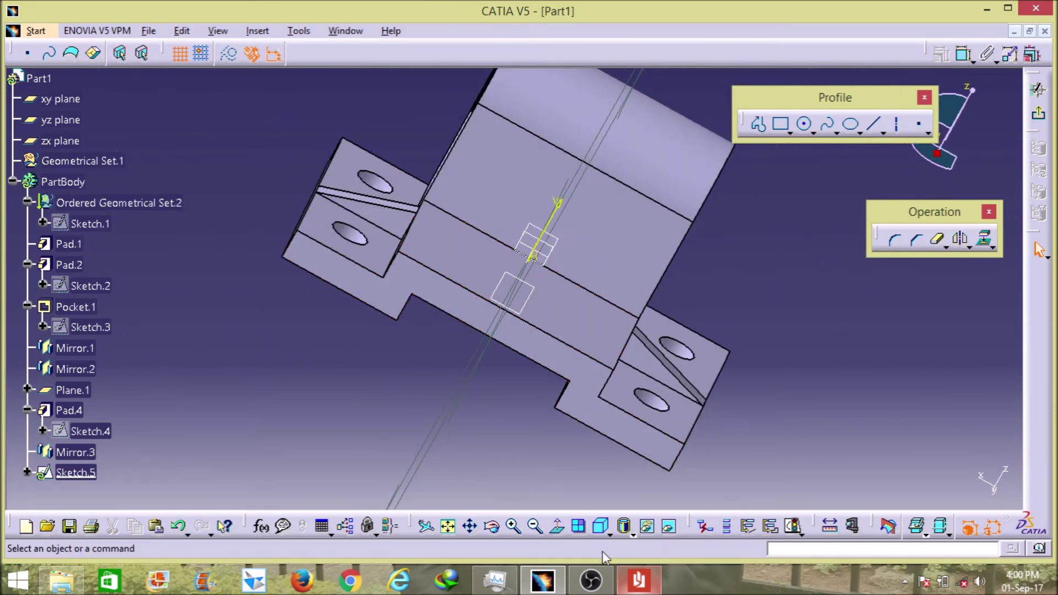
left_click(639, 579)
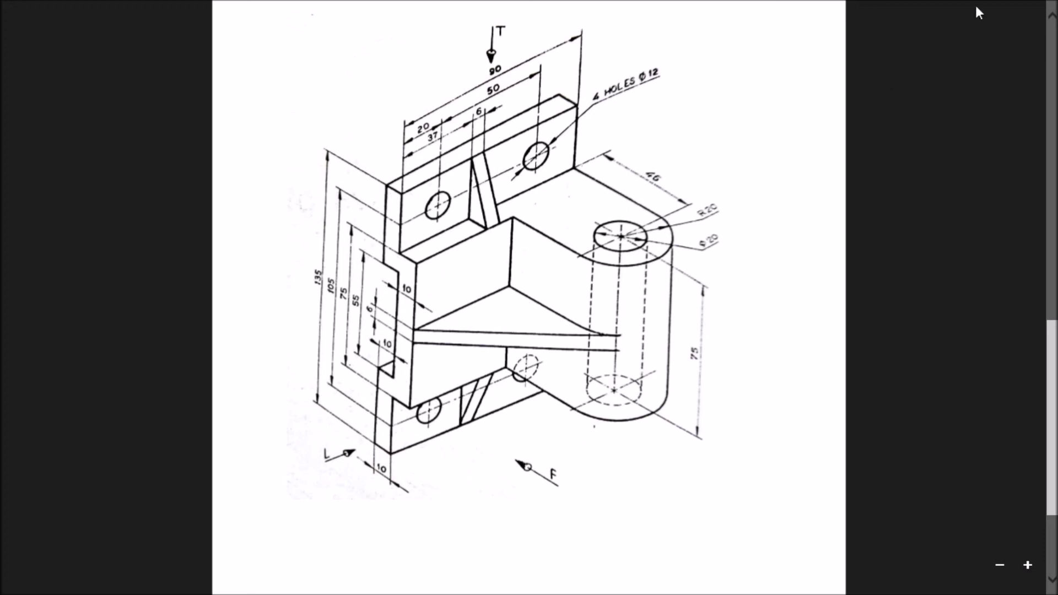
left_click(1004, 6)
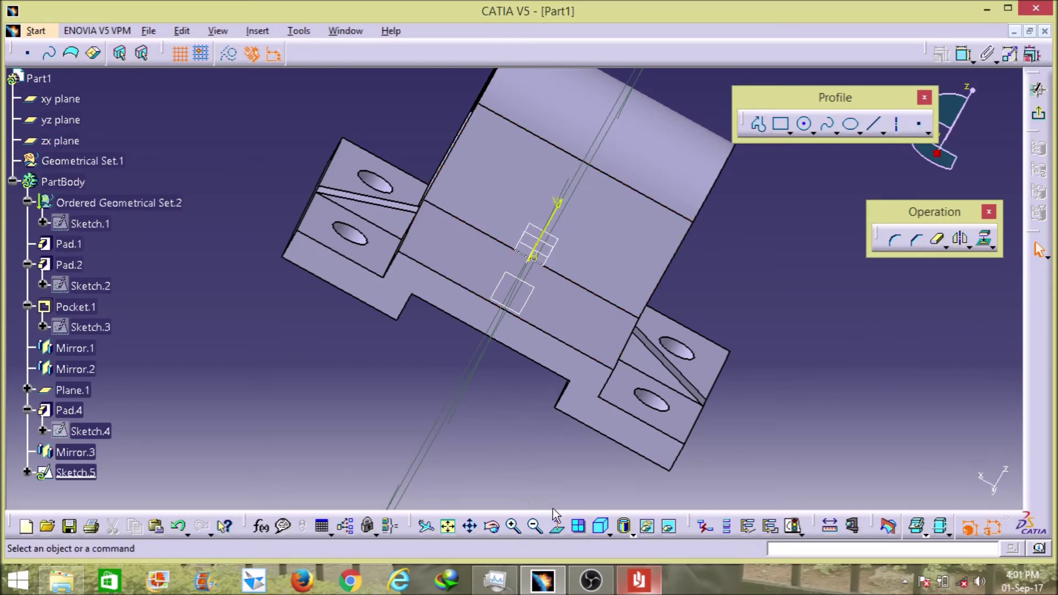
left_click(557, 525)
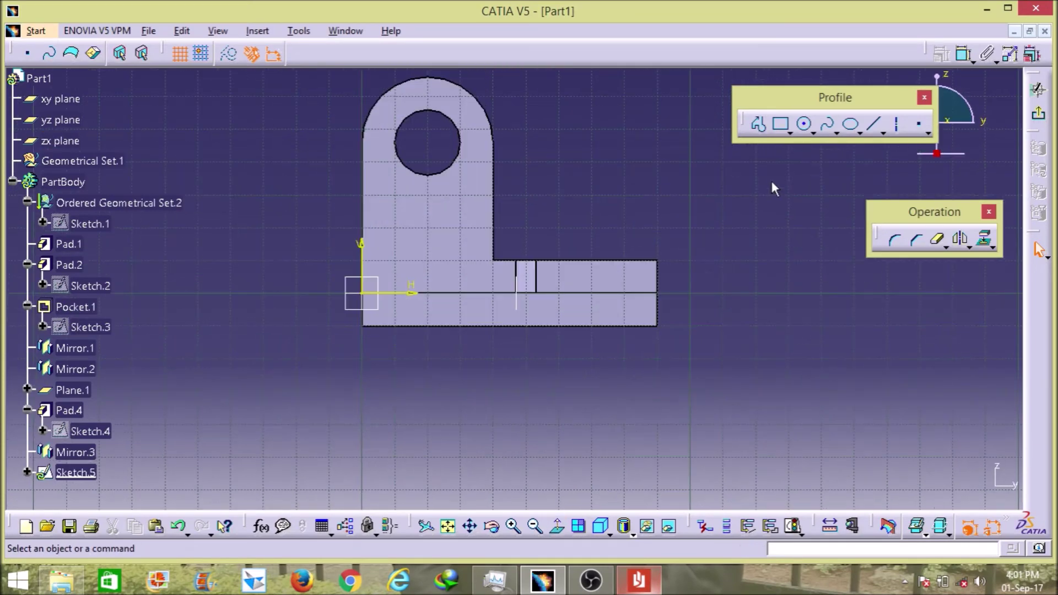
Project the upright block's vertical side edge and its rounded top arc onto the sketch plane
left_click(984, 238)
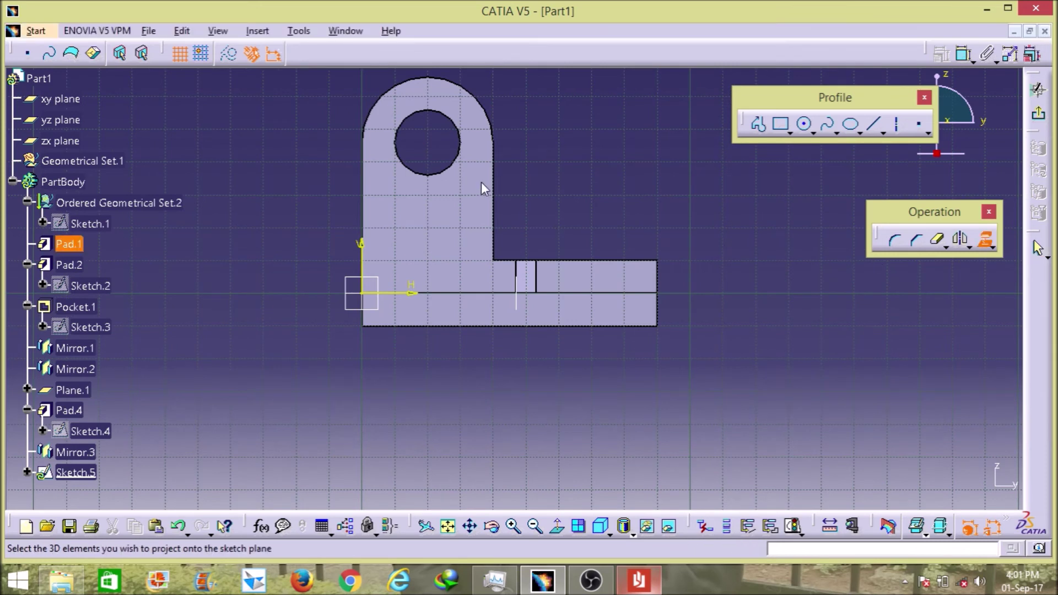
left_click(498, 177)
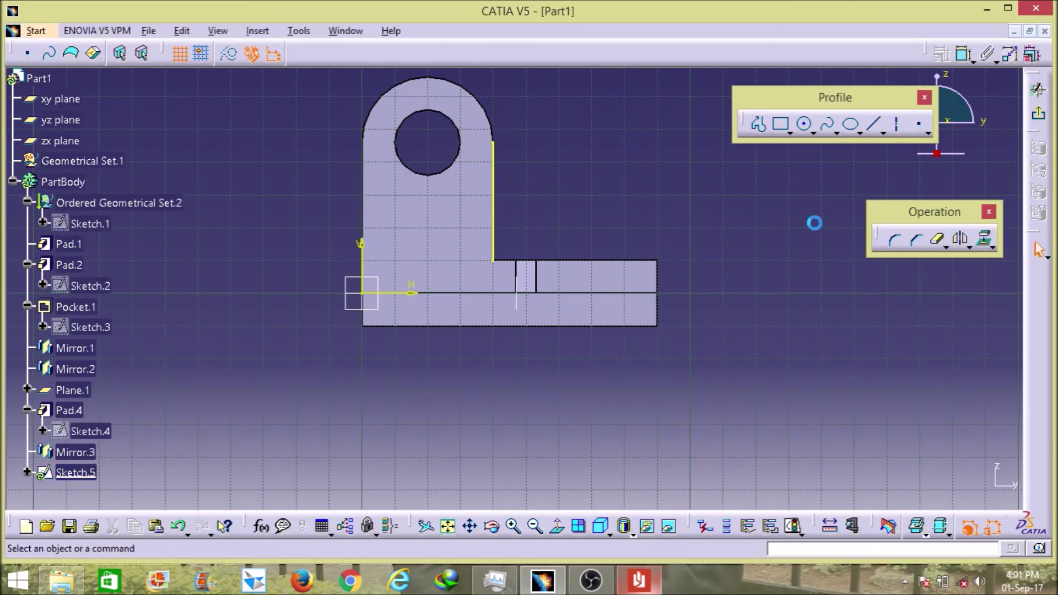
left_click(987, 240)
left_click(488, 113)
Project the segments of the base block's upper edge onto the sketch plane, out to its outer corner
left_click(985, 239)
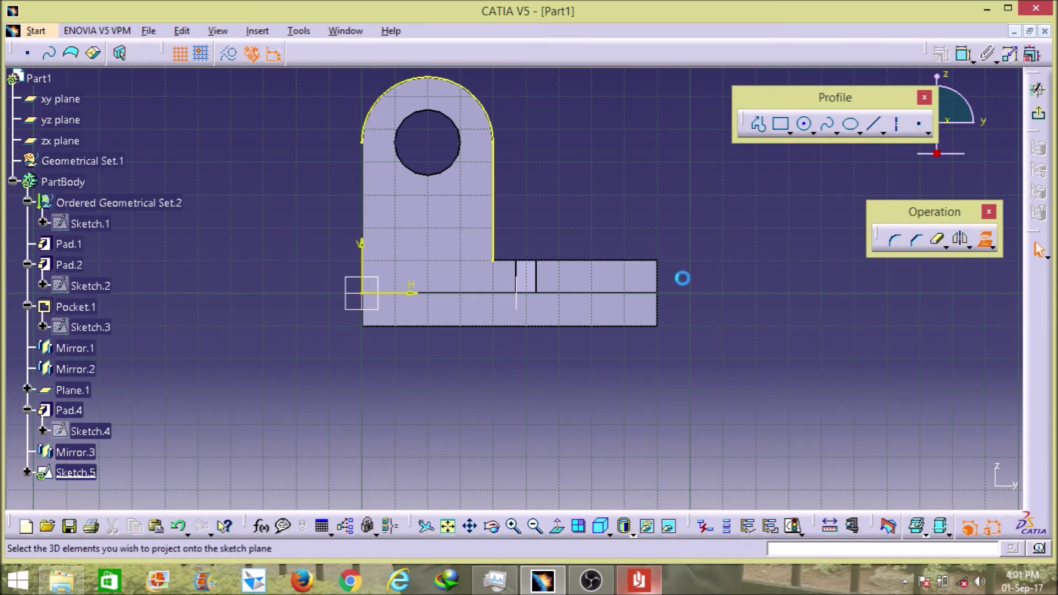
left_click(508, 262)
left_click(985, 238)
left_click(529, 263)
left_click(986, 240)
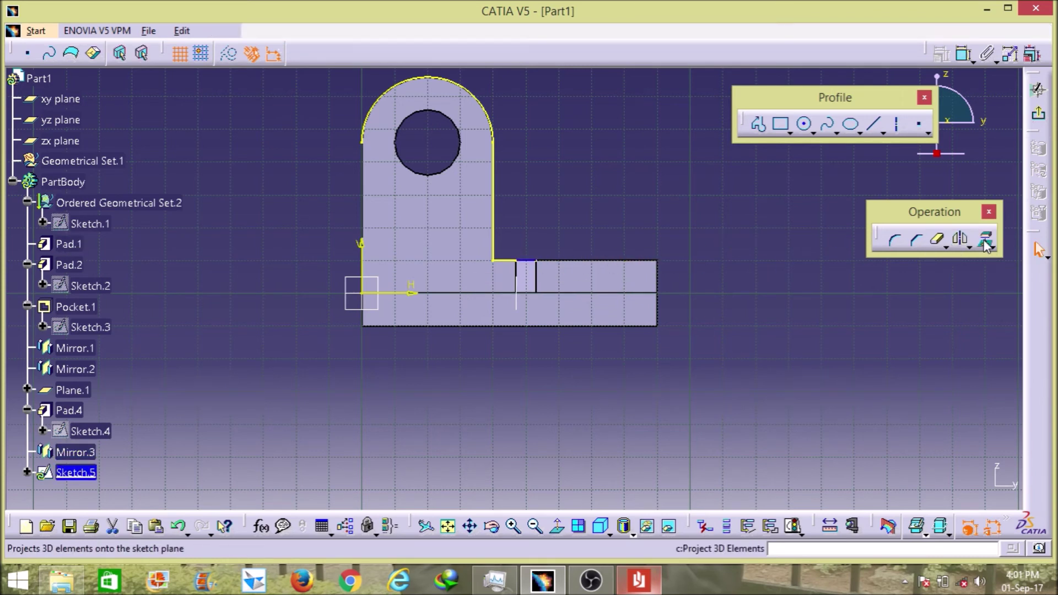
left_click(607, 324)
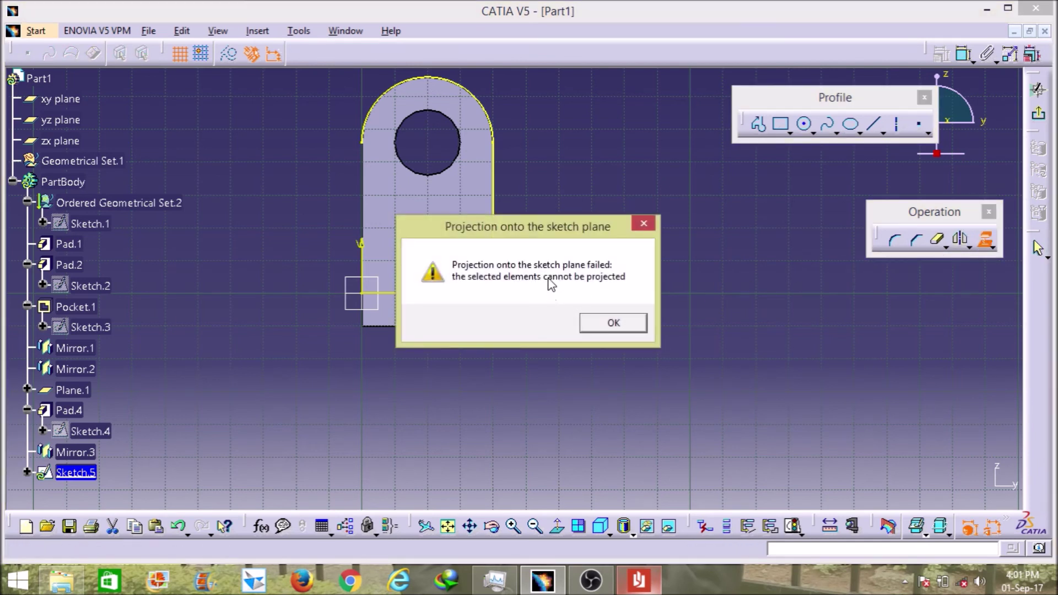
left_click(643, 222)
left_click(639, 256)
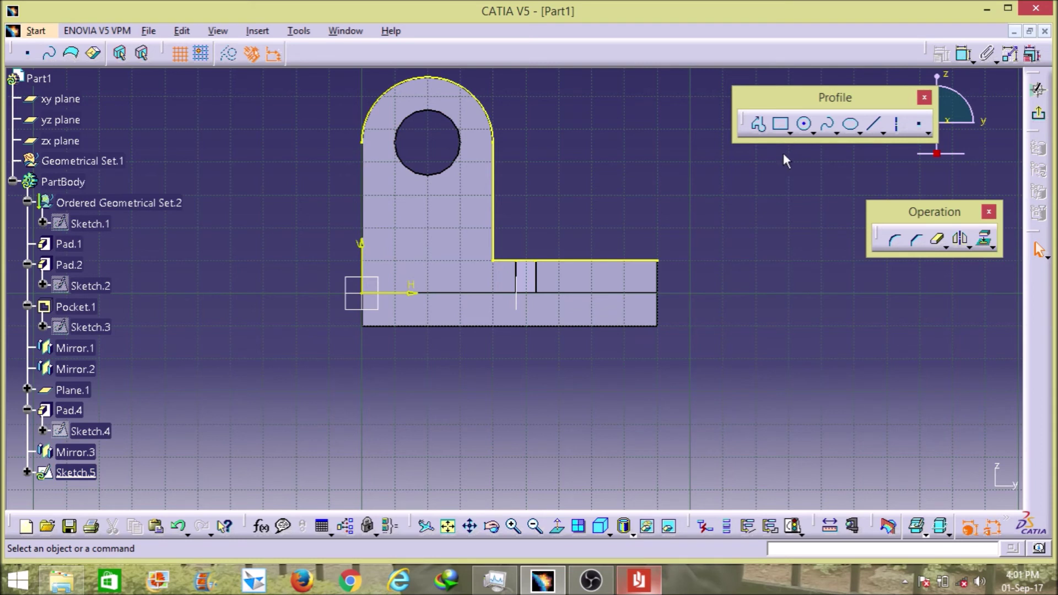
Sketch a slanted line from the base block's outer upper corner to a point just above the upright block's rounded top
left_click(758, 123)
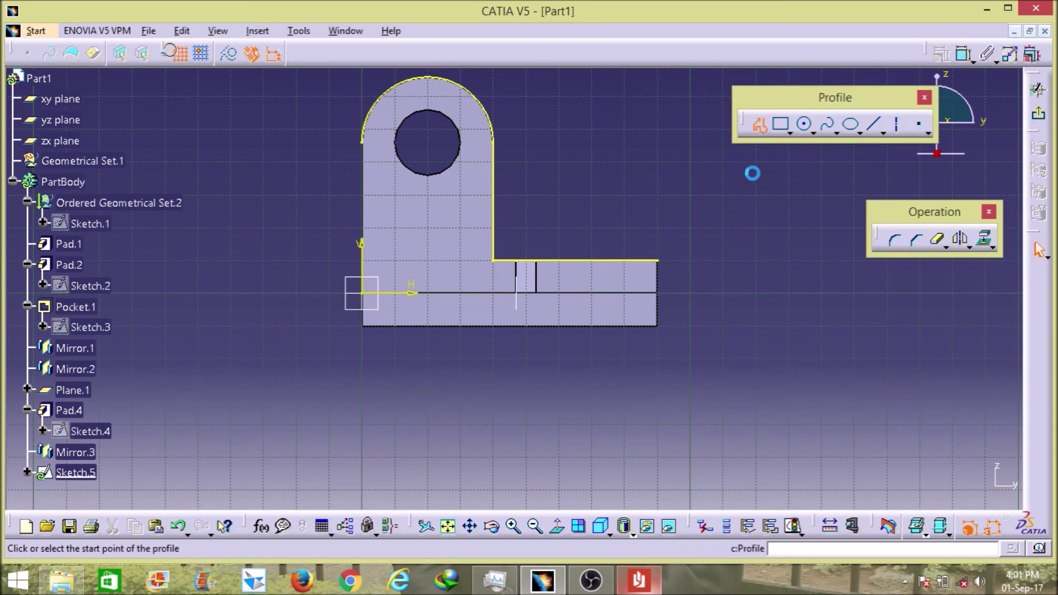
left_click(663, 263)
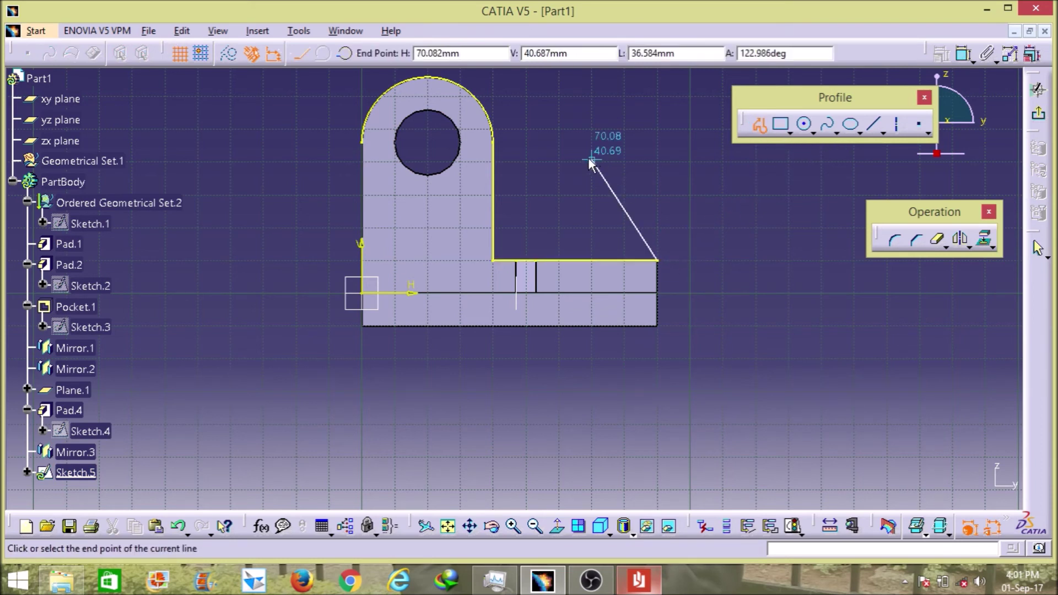
left_click(486, 72)
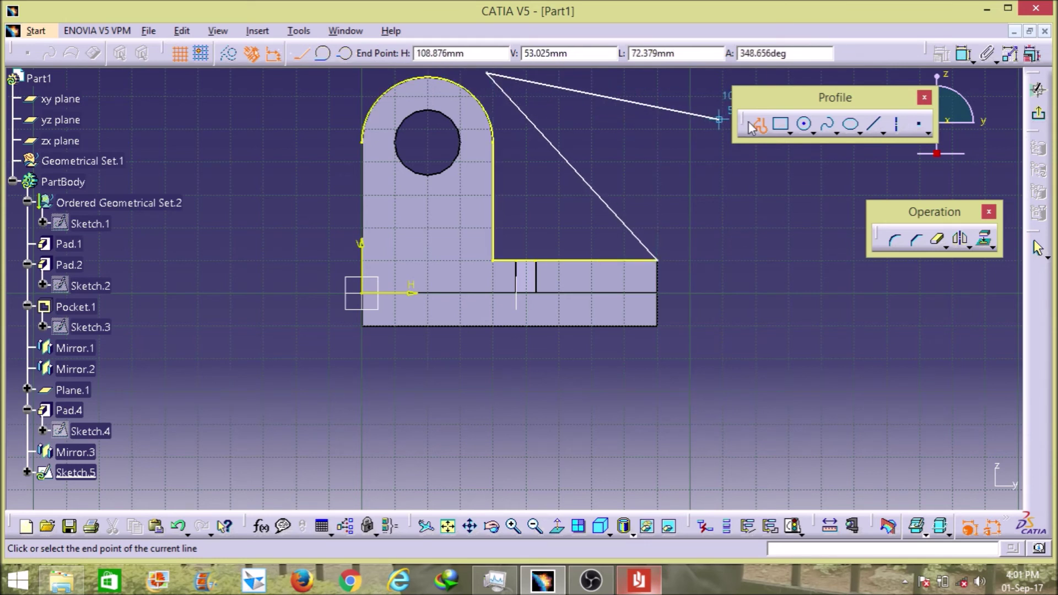
key("Escape")
Constrain the slanted line to be tangent to the projected top arc
left_click(963, 54)
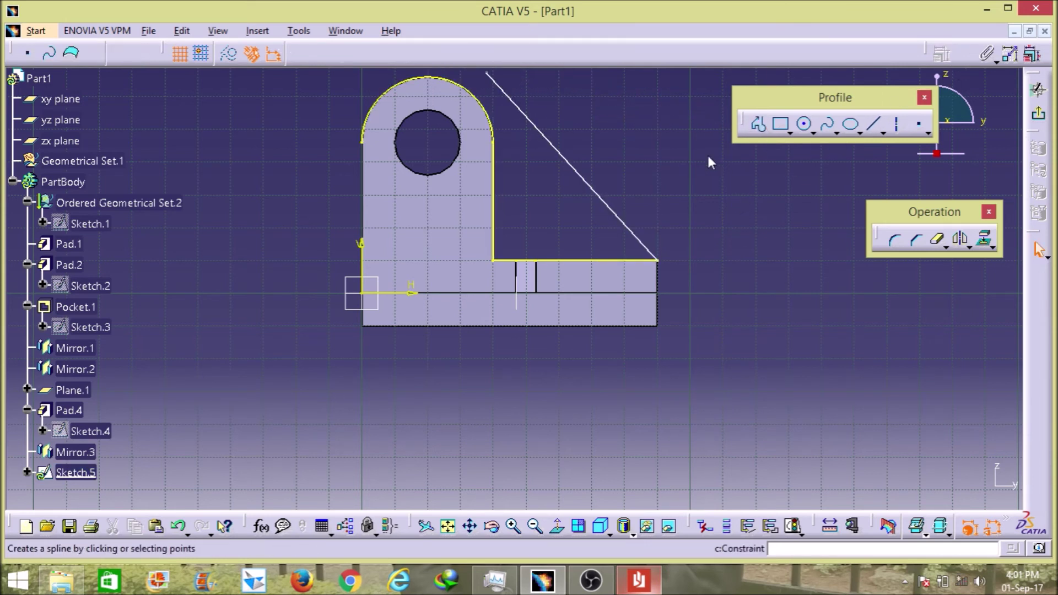
middle_click_drag(673, 165, 699, 260)
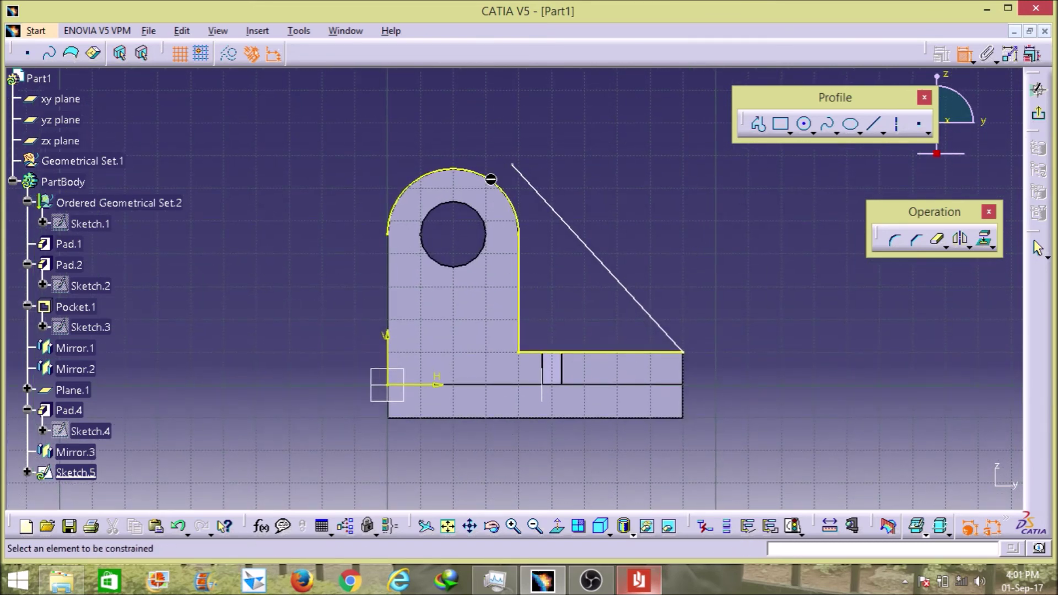
left_click(492, 182)
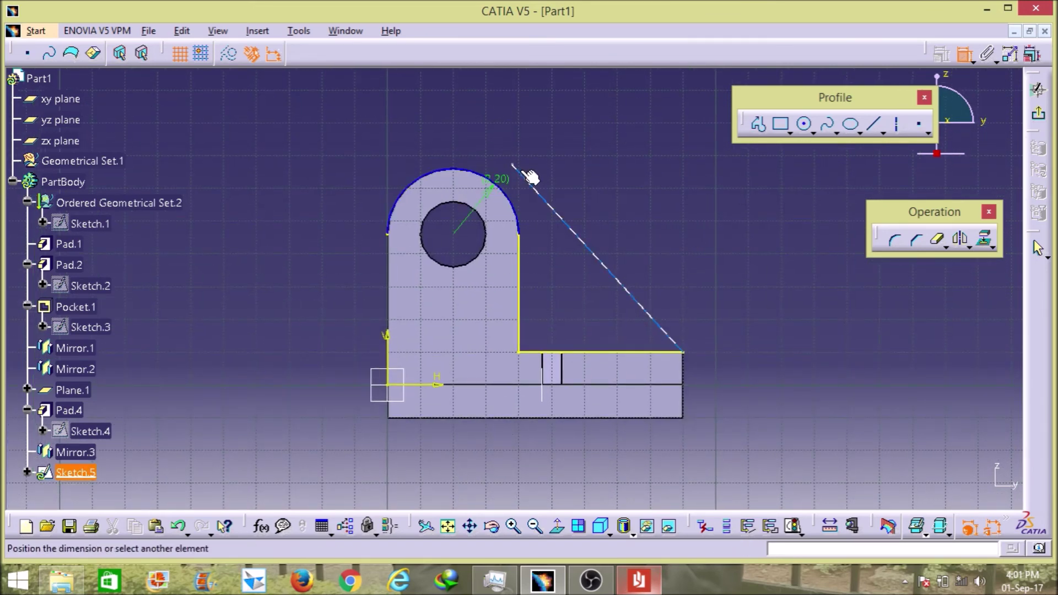
left_click(529, 176)
right_click(544, 117)
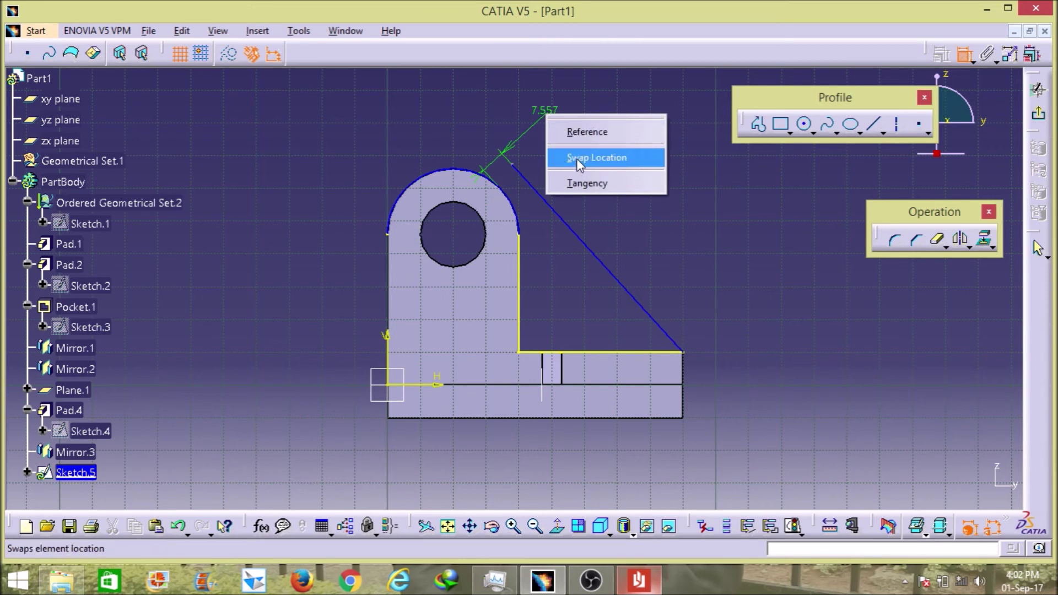
left_click(592, 187)
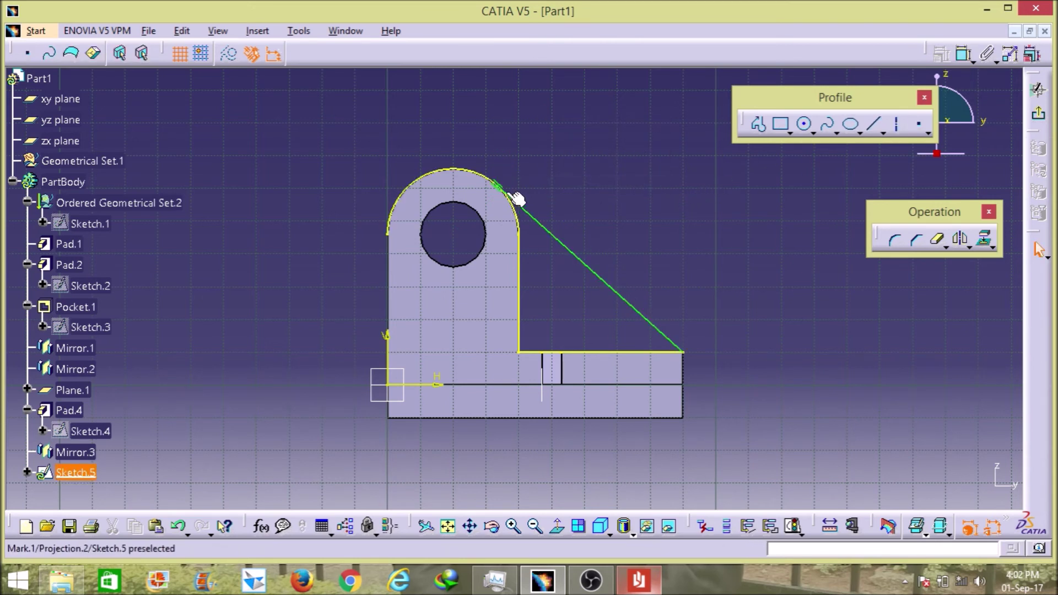
Extend the slanted line past its tangency point and trim away the excess beyond the arc with Quick Trim
left_click_drag(504, 193, 427, 124)
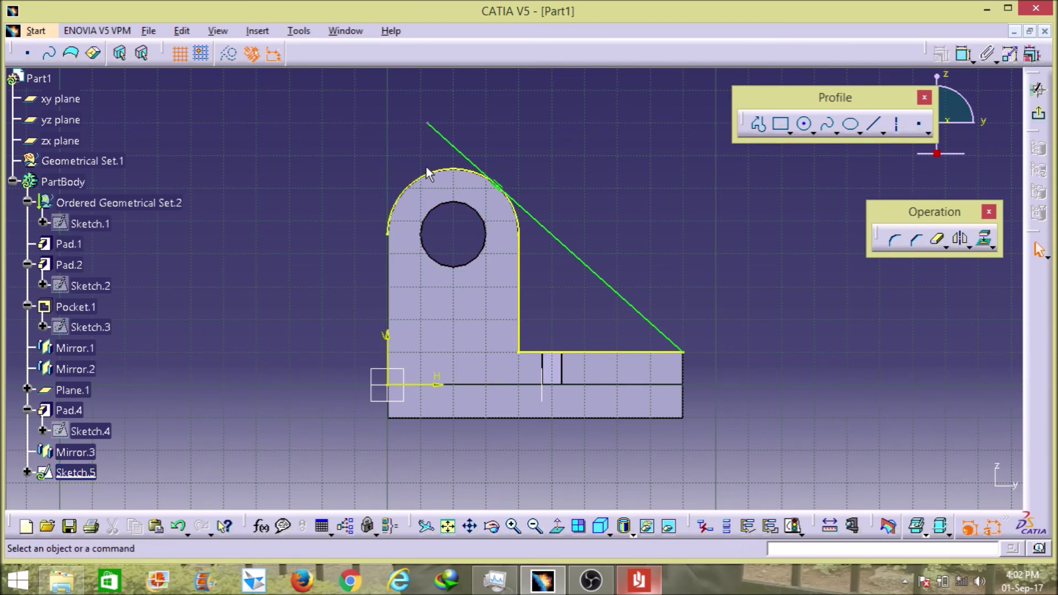
left_click(939, 241)
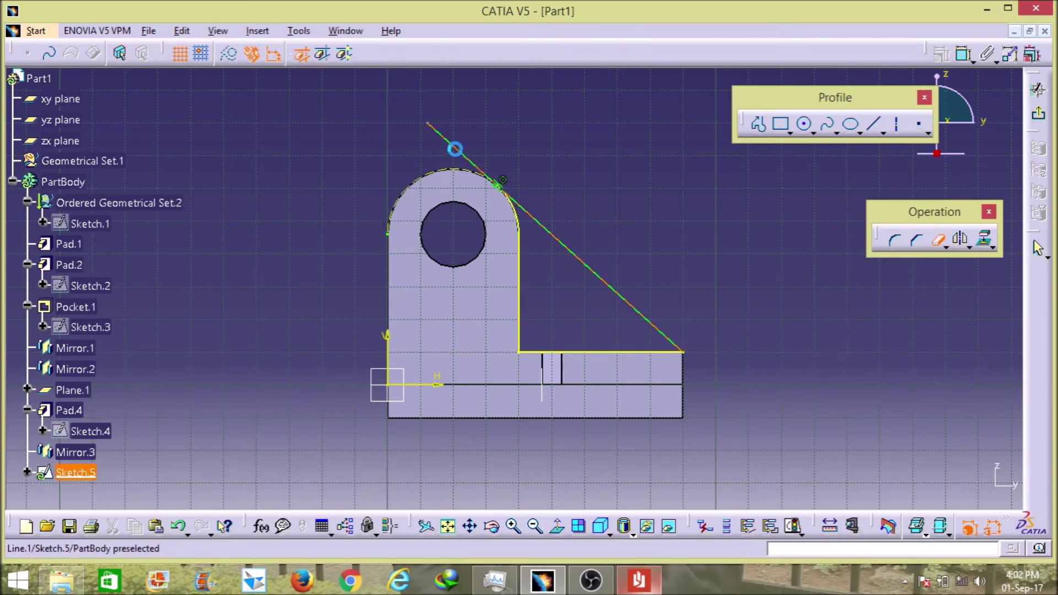
left_click(465, 157)
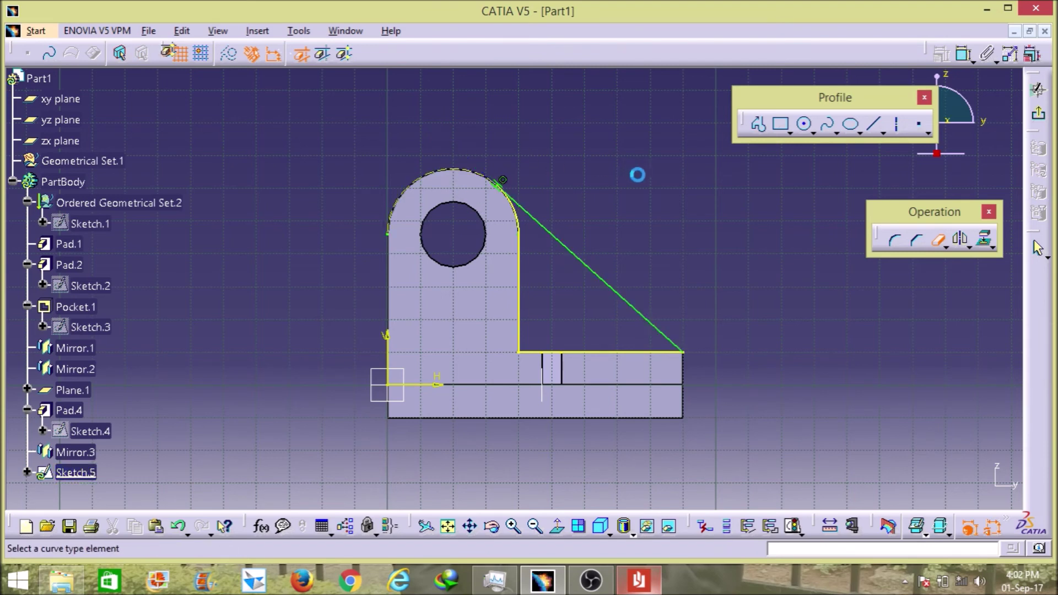
left_click(937, 240)
Exit the sketch and pad the central rib profile 3 mm with mirrored extent, checking the rib thickness in the PDF drawing
mouse_move(772, 220)
middle_mouse_down()
mouse_move(701, 286)
mouse_move(672, 296)
middle_mouse_up()
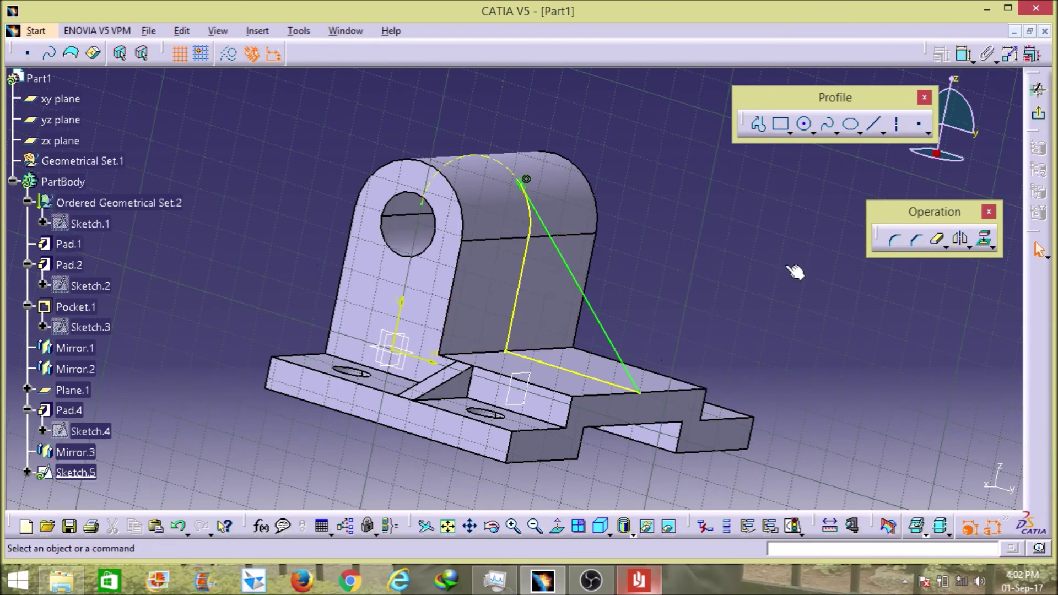
left_click(1038, 112)
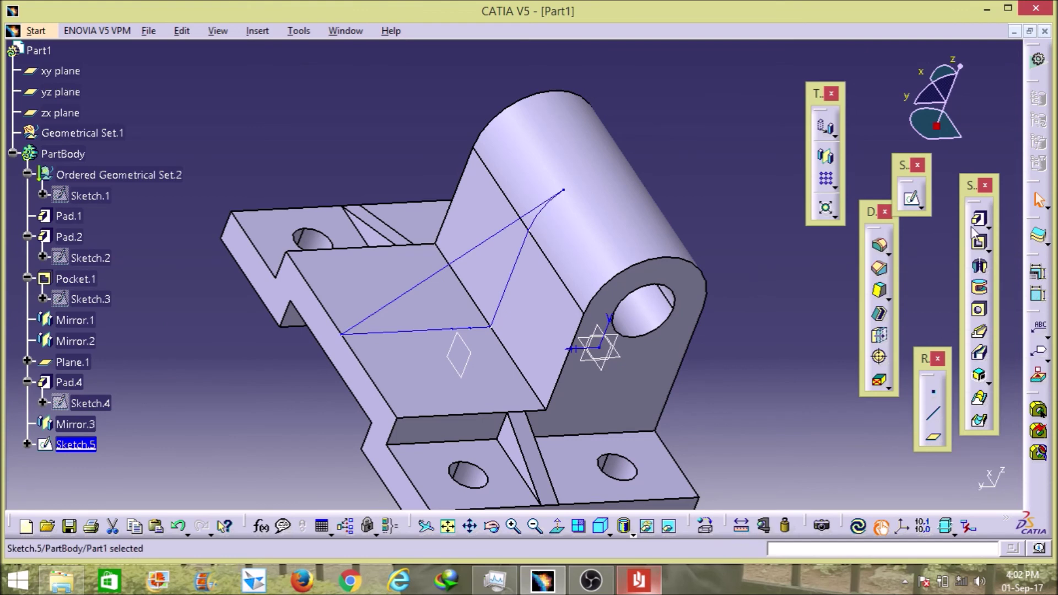
left_click(975, 223)
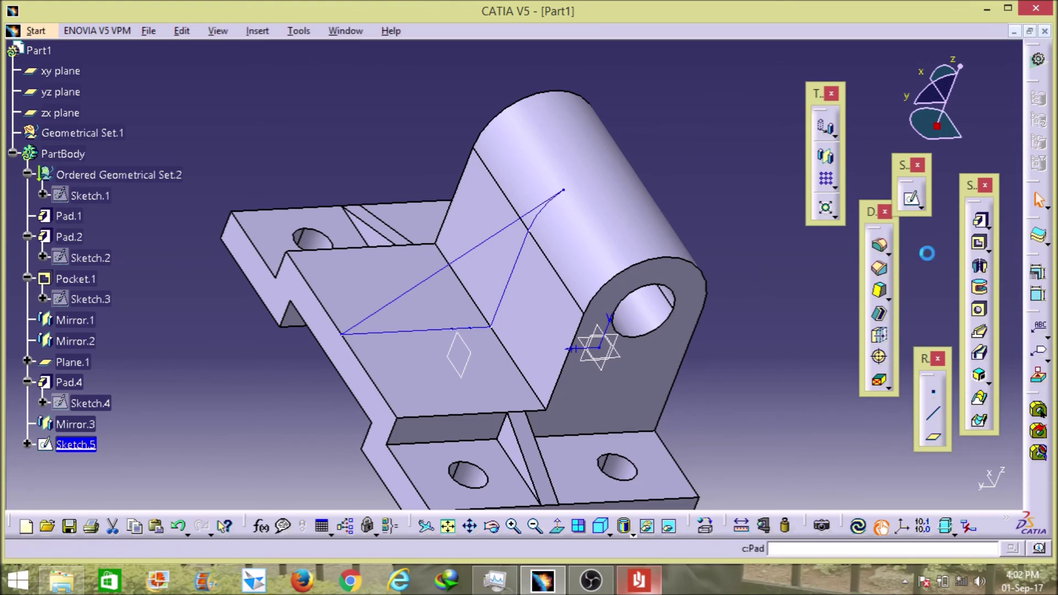
middle_click_drag(223, 423, 648, 403)
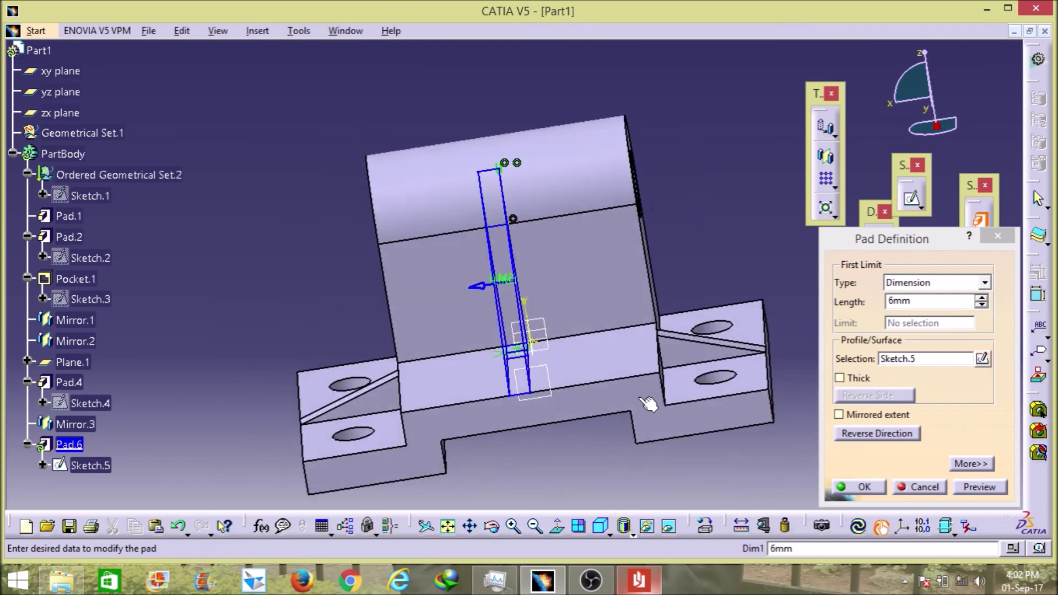
left_click(838, 414)
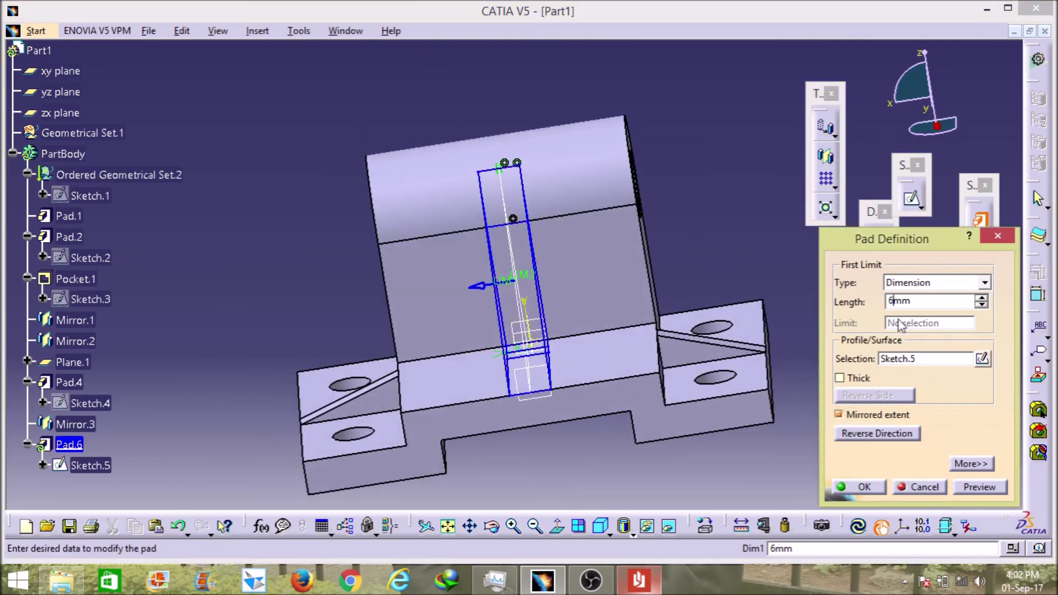
type("3")
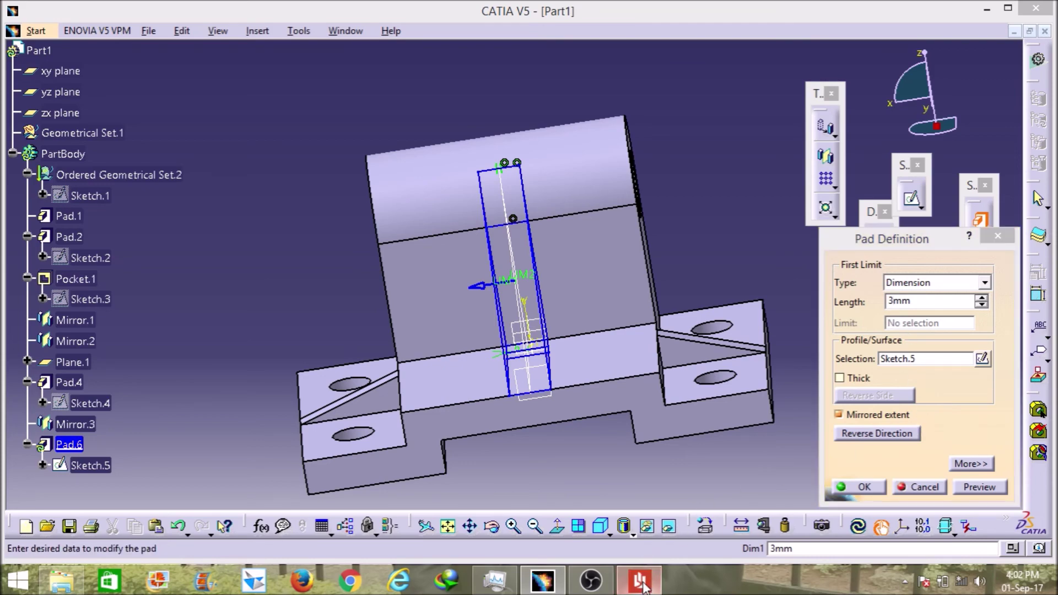
left_click(529, 407)
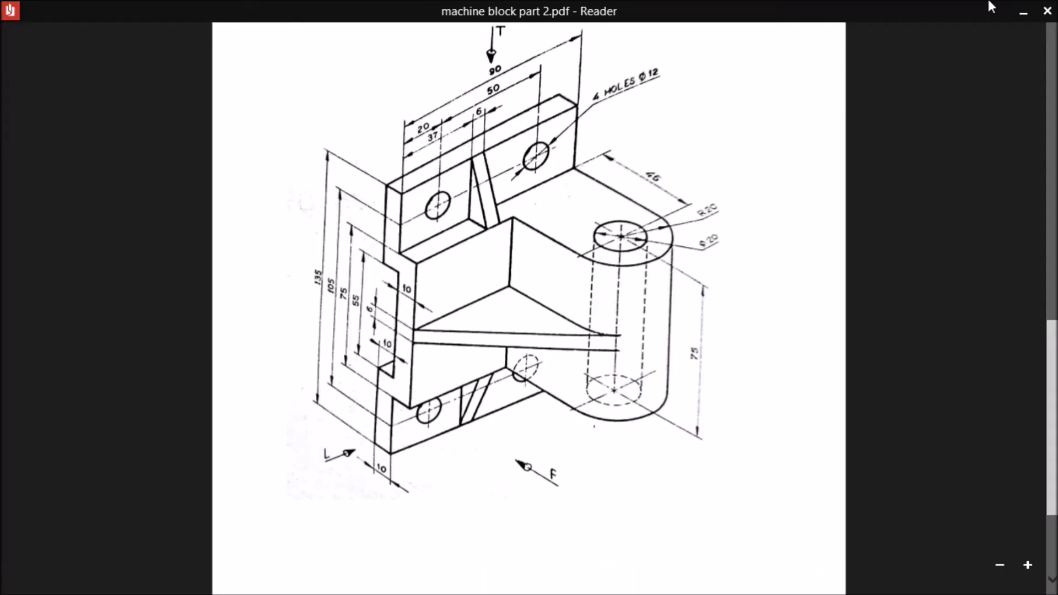
left_click(1023, 12)
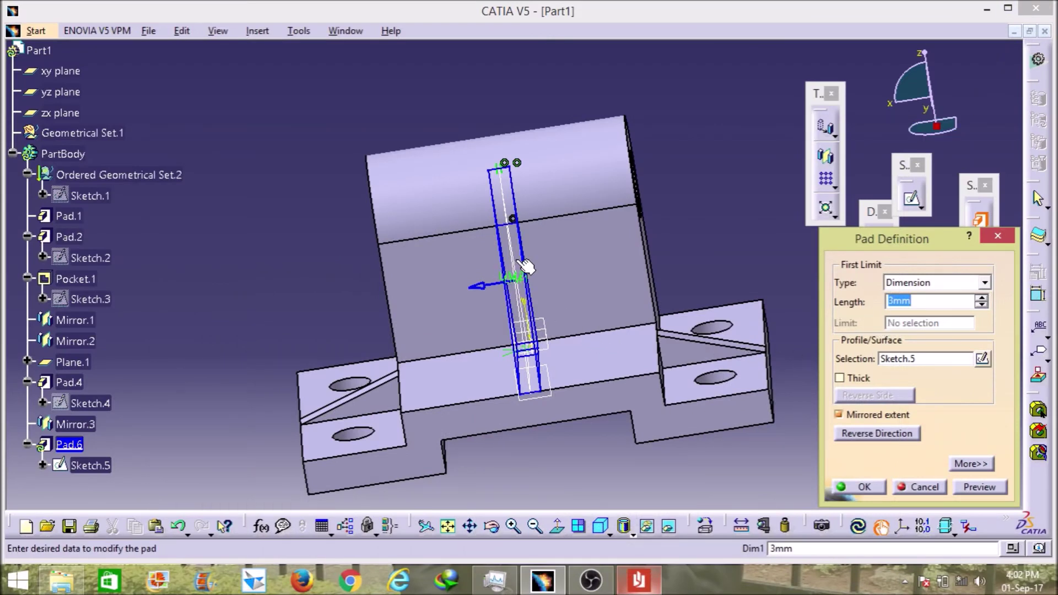
left_click(866, 488)
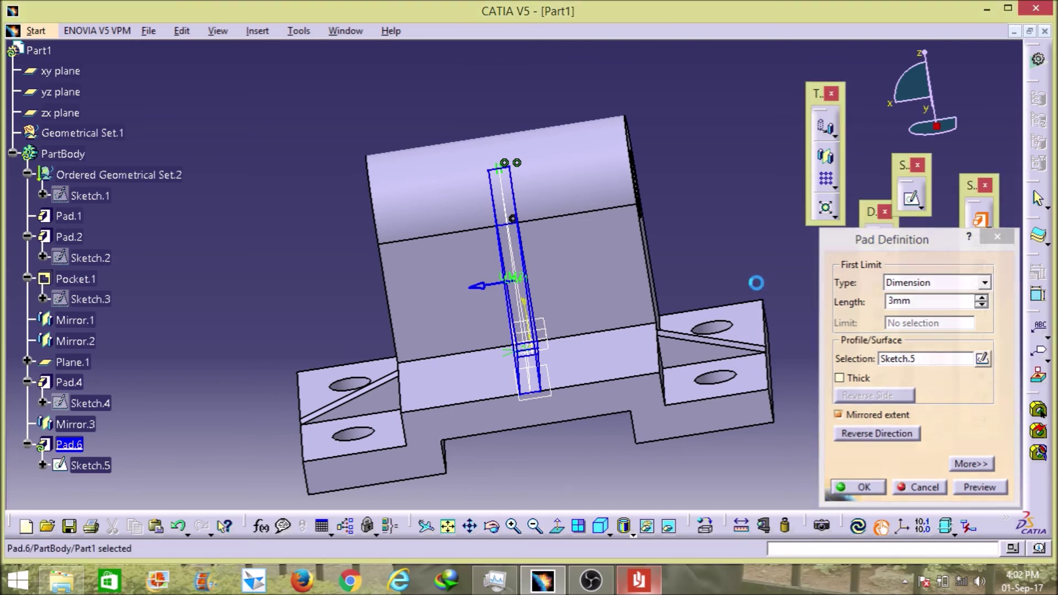
Inspect the central rib on the model and compare it with the PDF drawing
middle_click_drag(748, 266, 685, 413)
middle_click_drag(548, 57, 673, 421)
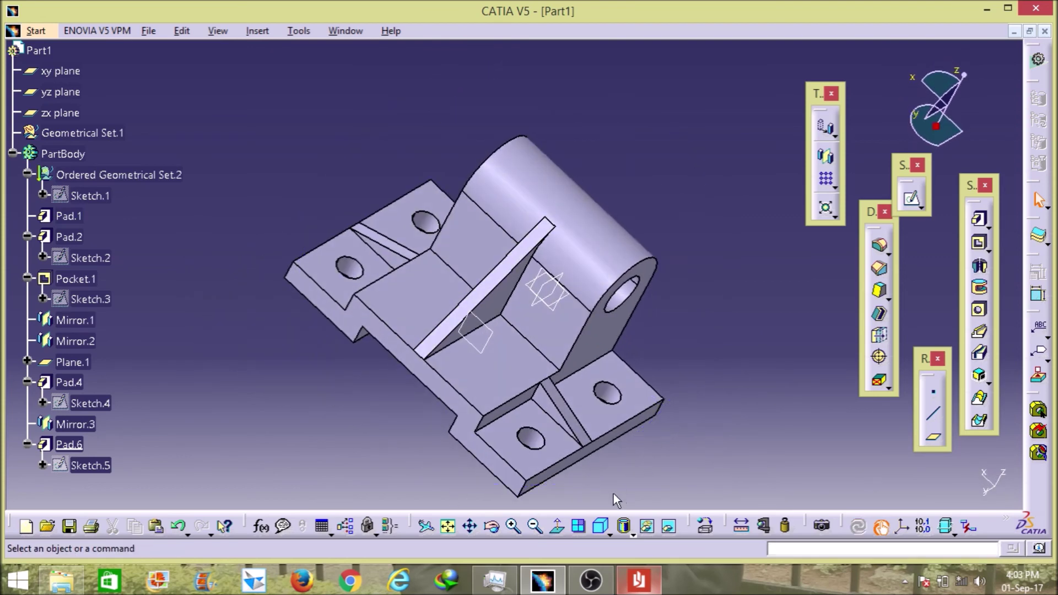
left_click(638, 579)
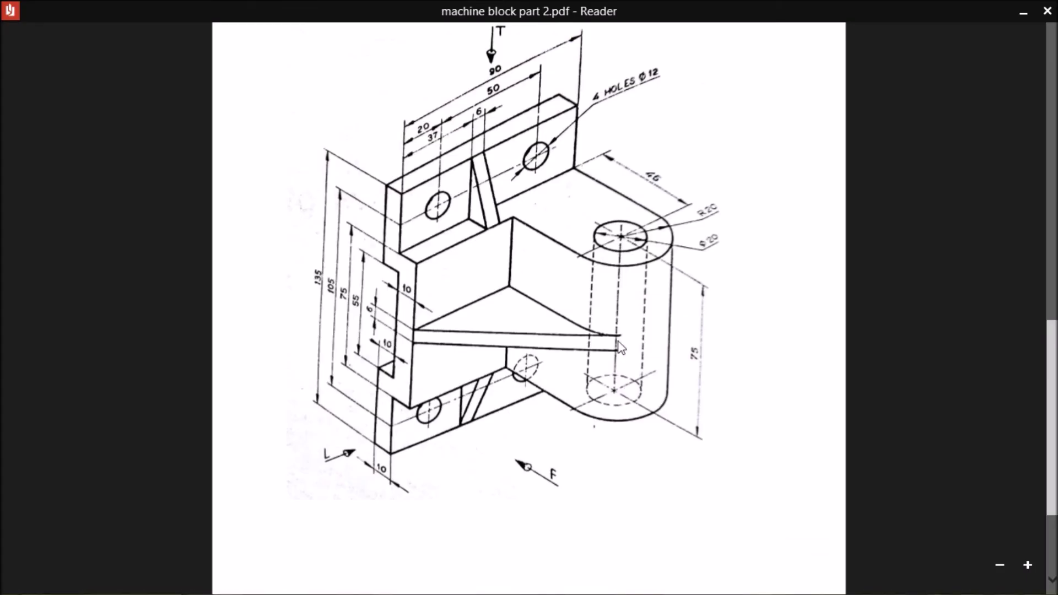
left_click(1024, 11)
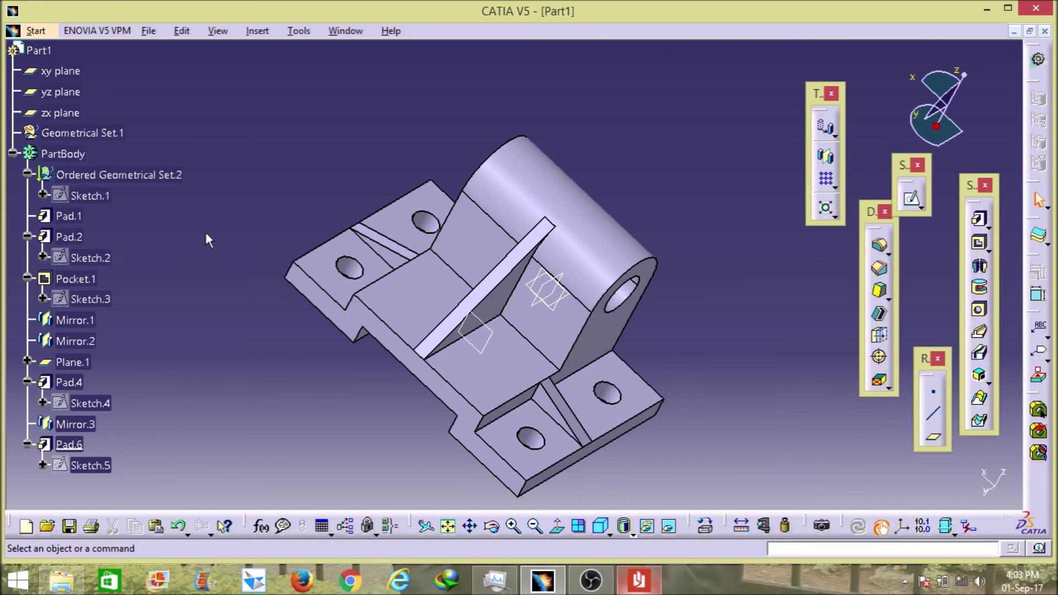
Set the fill colour of the main block pad (Pad.1) to red
left_click(68, 216)
left_click(138, 281)
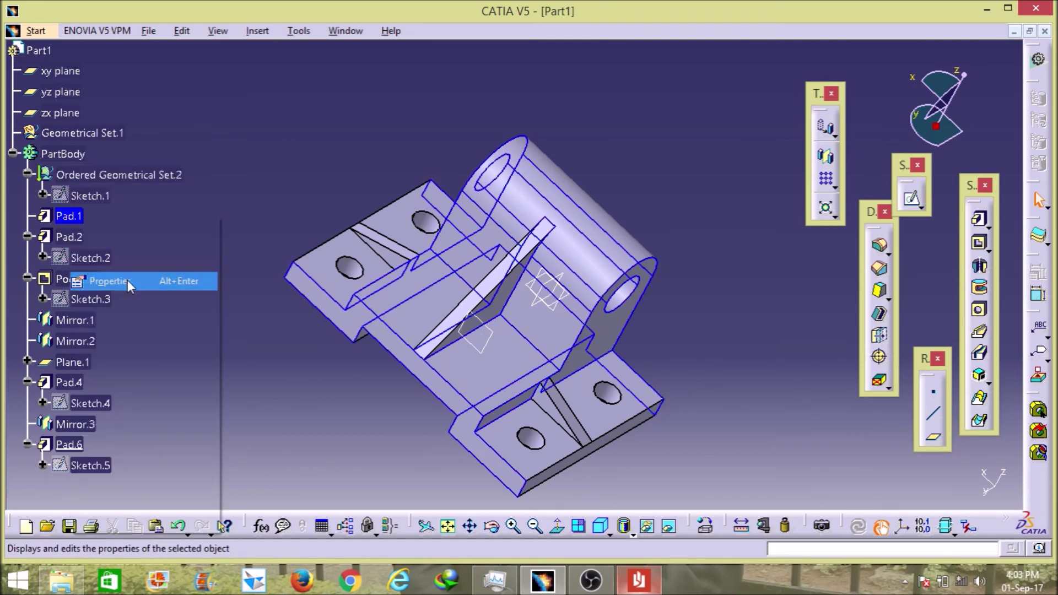
left_click(763, 141)
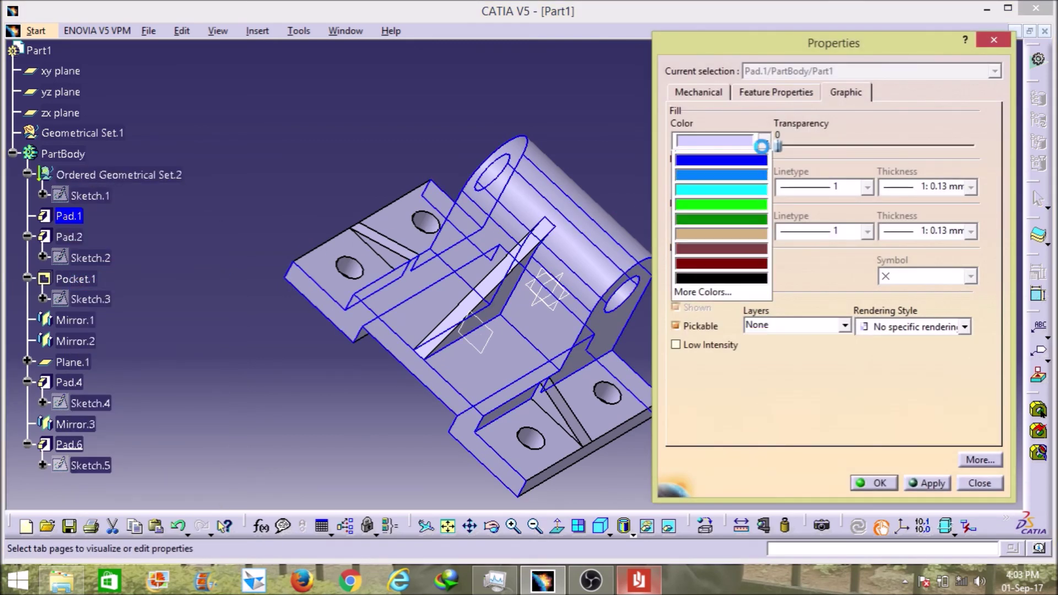
left_click(745, 208)
left_click(875, 483)
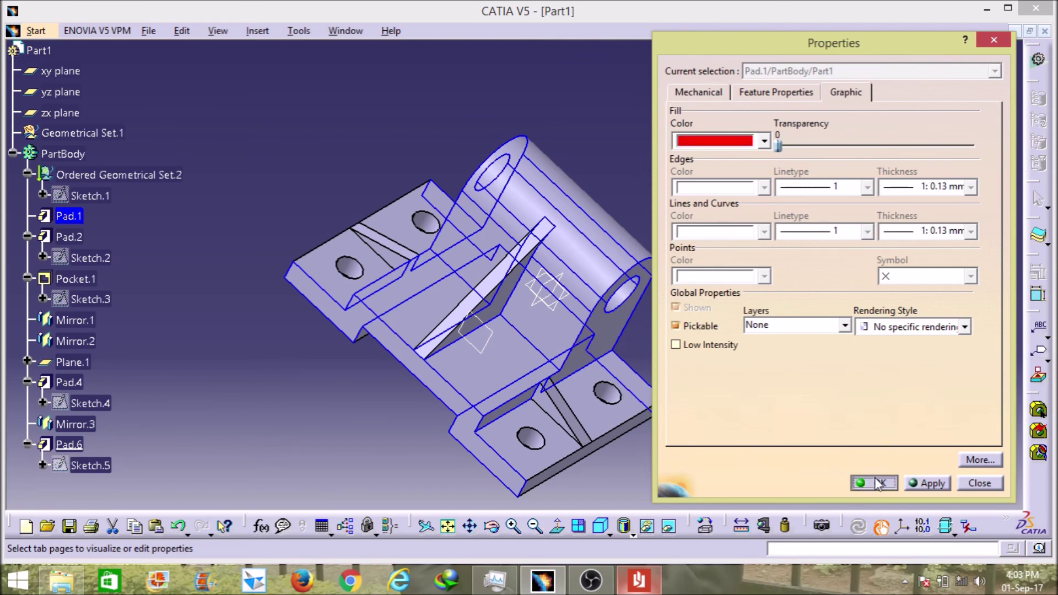
left_click(269, 368)
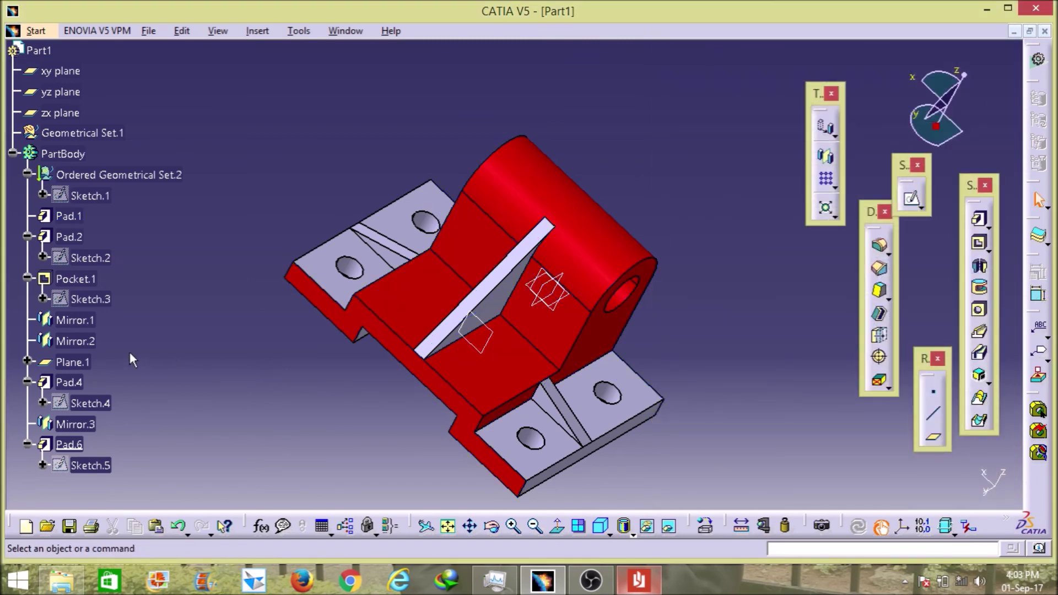
Set the fill colour of the flange pad (Pad.2) to orange
right_click(72, 237)
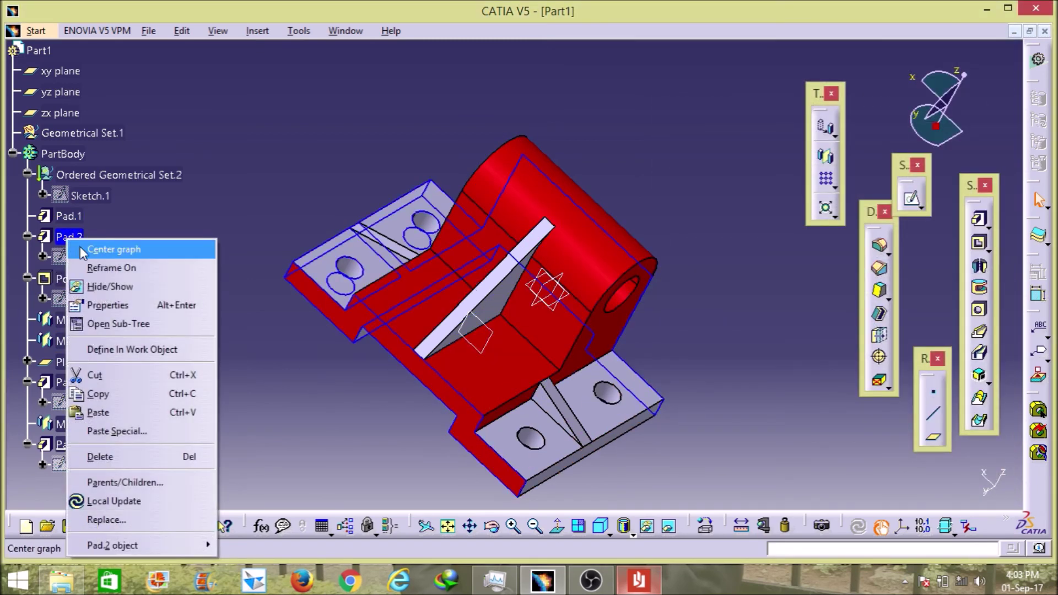
left_click(108, 305)
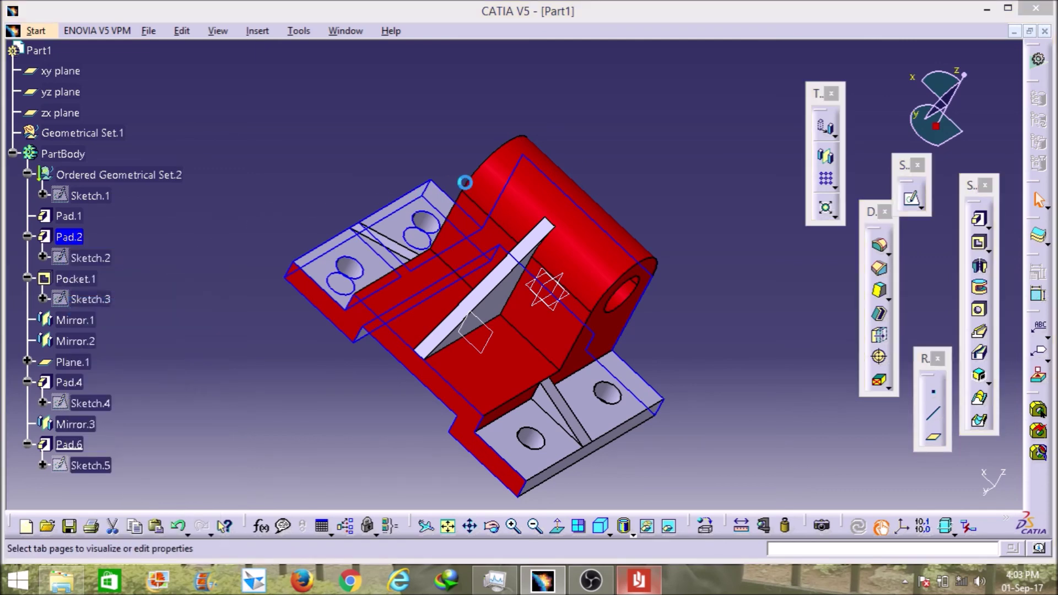
left_click(763, 142)
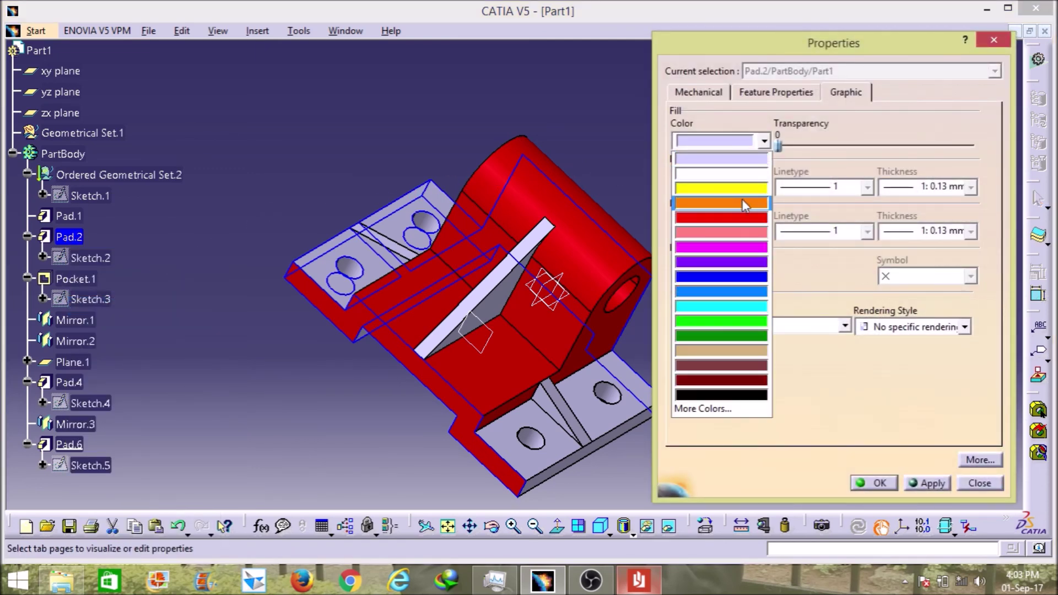
left_click(740, 204)
left_click(873, 483)
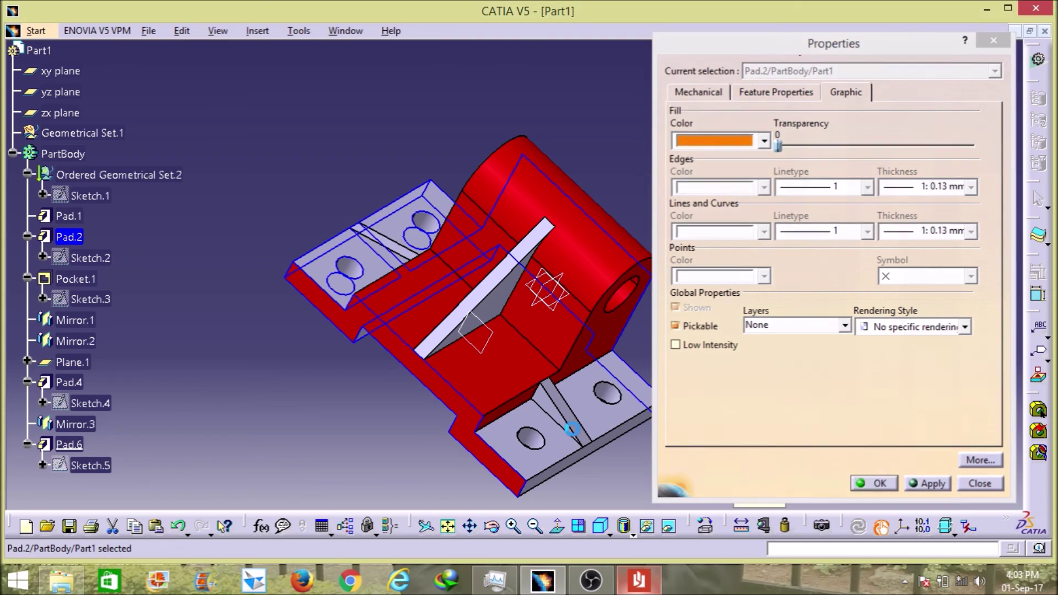
left_click(231, 337)
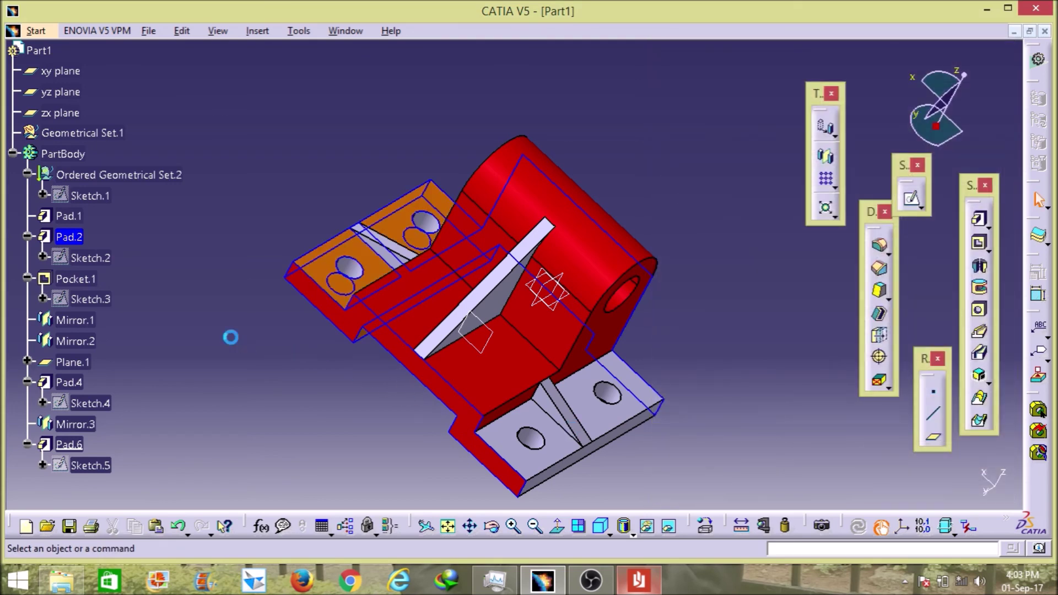
Set the fill colour of the flange holes pocket (Pocket.1) to magenta
right_click(80, 278)
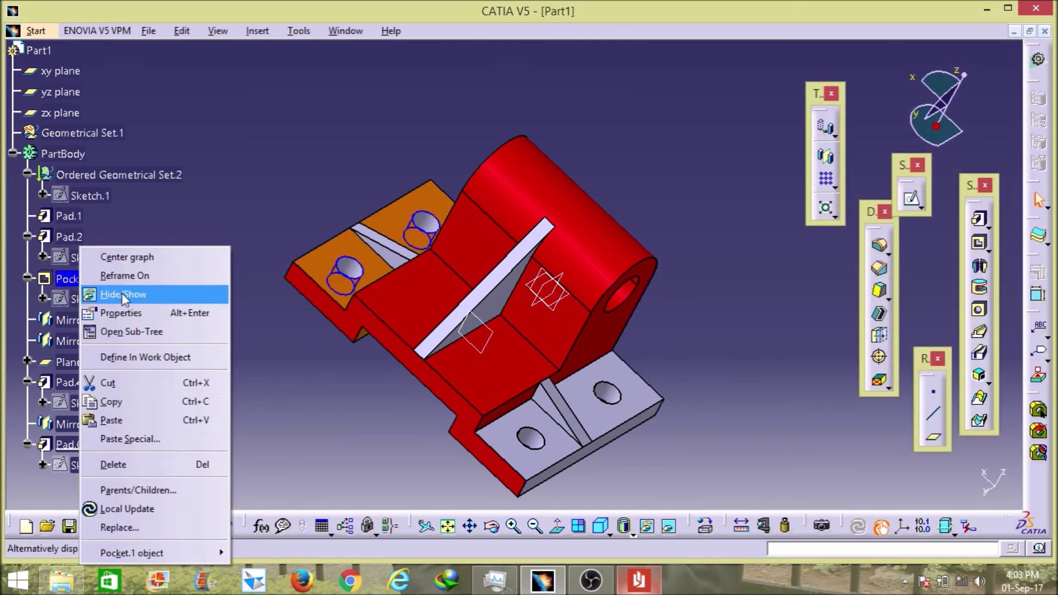
left_click(120, 313)
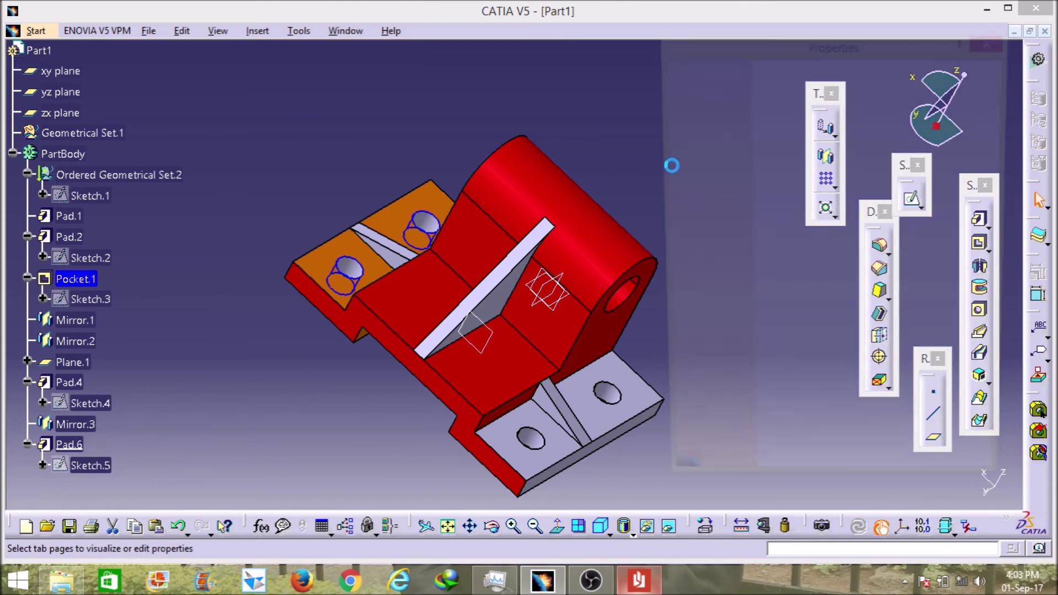
left_click(764, 142)
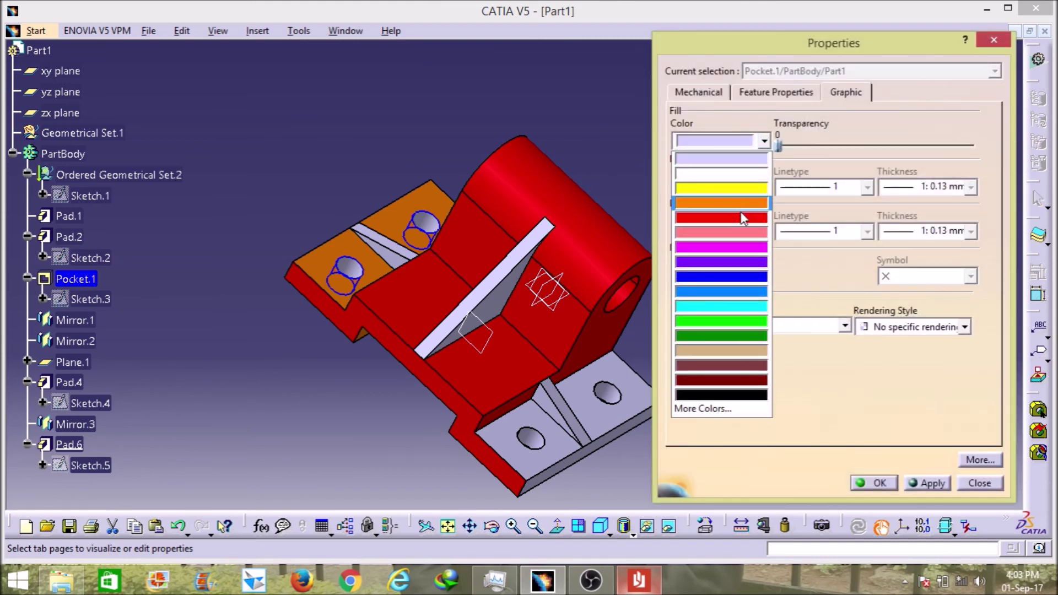
left_click(736, 247)
left_click(873, 484)
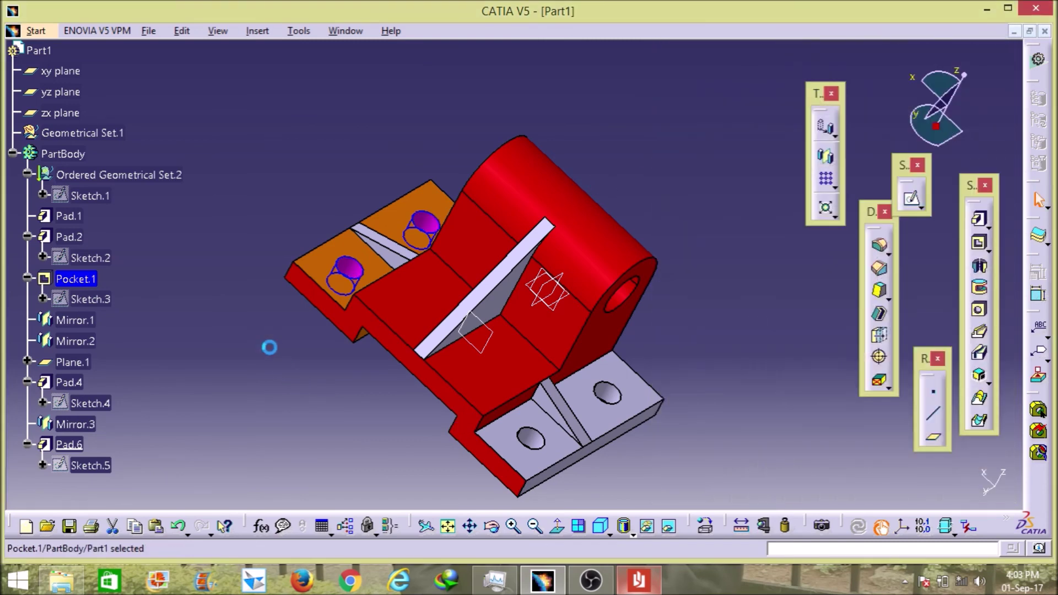
left_click(269, 347)
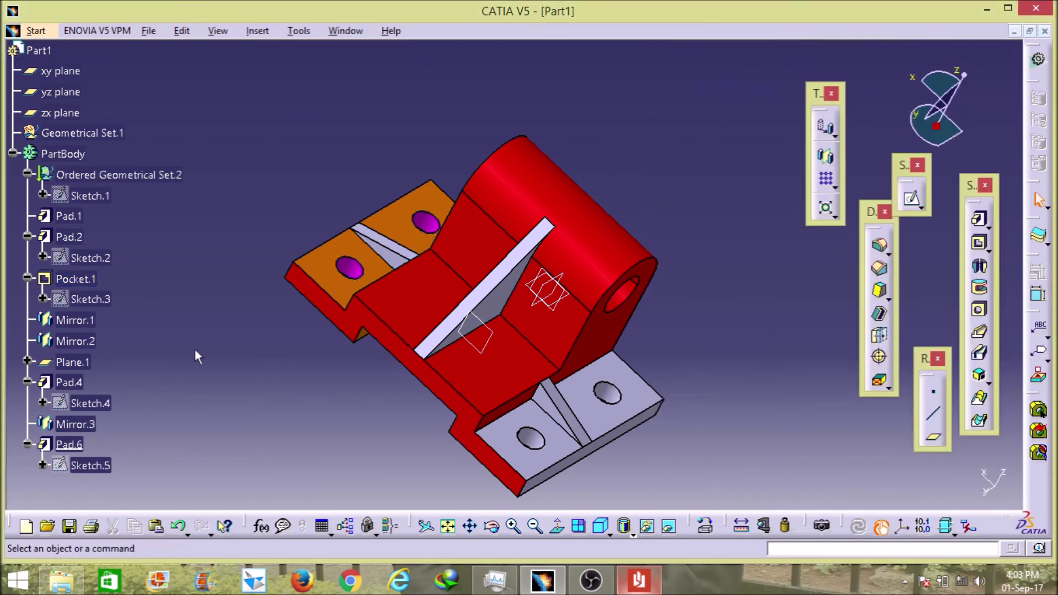
Set the fill colour of the mirrored flange (Mirror.1) to cyan
right_click(82, 323)
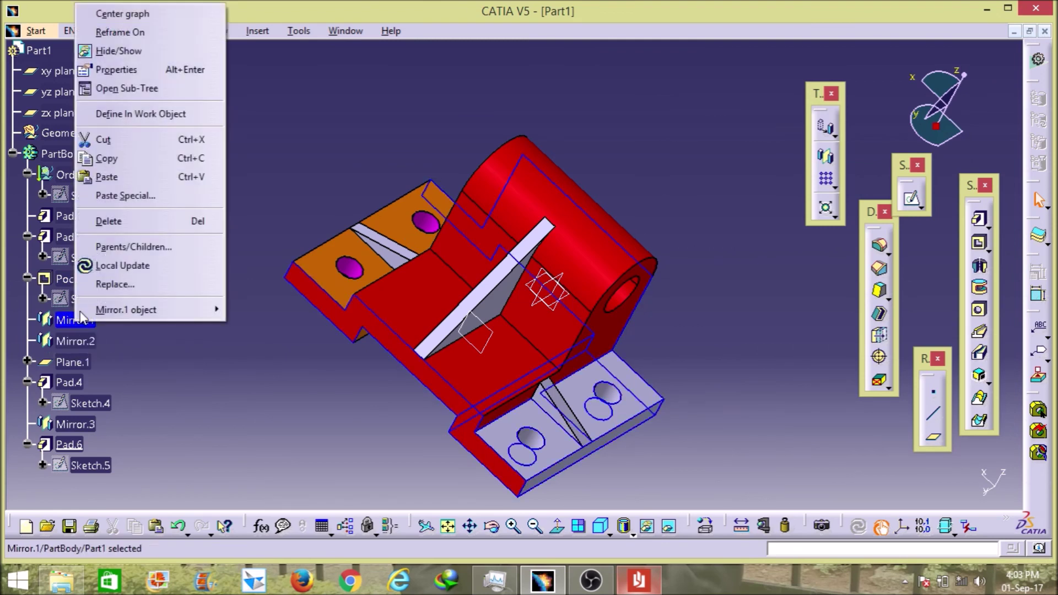
left_click(118, 70)
left_click(763, 139)
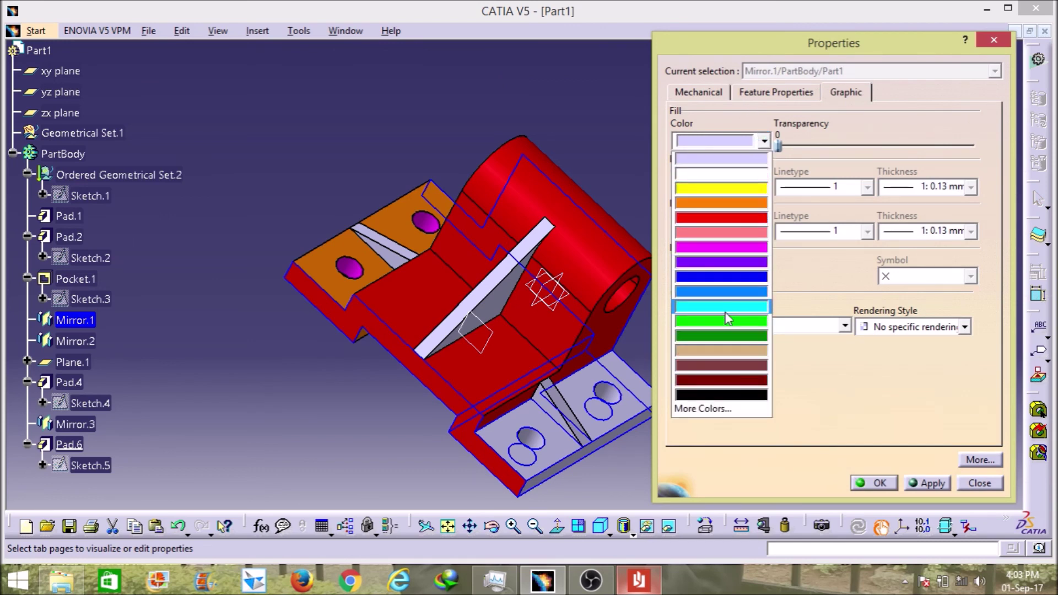
left_click(726, 312)
left_click(870, 484)
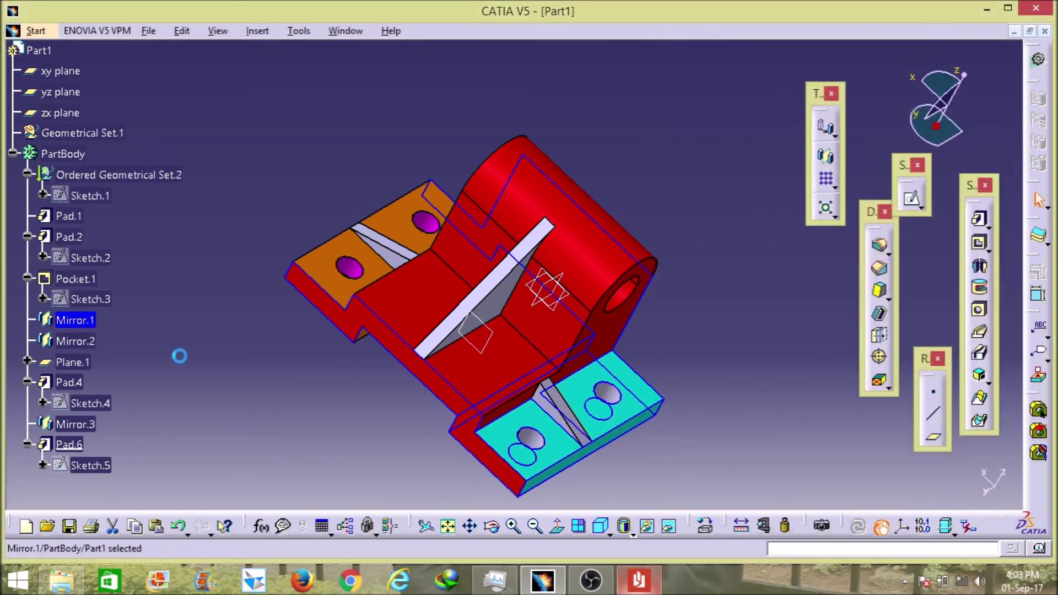
Set the fill colour of the mirrored flange holes (Mirror.2) to bright green
right_click(93, 334)
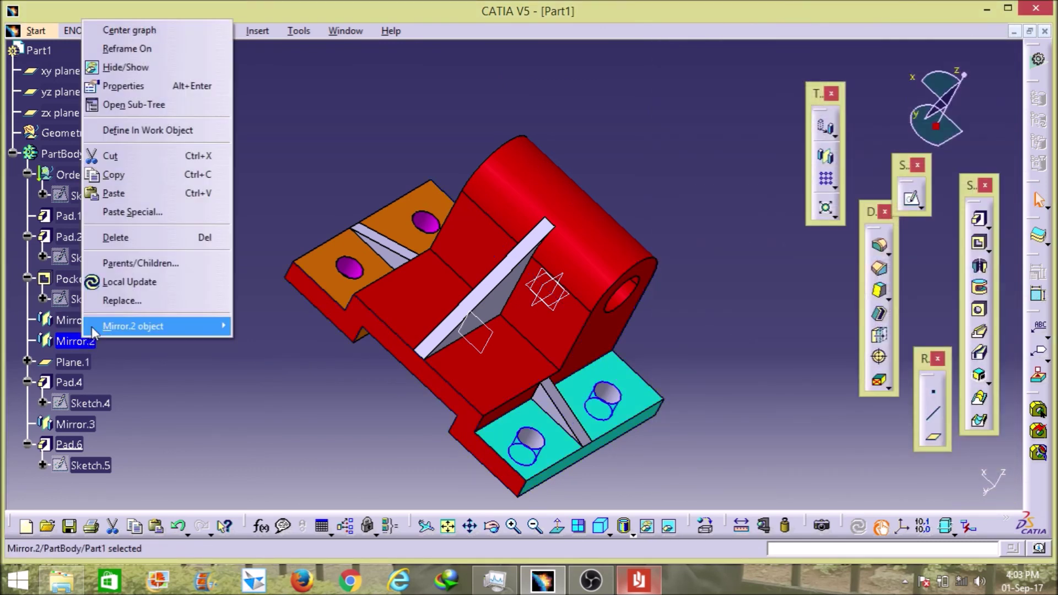
left_click(117, 88)
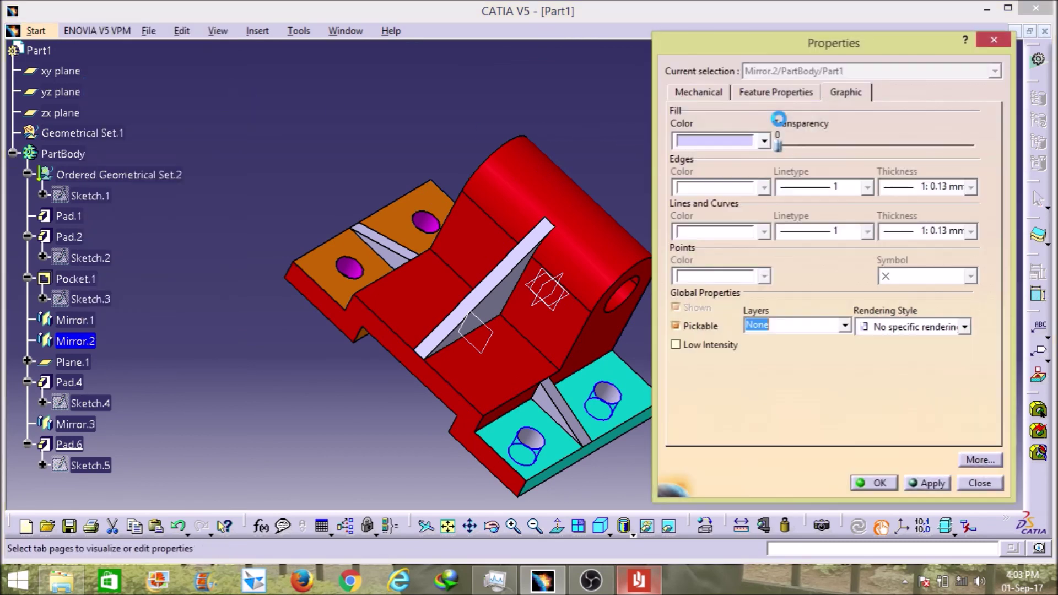
left_click(763, 141)
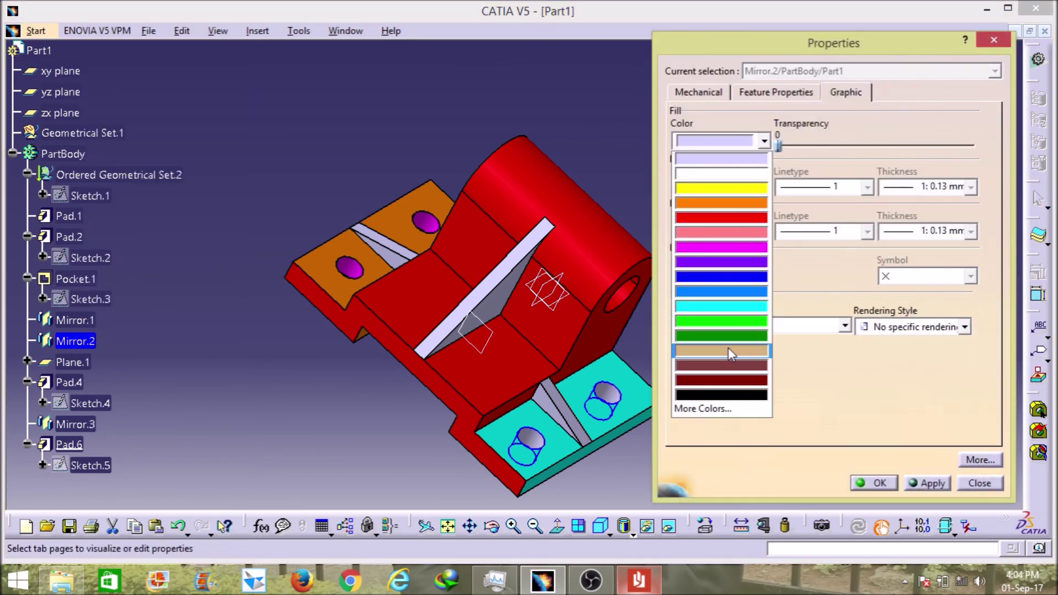
left_click(732, 322)
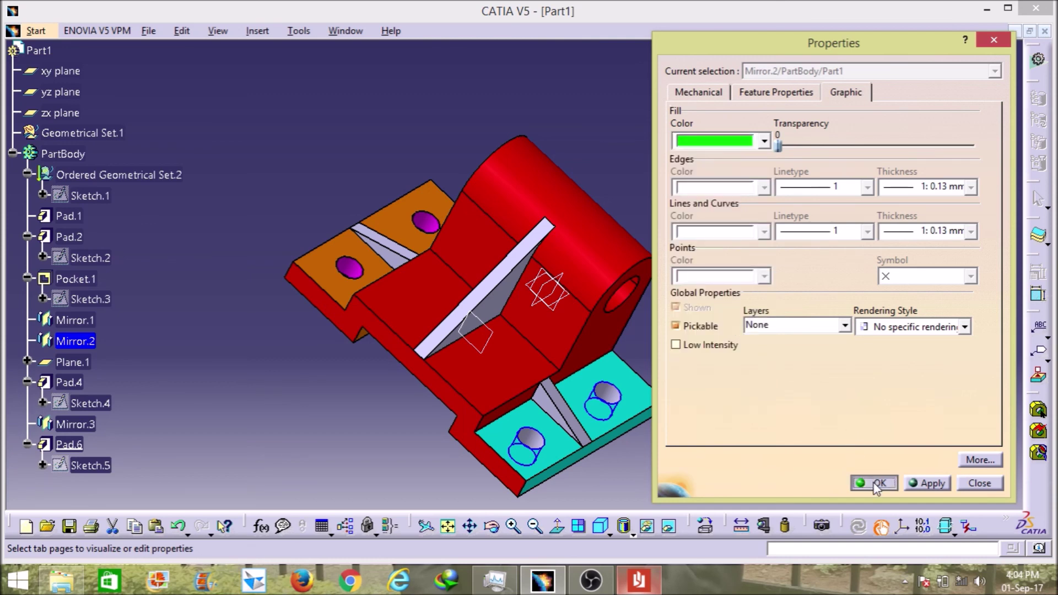
left_click(876, 484)
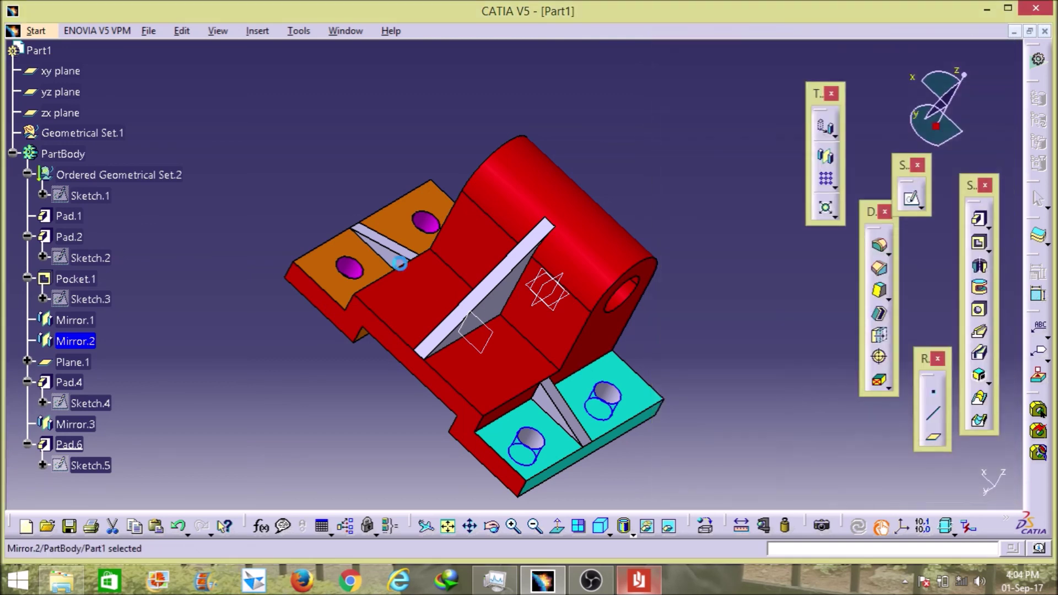
left_click(281, 150)
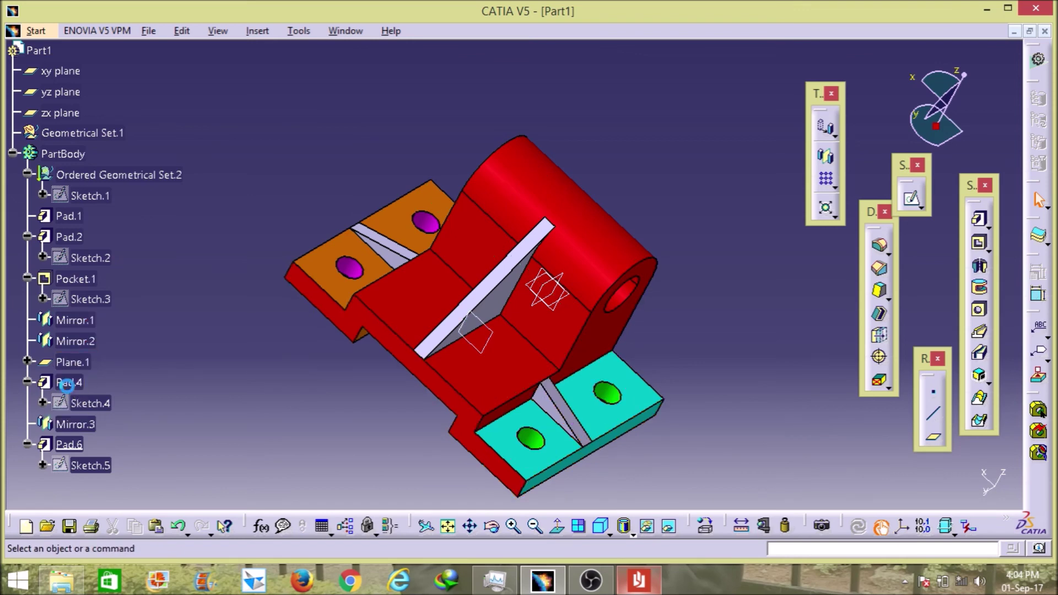
Set the fill colour of the flange rib pad (Pad.4) to dark red
right_click(76, 392)
left_click(127, 132)
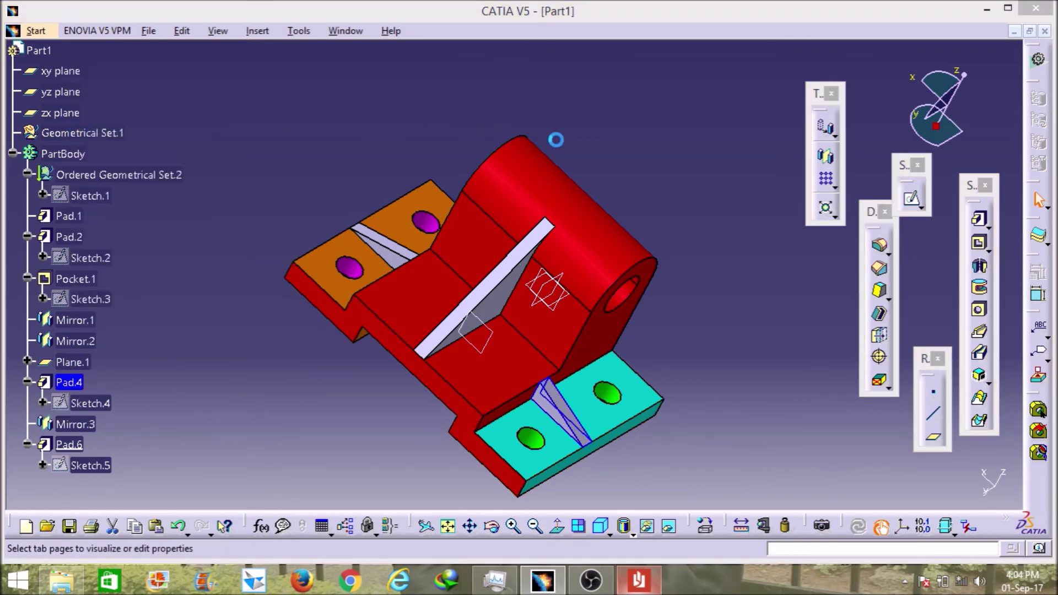
left_click(764, 142)
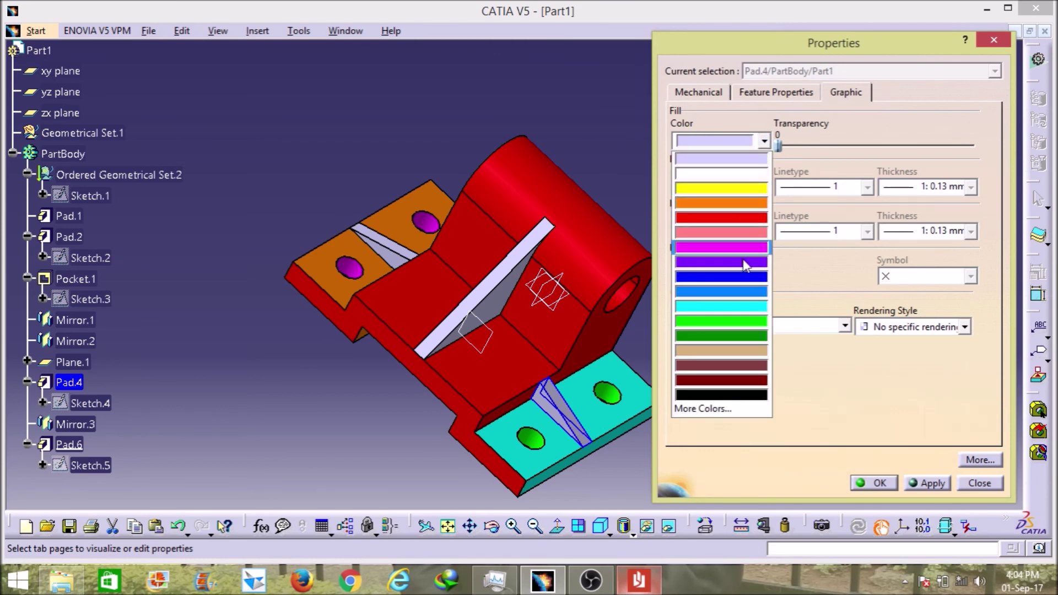
left_click(763, 378)
left_click(881, 483)
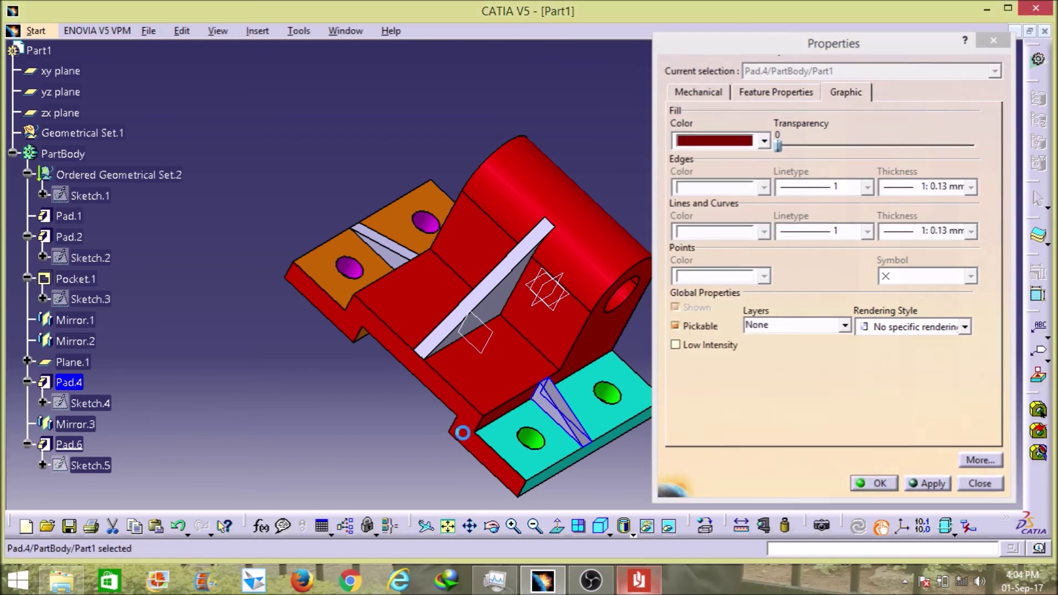
left_click(226, 366)
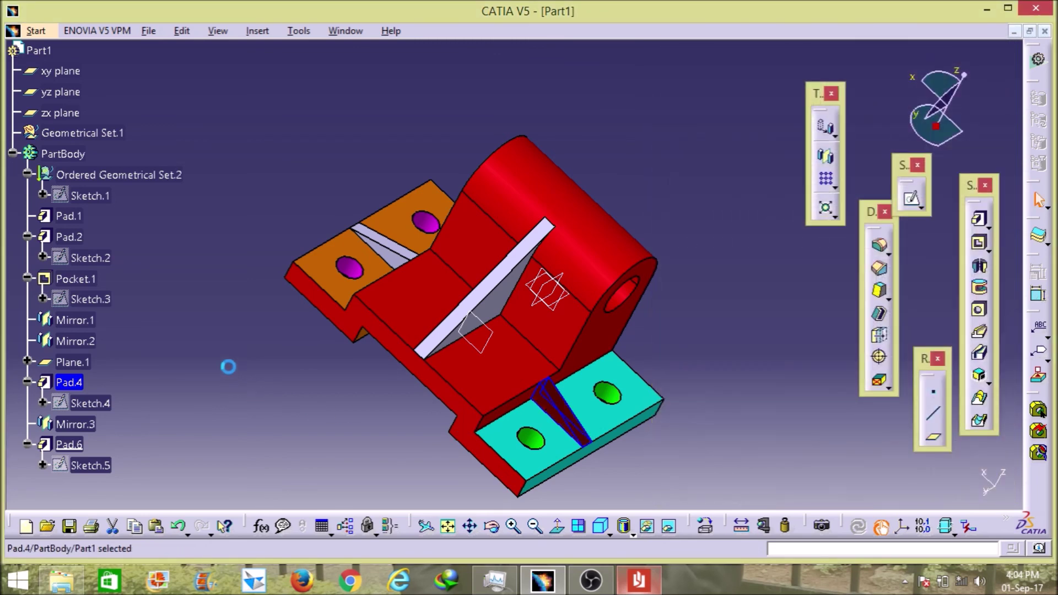
Set the fill colour of the mirrored flange rib (Mirror.3) to dark red
right_click(76, 423)
left_click(122, 168)
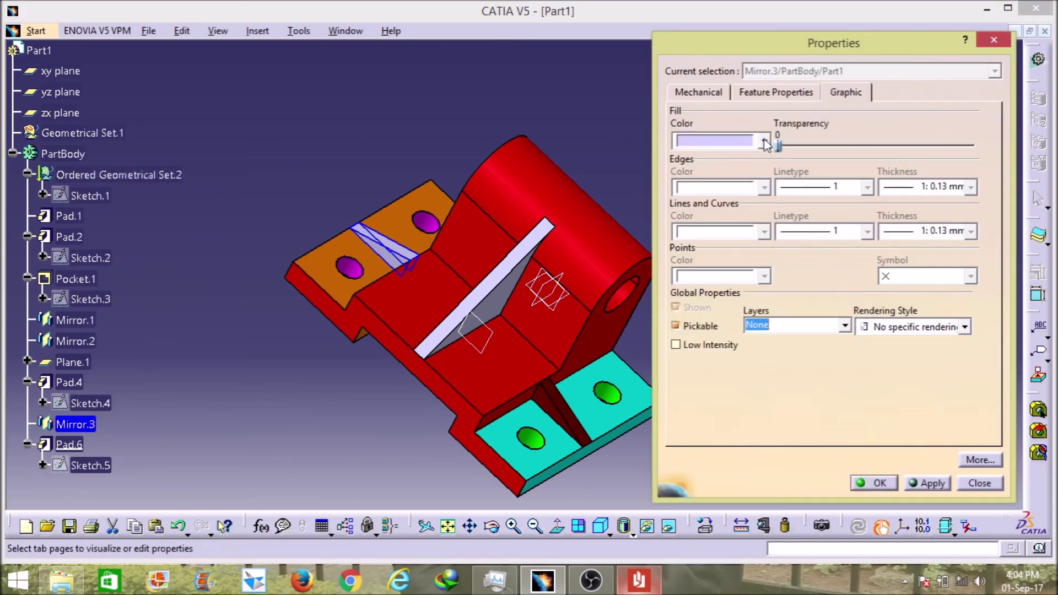
left_click(765, 142)
left_click(749, 375)
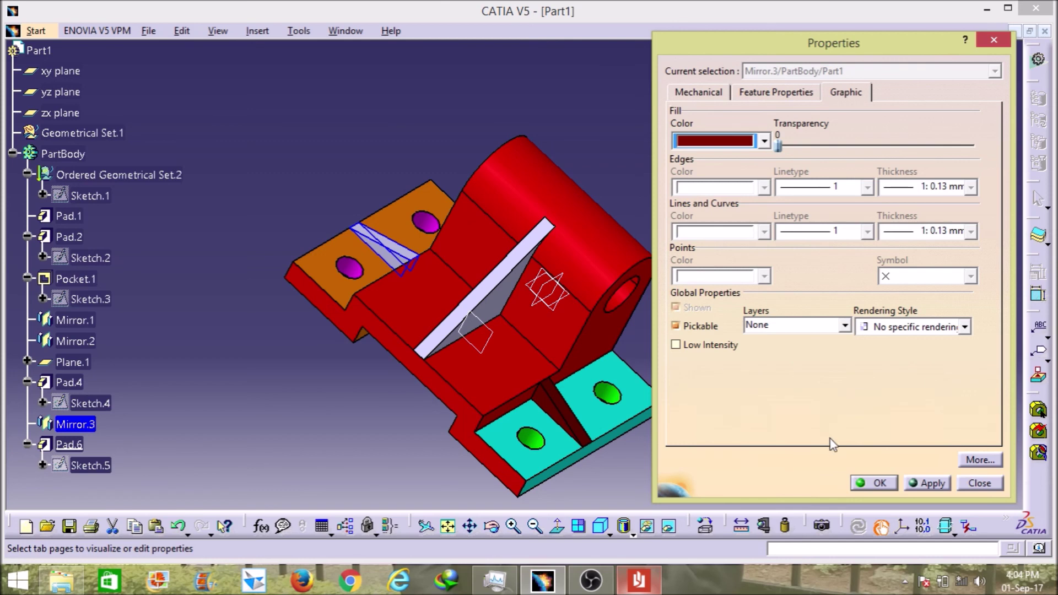
left_click(865, 483)
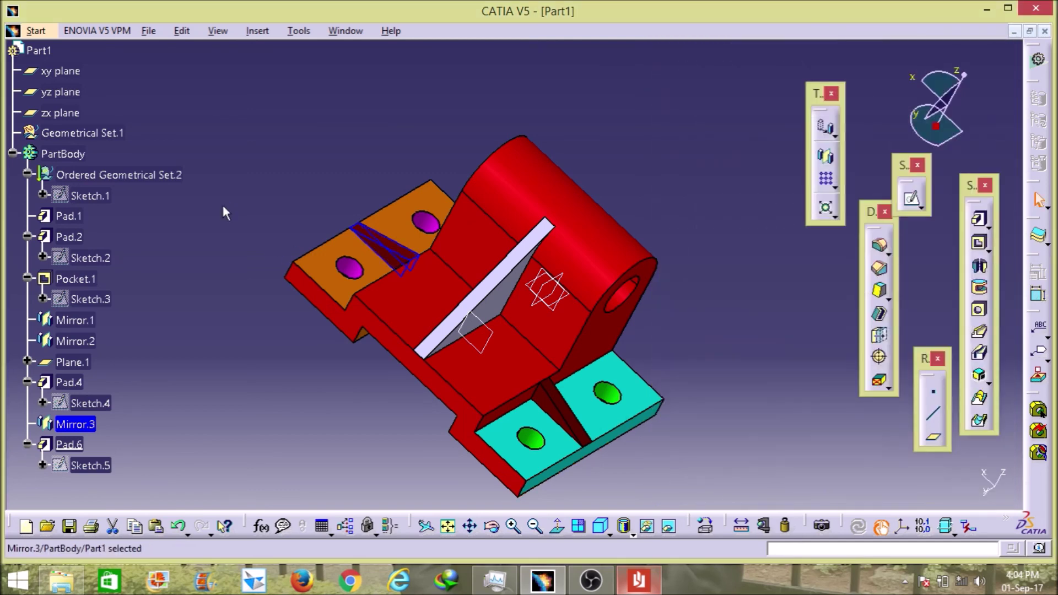
left_click(220, 206)
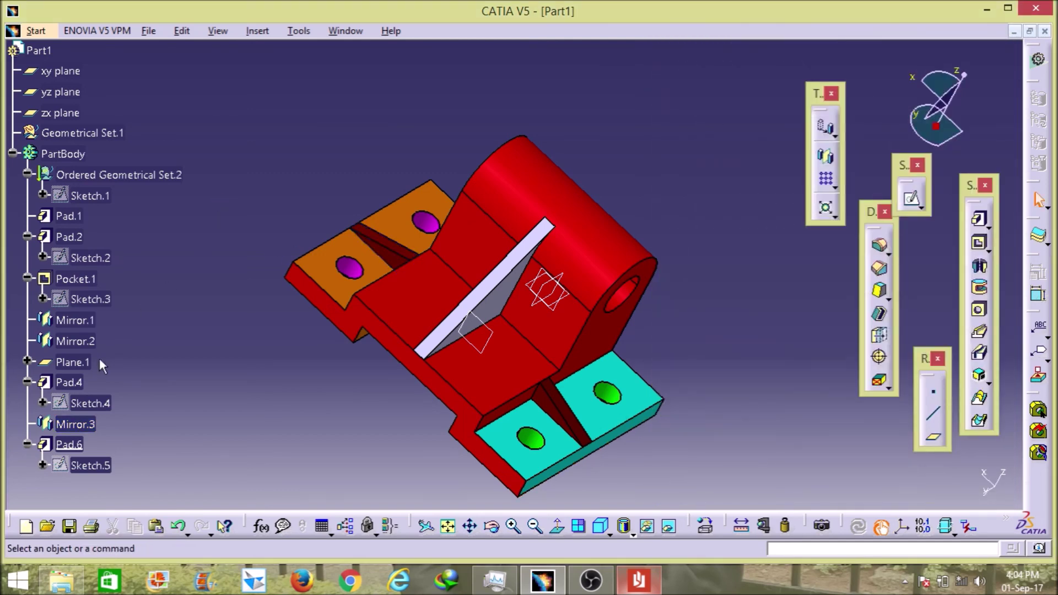
Set the fill colour of the central rib pad (Pad.6) to tan
right_click(83, 445)
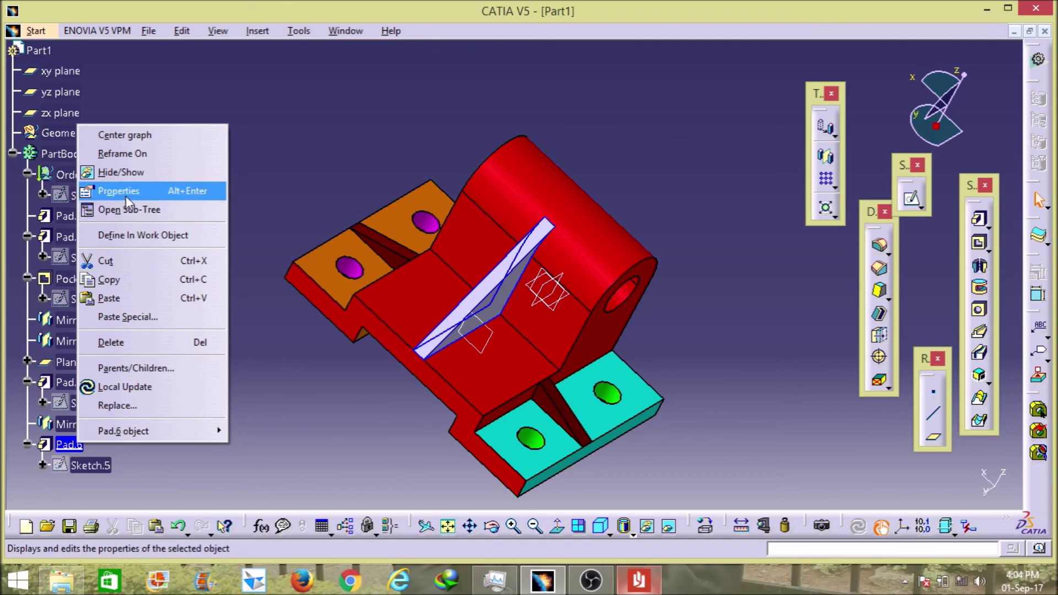
left_click(121, 190)
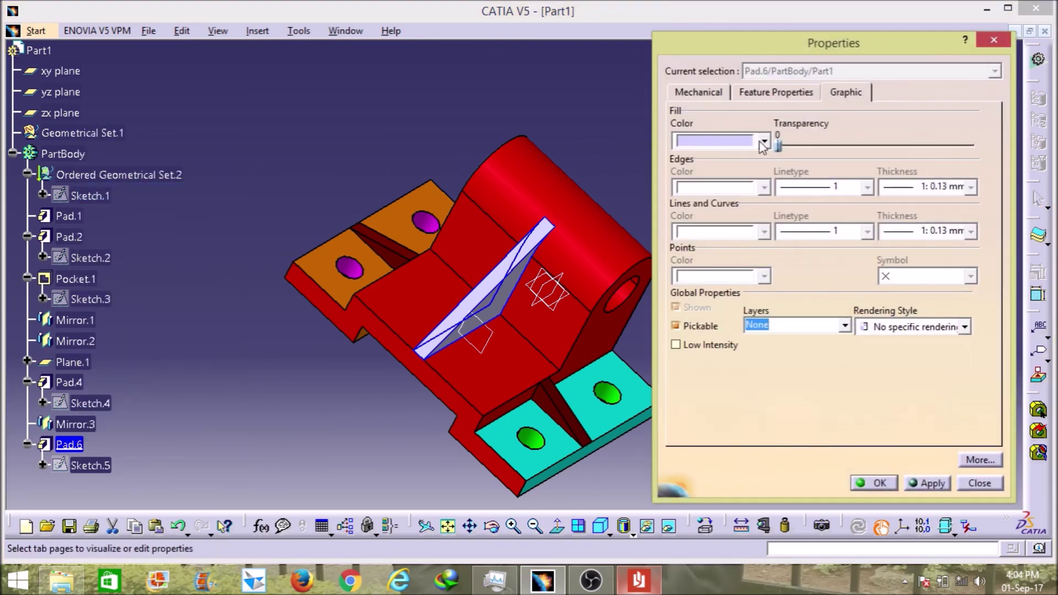
left_click(763, 142)
left_click(720, 351)
left_click(876, 483)
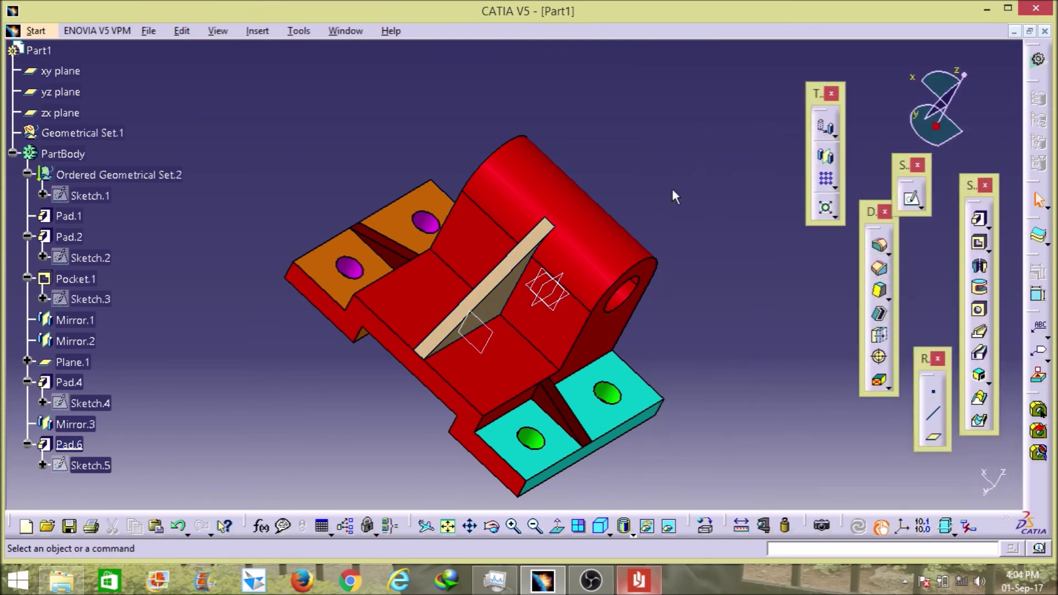
Switch the model display to shading without edges and hide the reference plane (Plane.1)
left_click(633, 533)
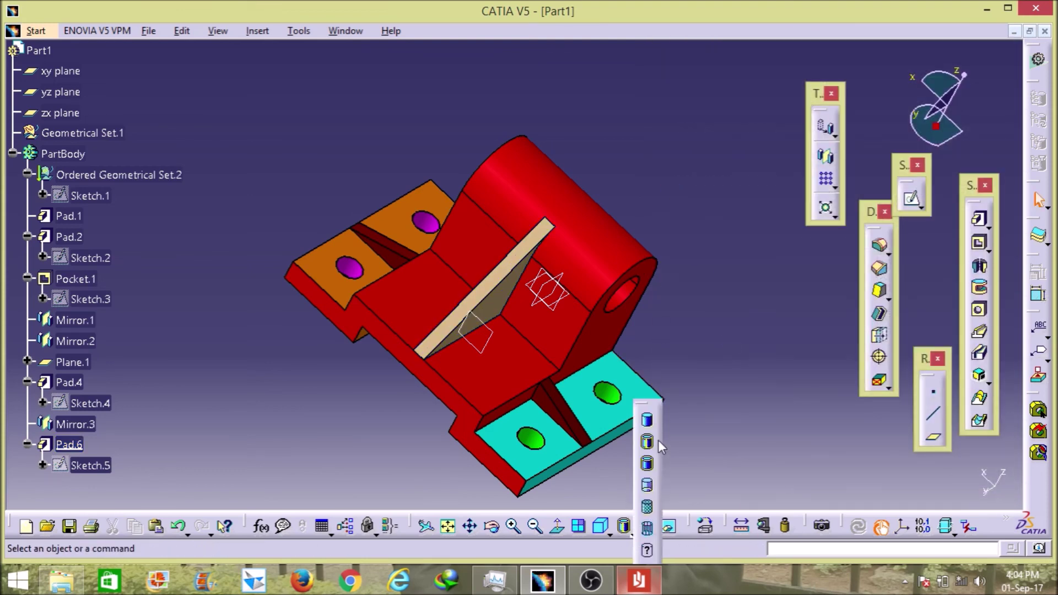
left_click(643, 417)
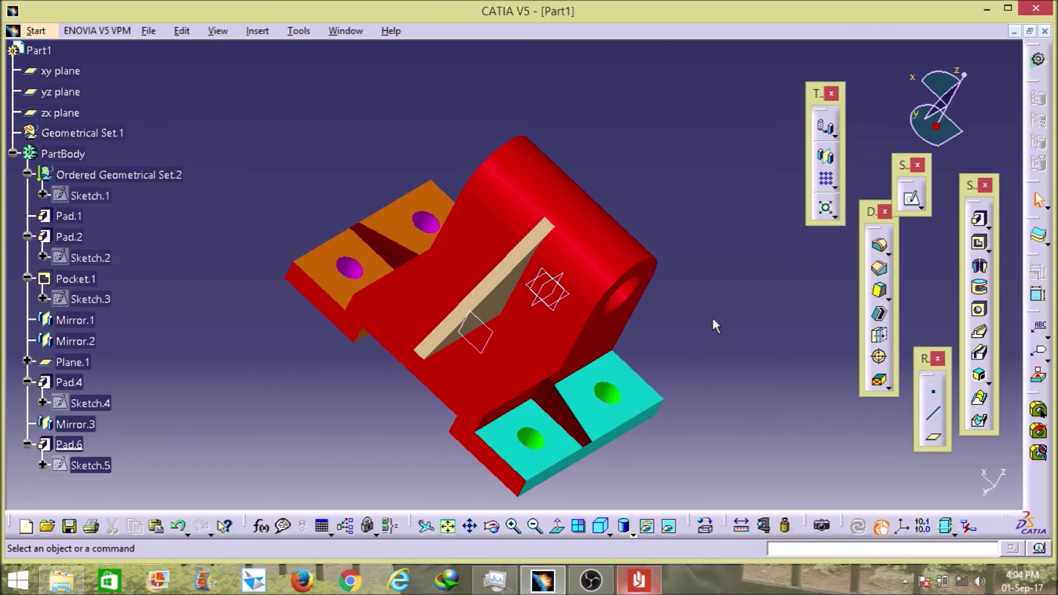
right_click(492, 333)
left_click(537, 61)
middle_click_drag(353, 411, 299, 434)
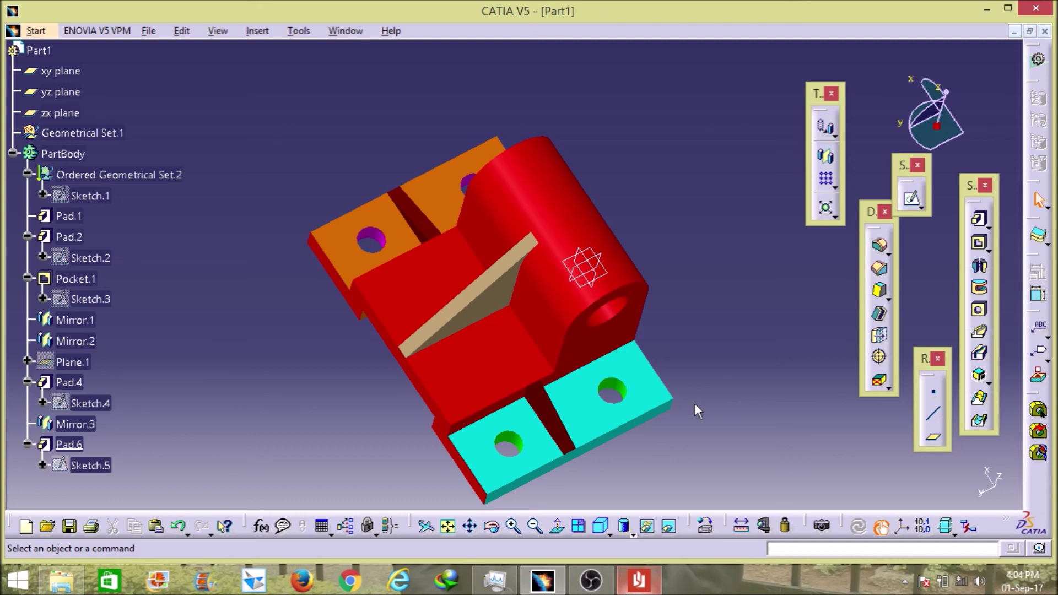
Review the command list and the drawing in machine block part 2.pdf and return to the CATIA model
left_click(636, 583)
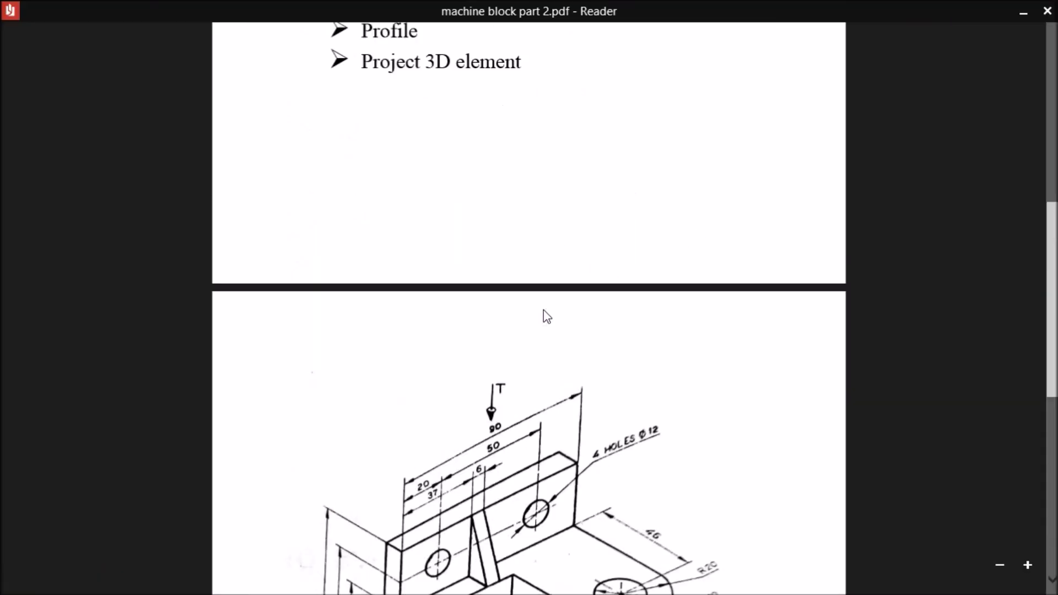
scroll(543, 310, "up", 10)
scroll(581, 381, "down", 8)
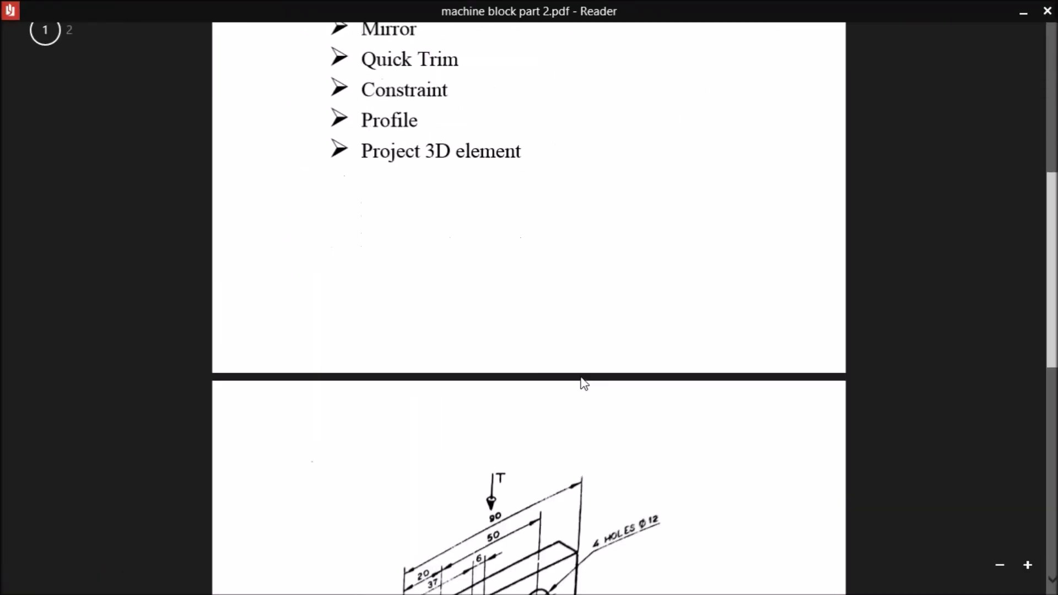
key("alt+Tab")
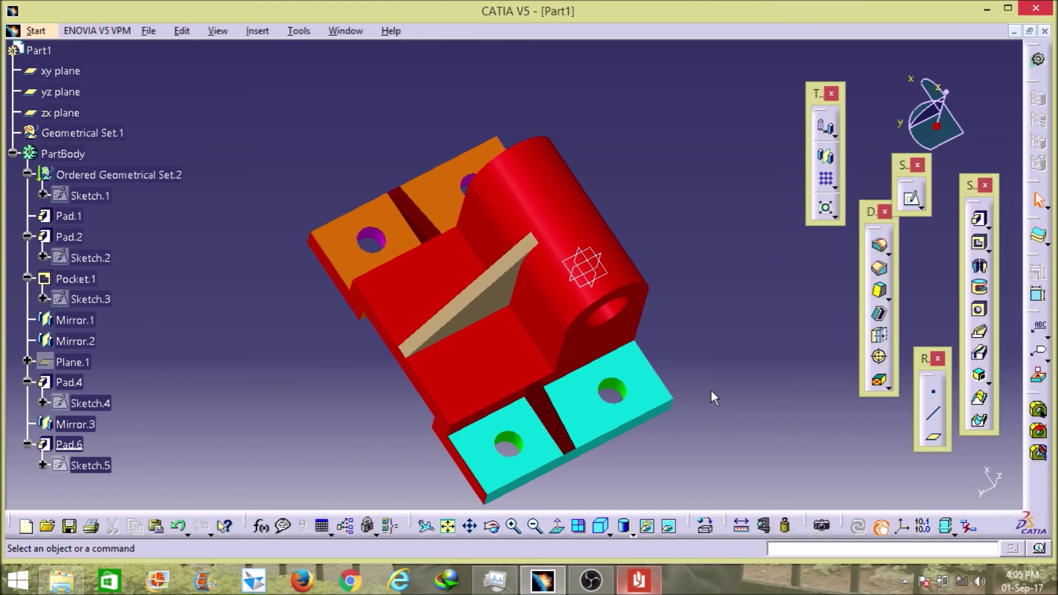